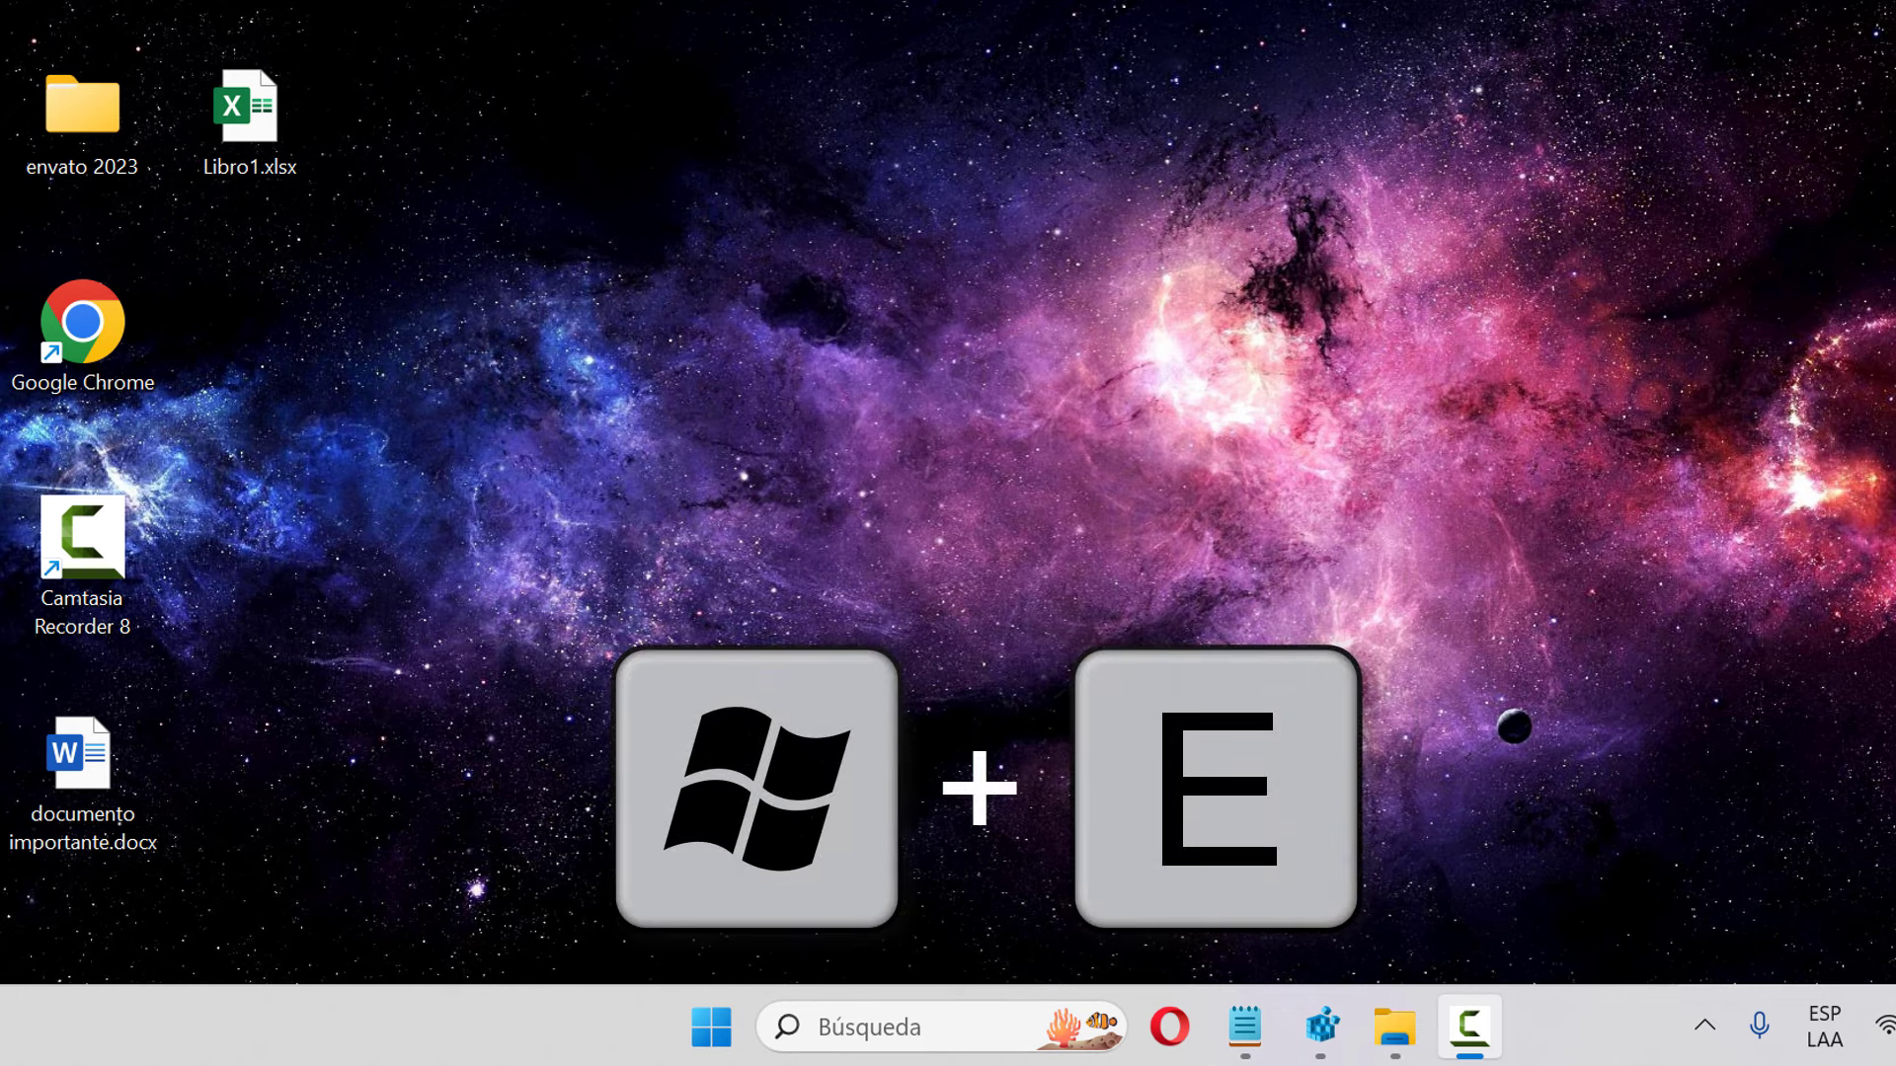
Check the free space on drive OS (C:) under Este equipo in File Explorer, leaving the desktop in view.
{"action": "key", "text": "super+e"}
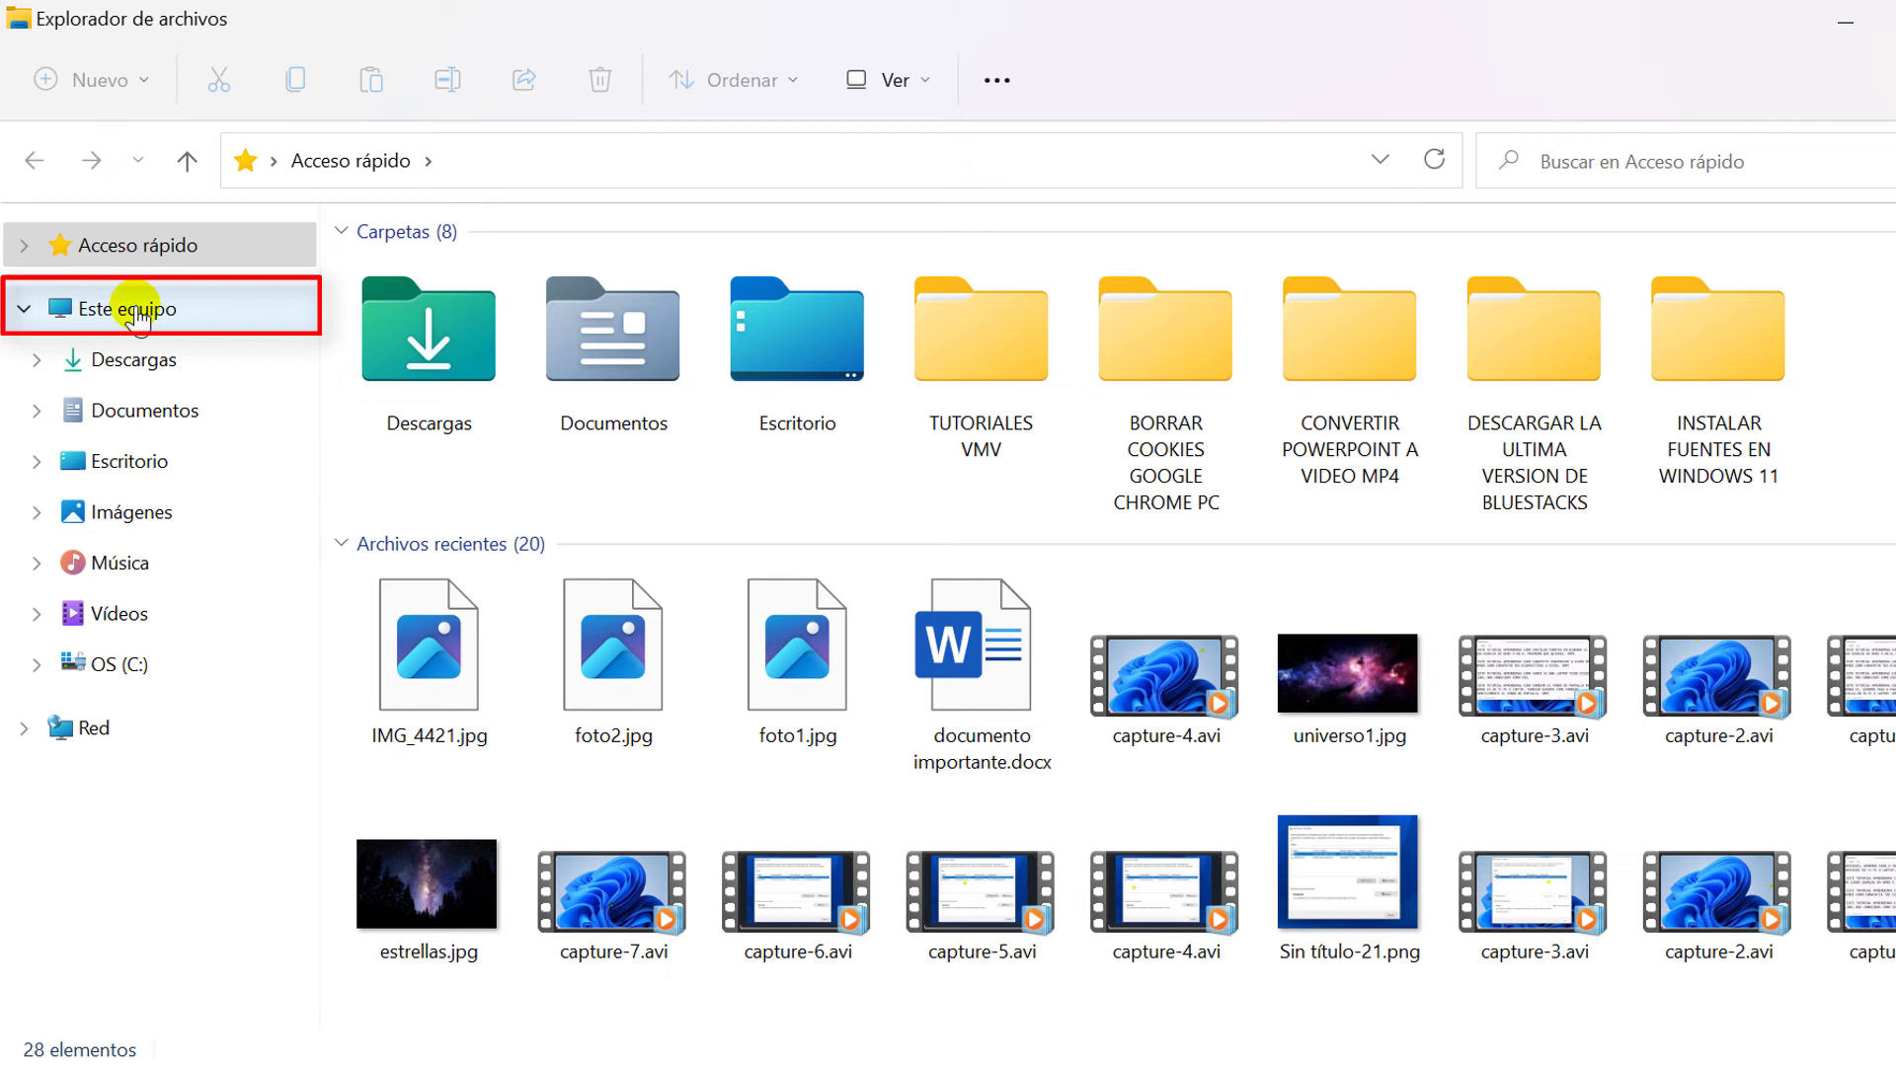
{"action": "left_click", "coordinate": [198, 311]}
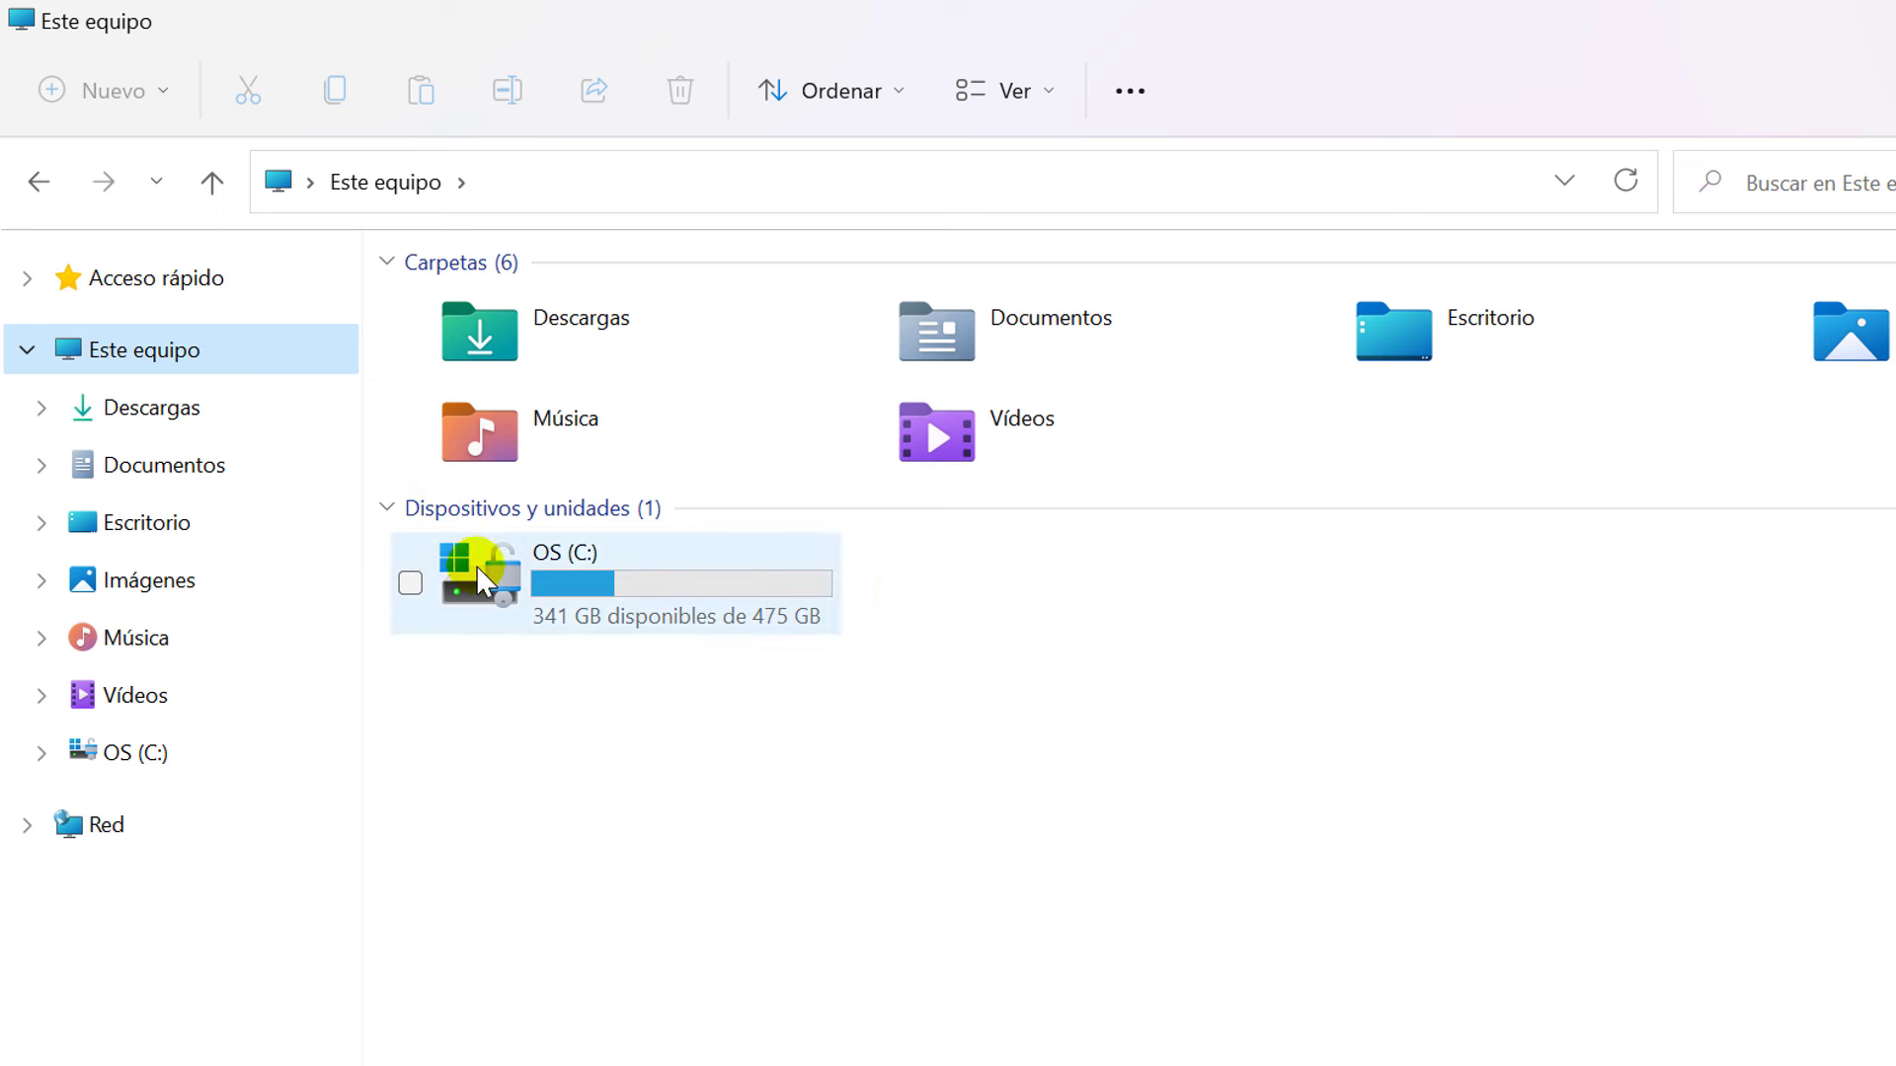
{"action": "left_click", "coordinate": [683, 608]}
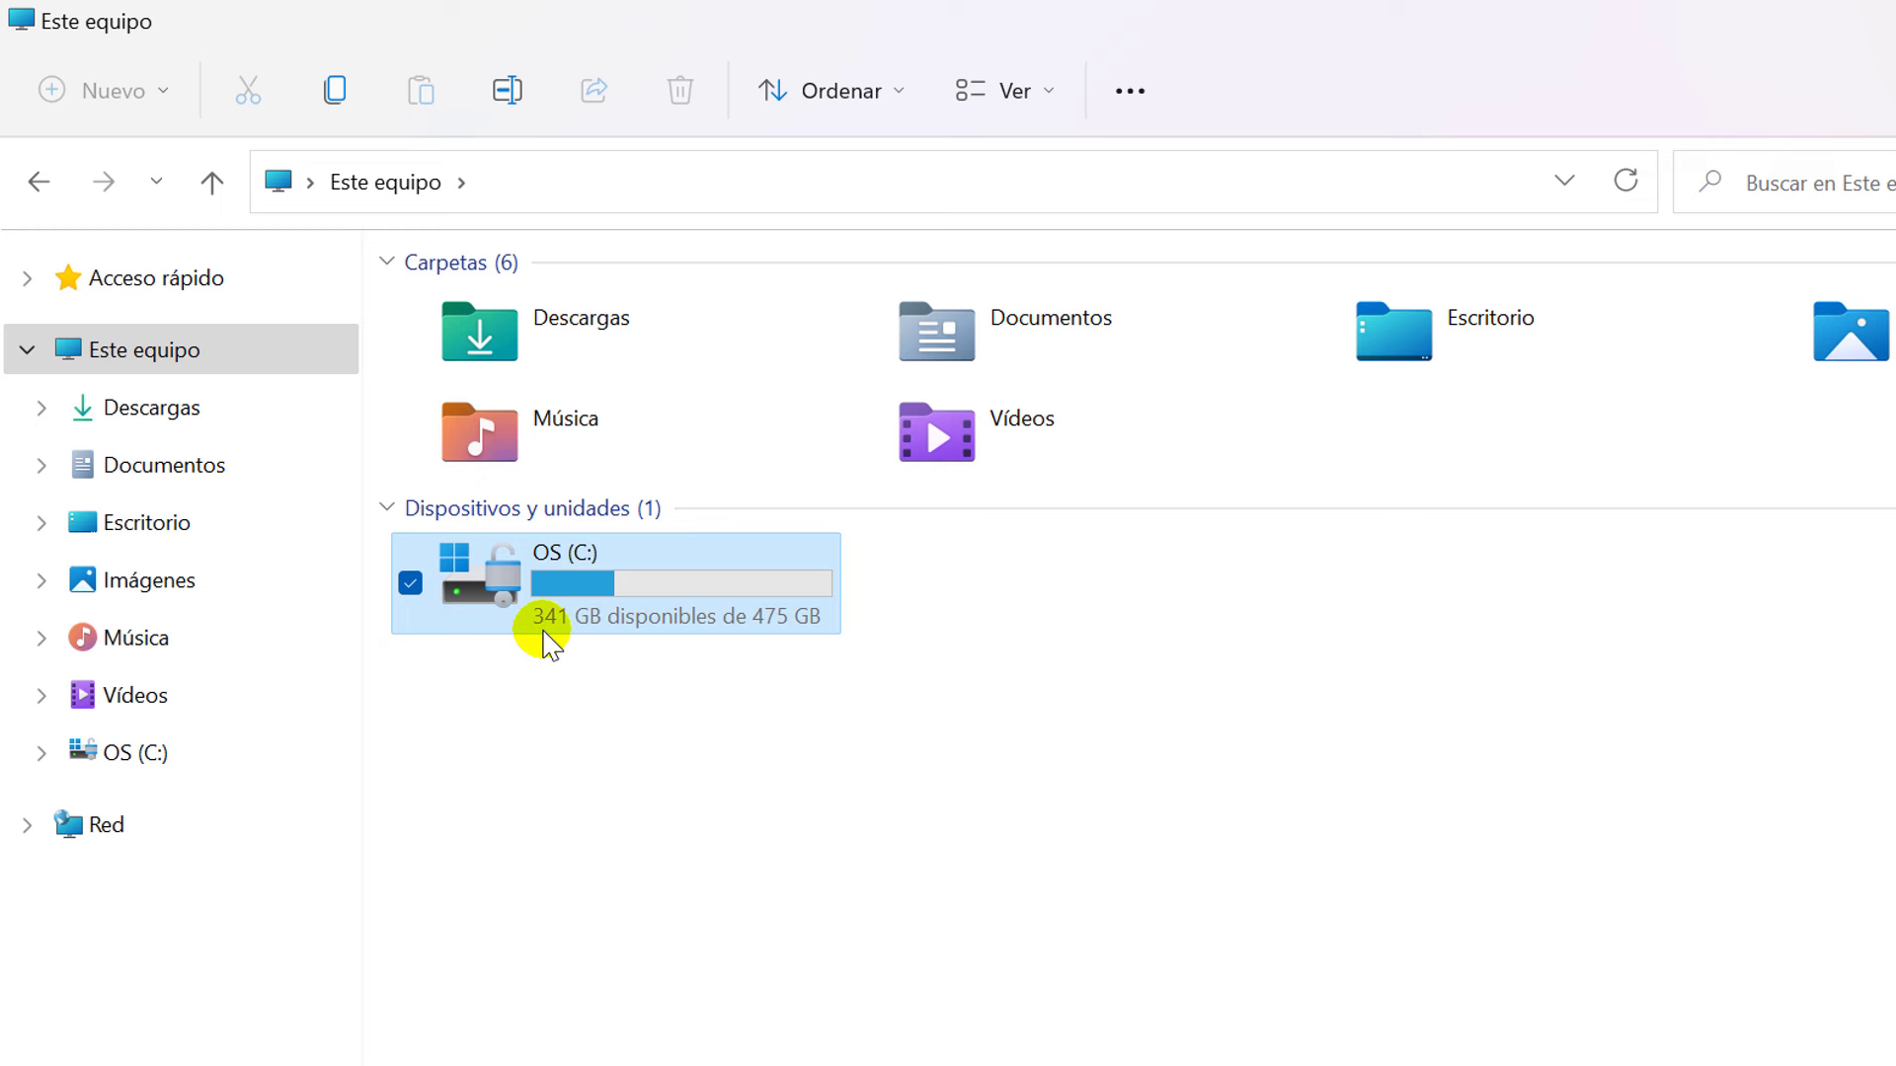
{"action": "mouse_move", "coordinate": [545, 634]}
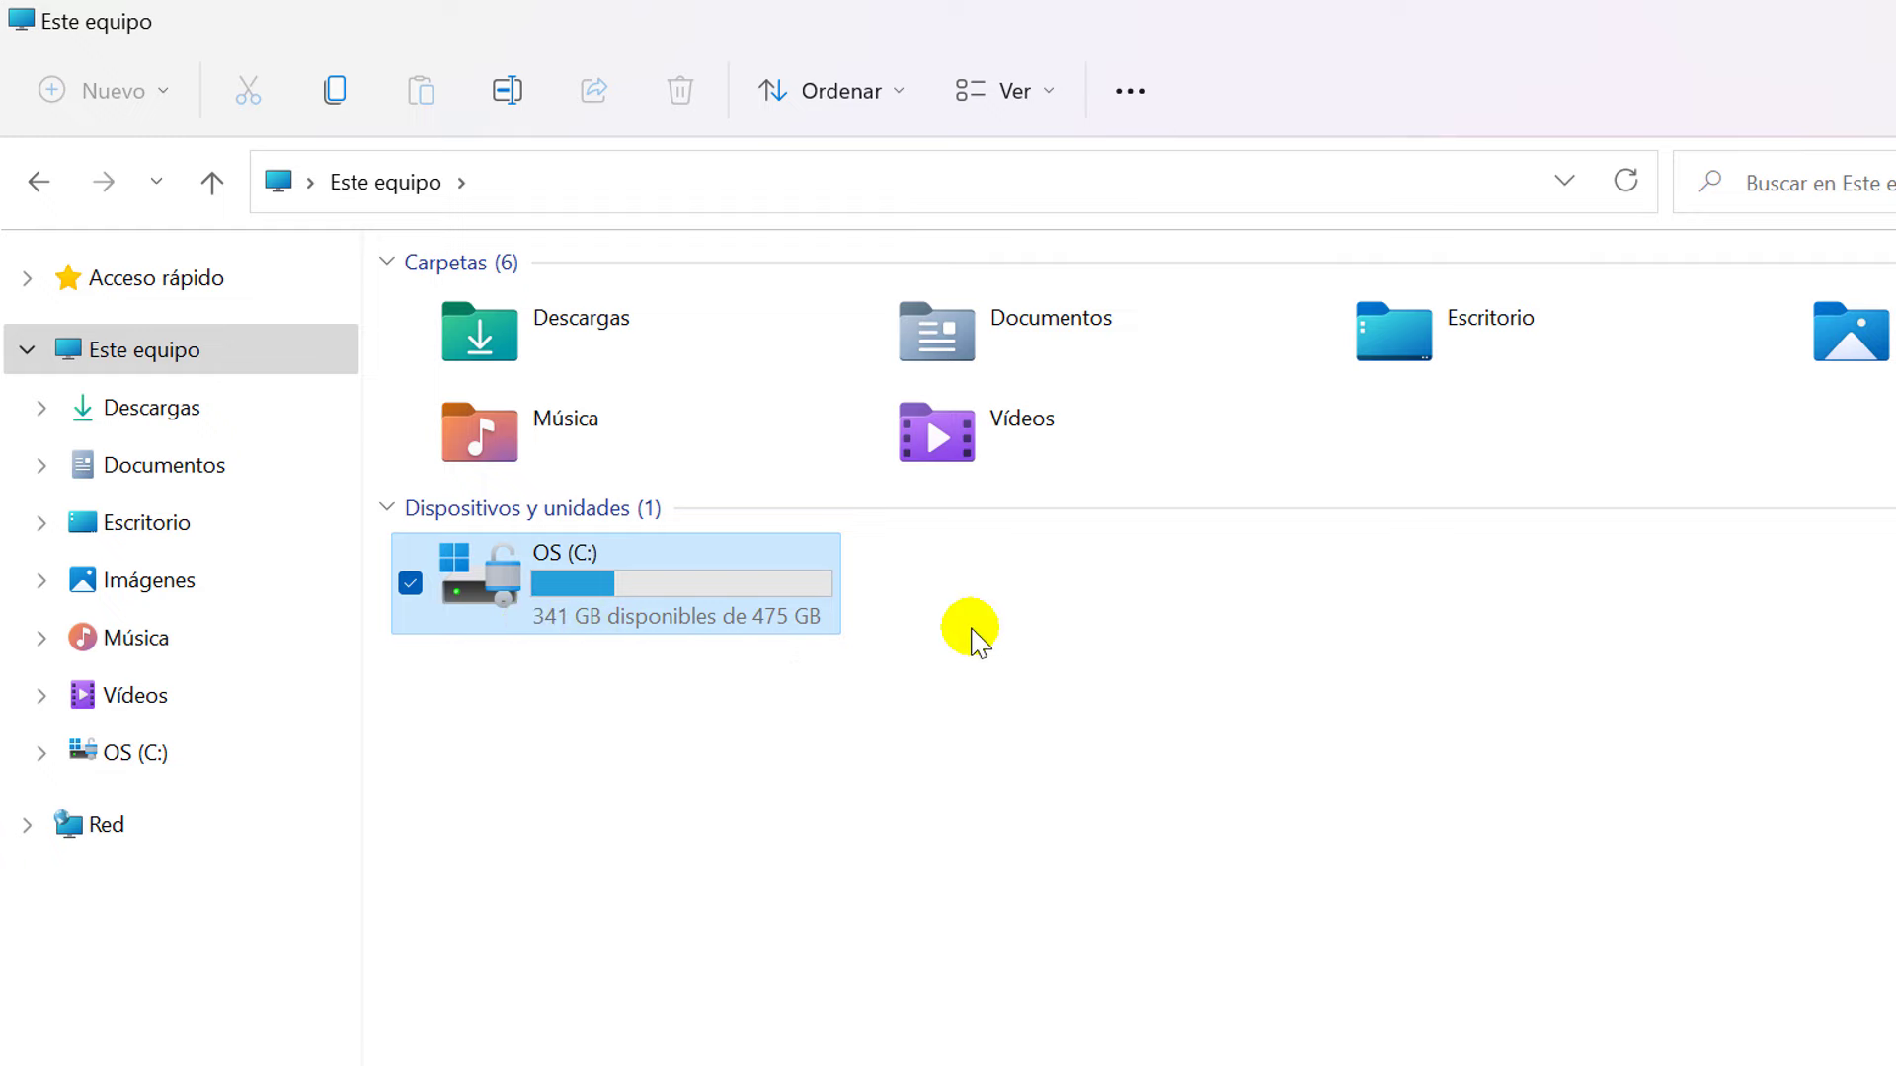
{"action": "left_click", "coordinate": [1862, 21]}
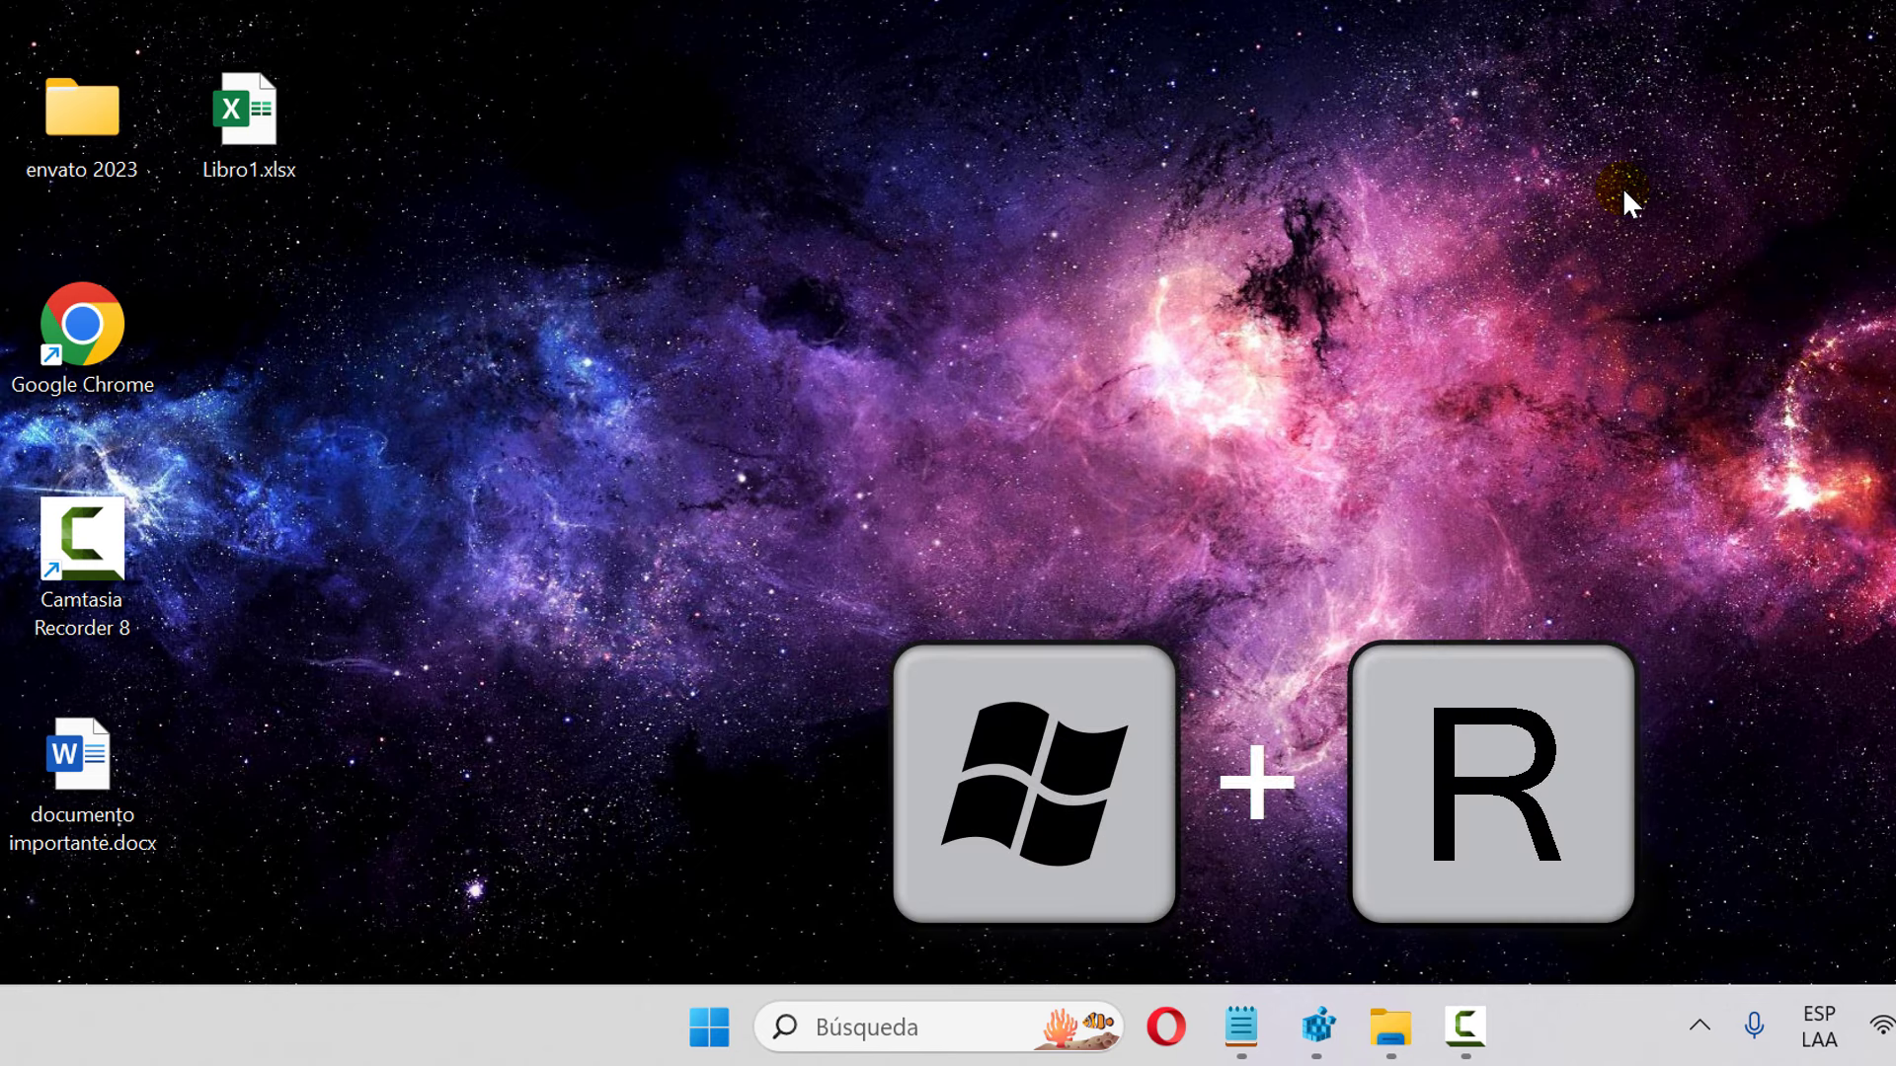
Open the temporary files folder by running %TEMP%.
{"action": "key", "text": "super+r"}
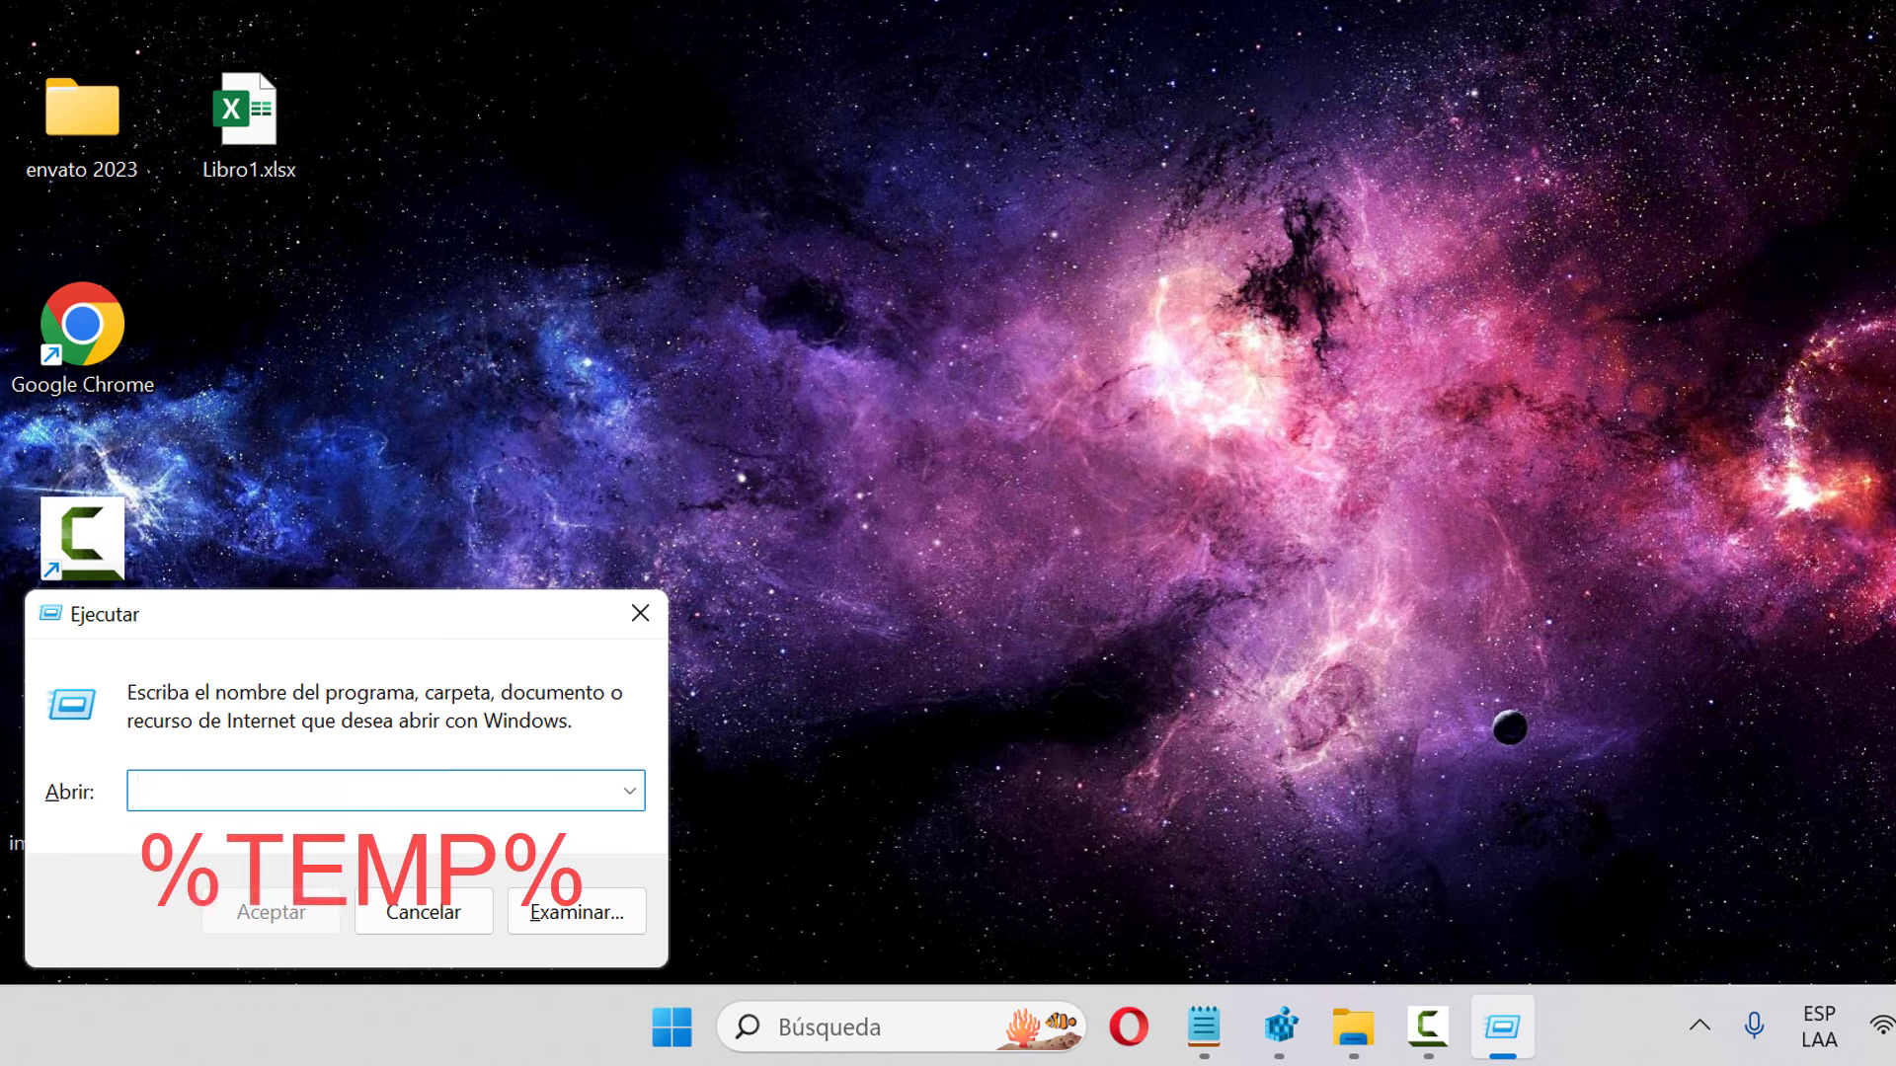
{"action": "type", "text": "%TEMP%"}
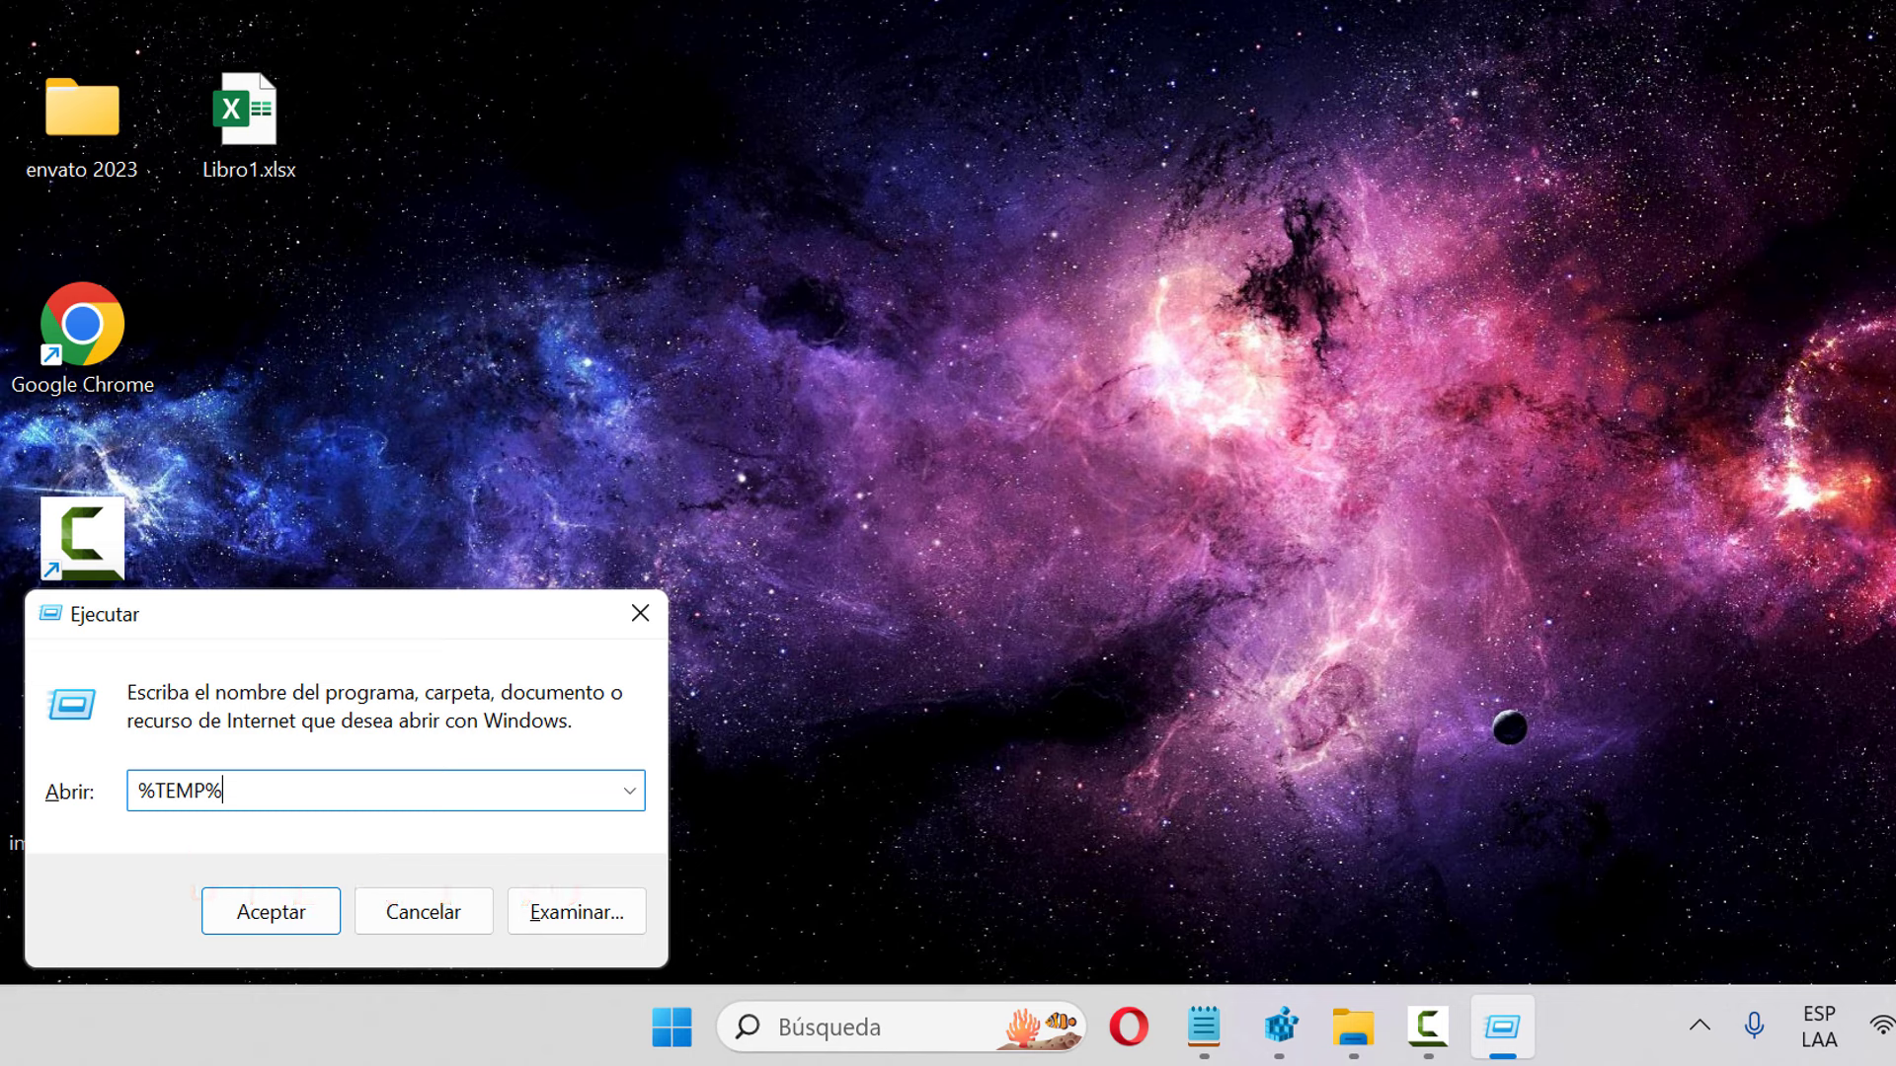
{"action": "key", "text": "Return"}
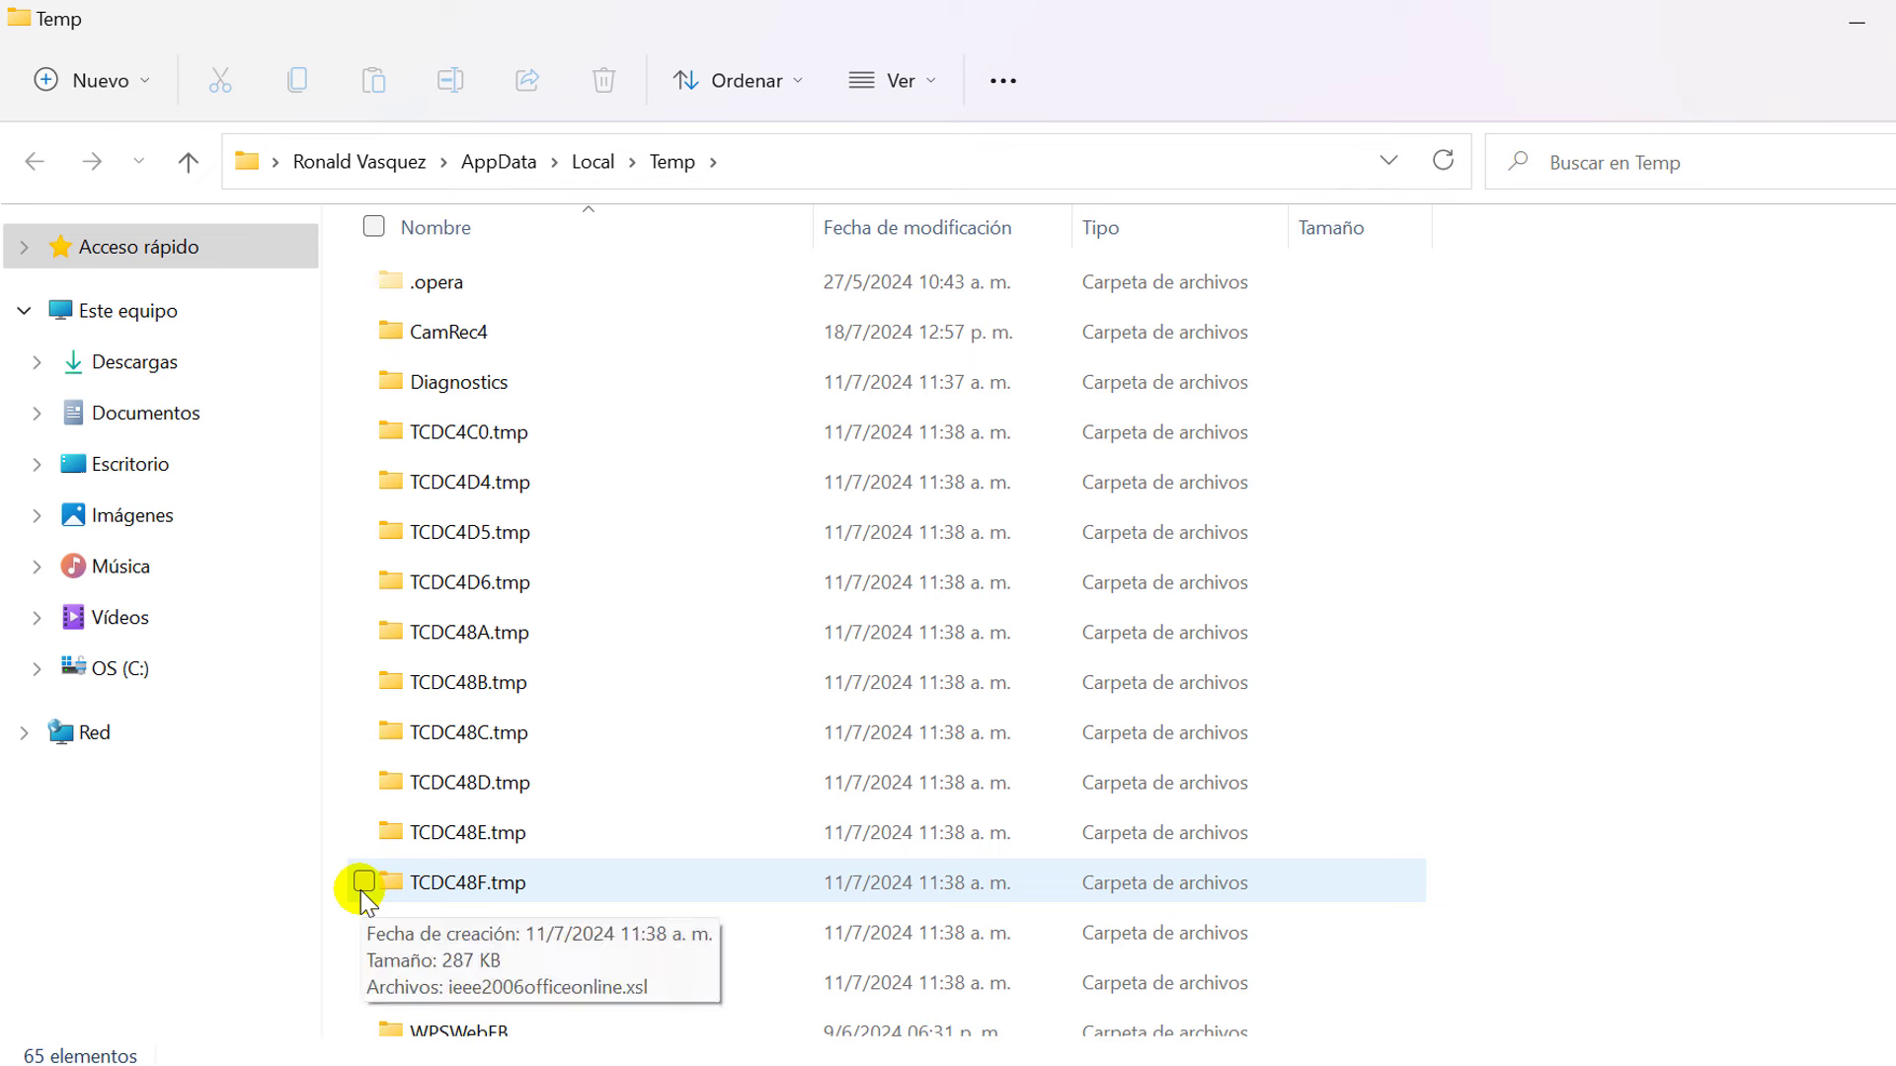
Select all items in the Temp folder and check their combined size in the properties.
{"action": "key", "text": "ctrl+e"}
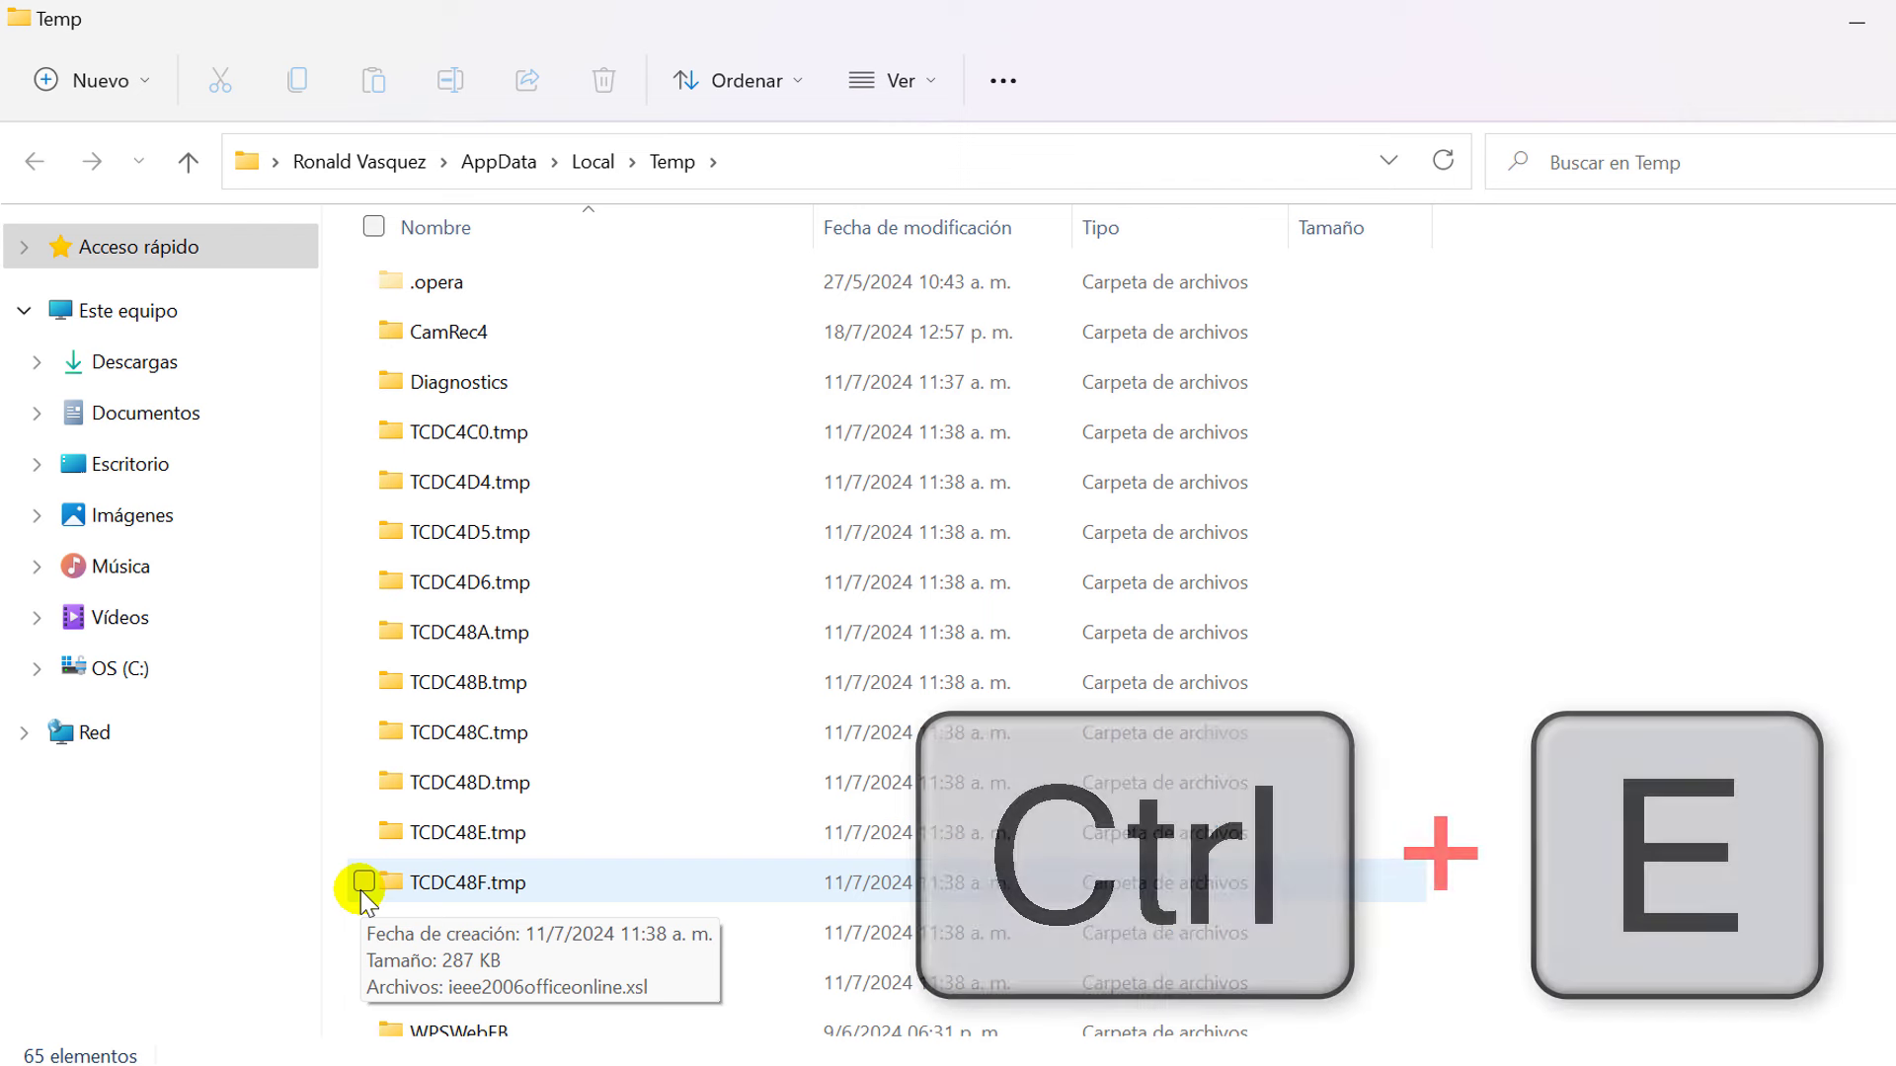
{"action": "key", "text": "ctrl+e"}
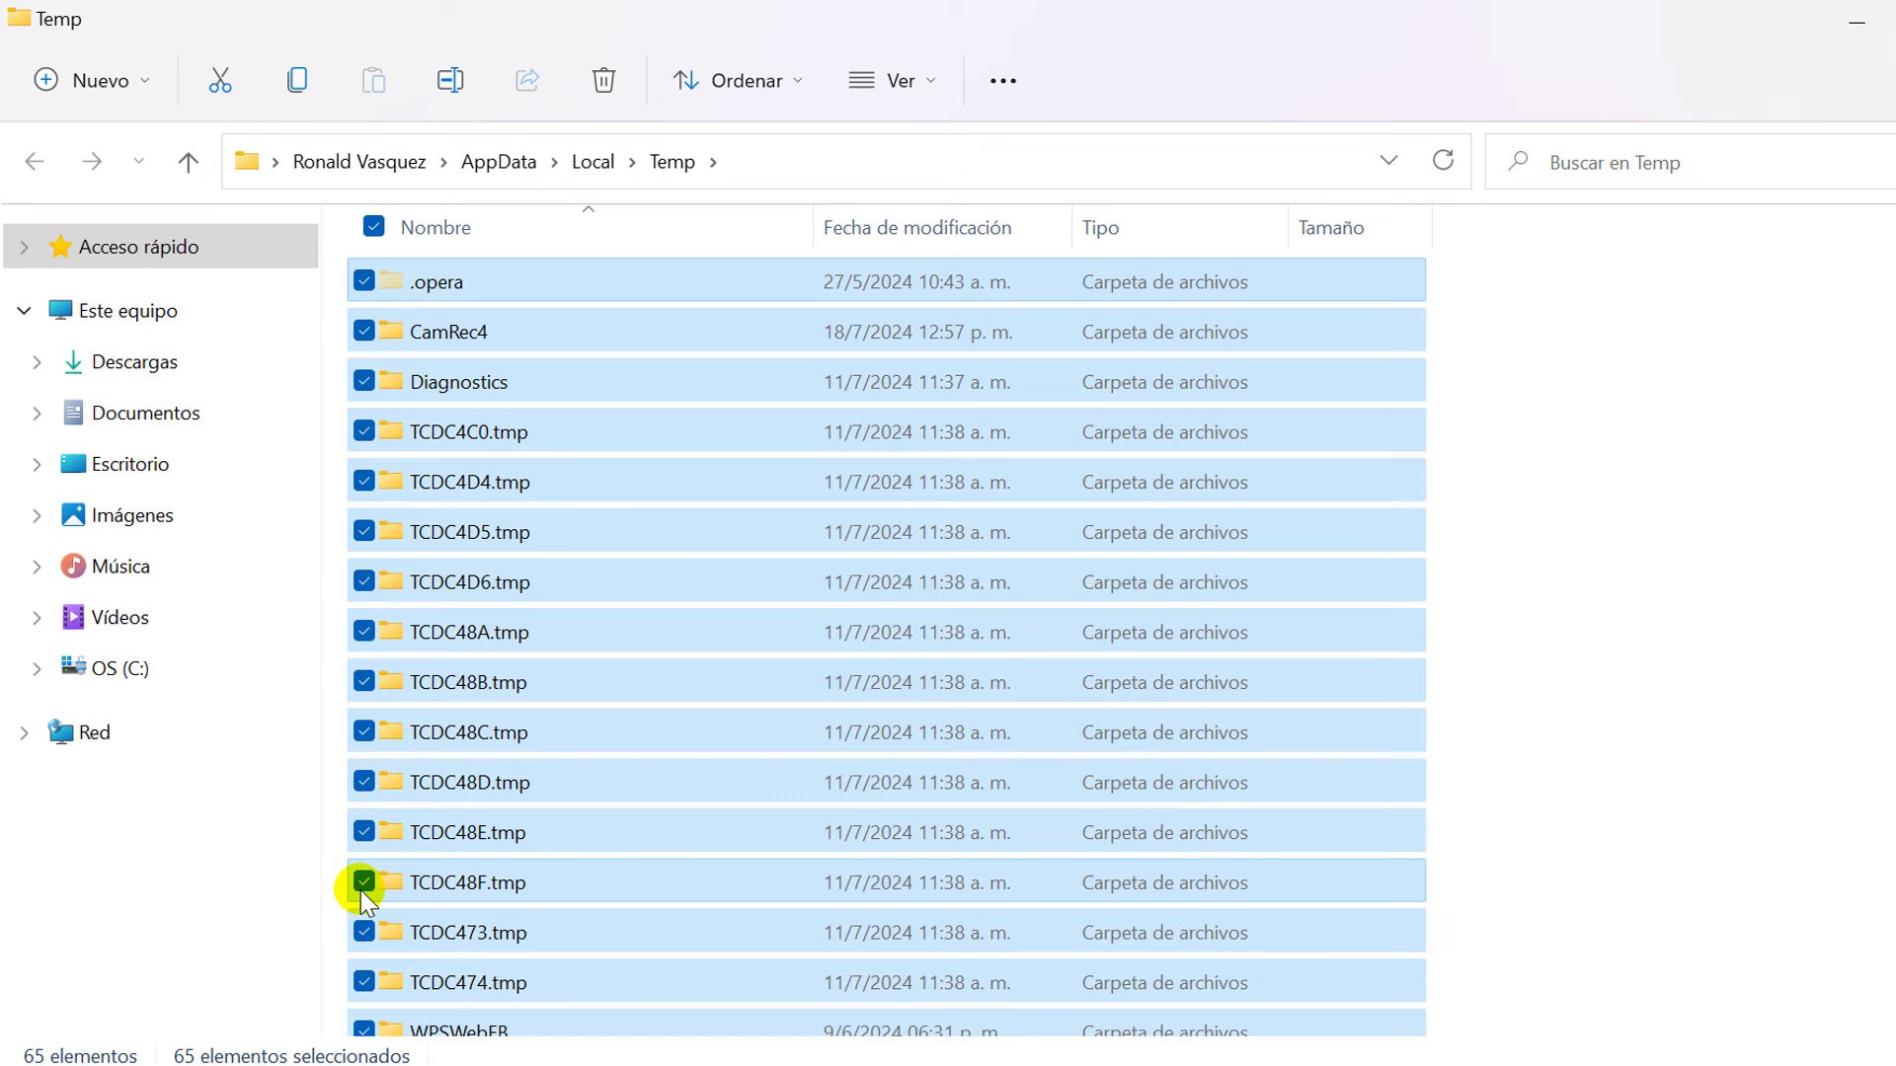
{"action": "key", "text": "alt+Return"}
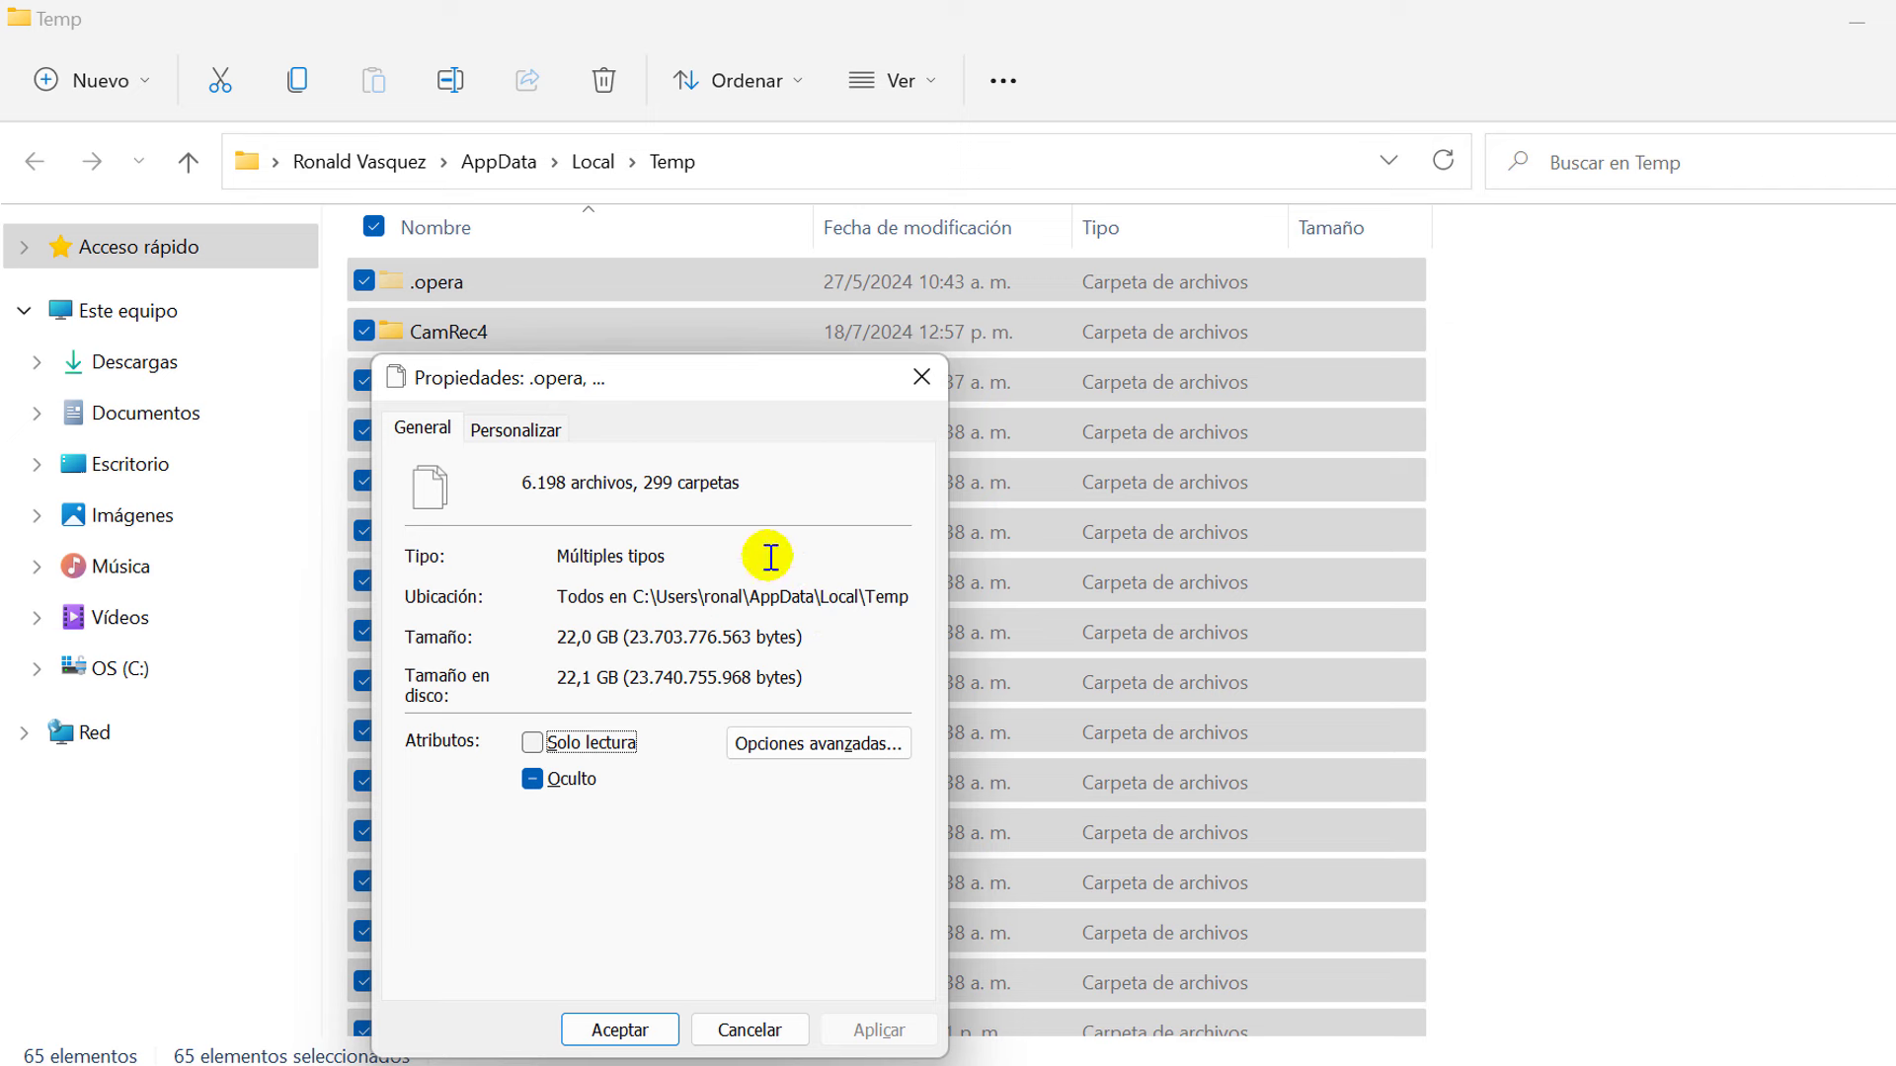
{"action": "left_click", "coordinate": [921, 378]}
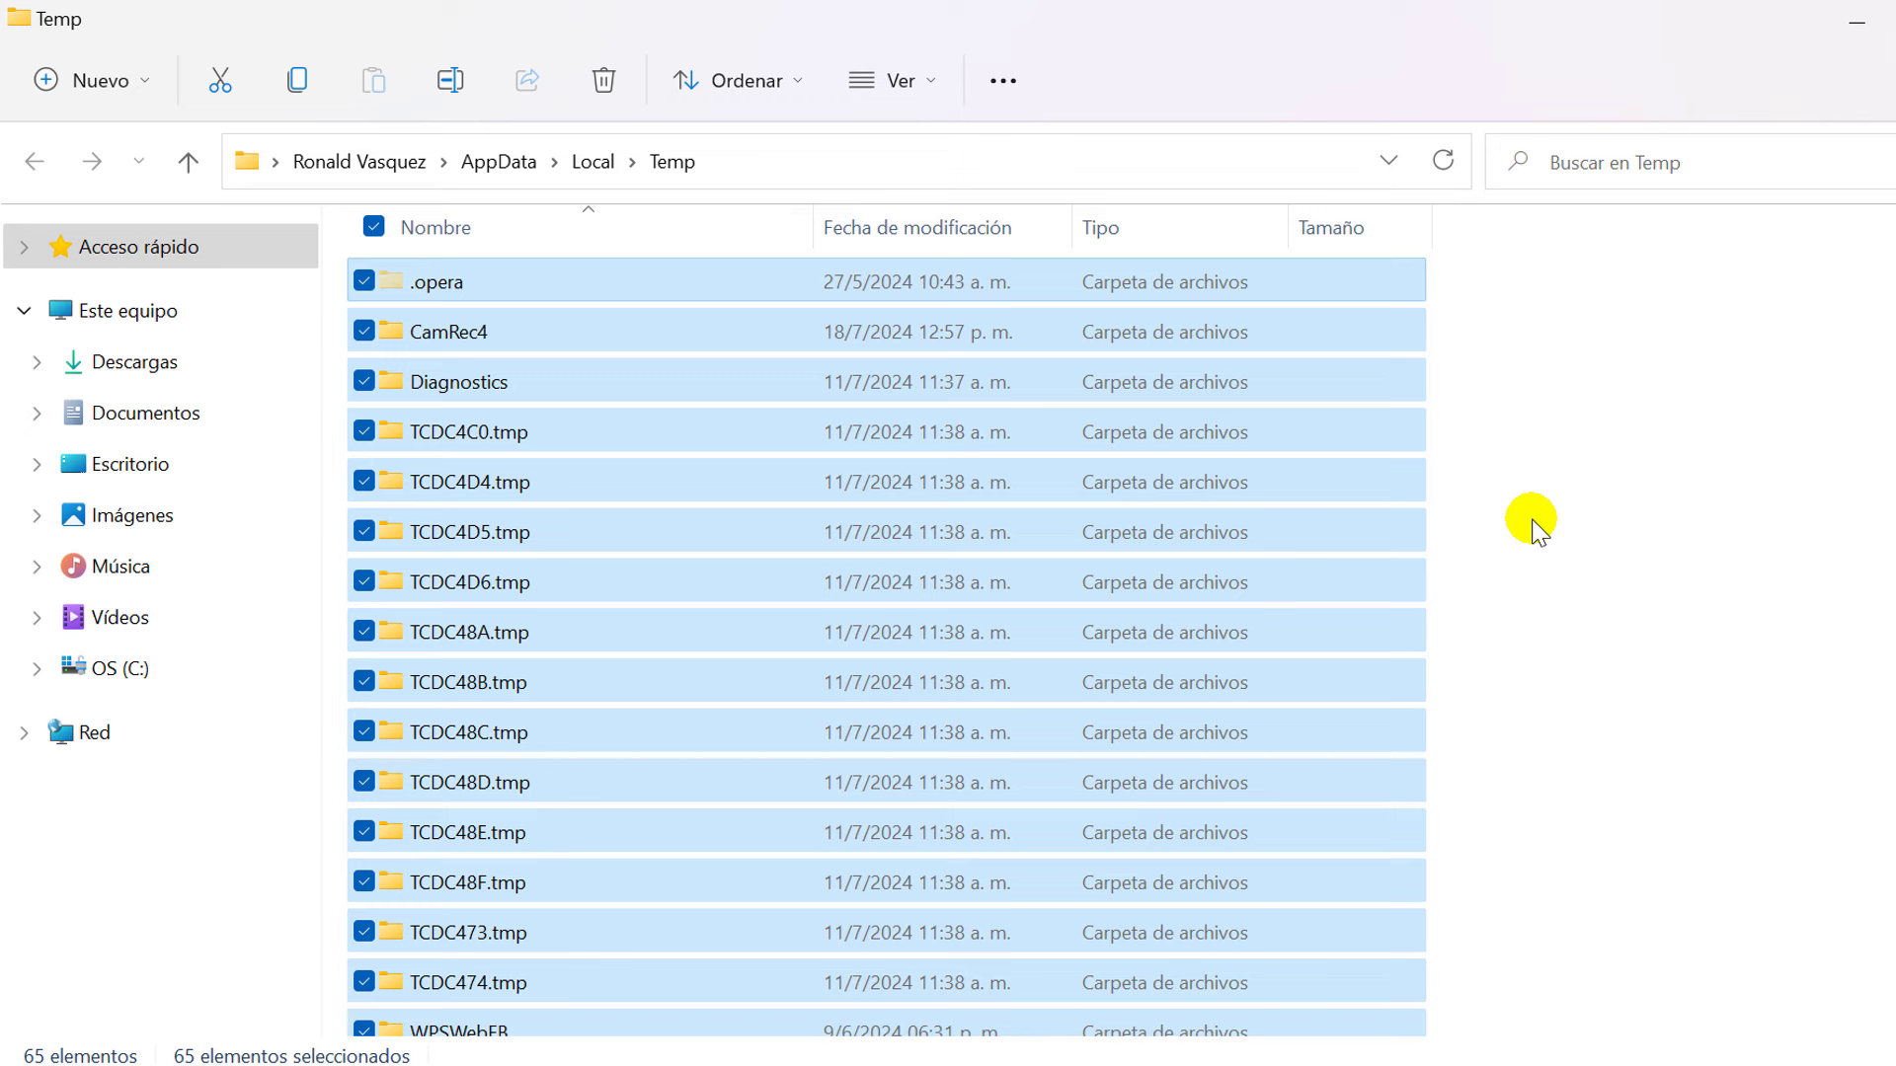
Delete all the Temp folder's items, skipping every one that is in use, and clear the window from the desktop.
{"action": "key", "text": "Delete"}
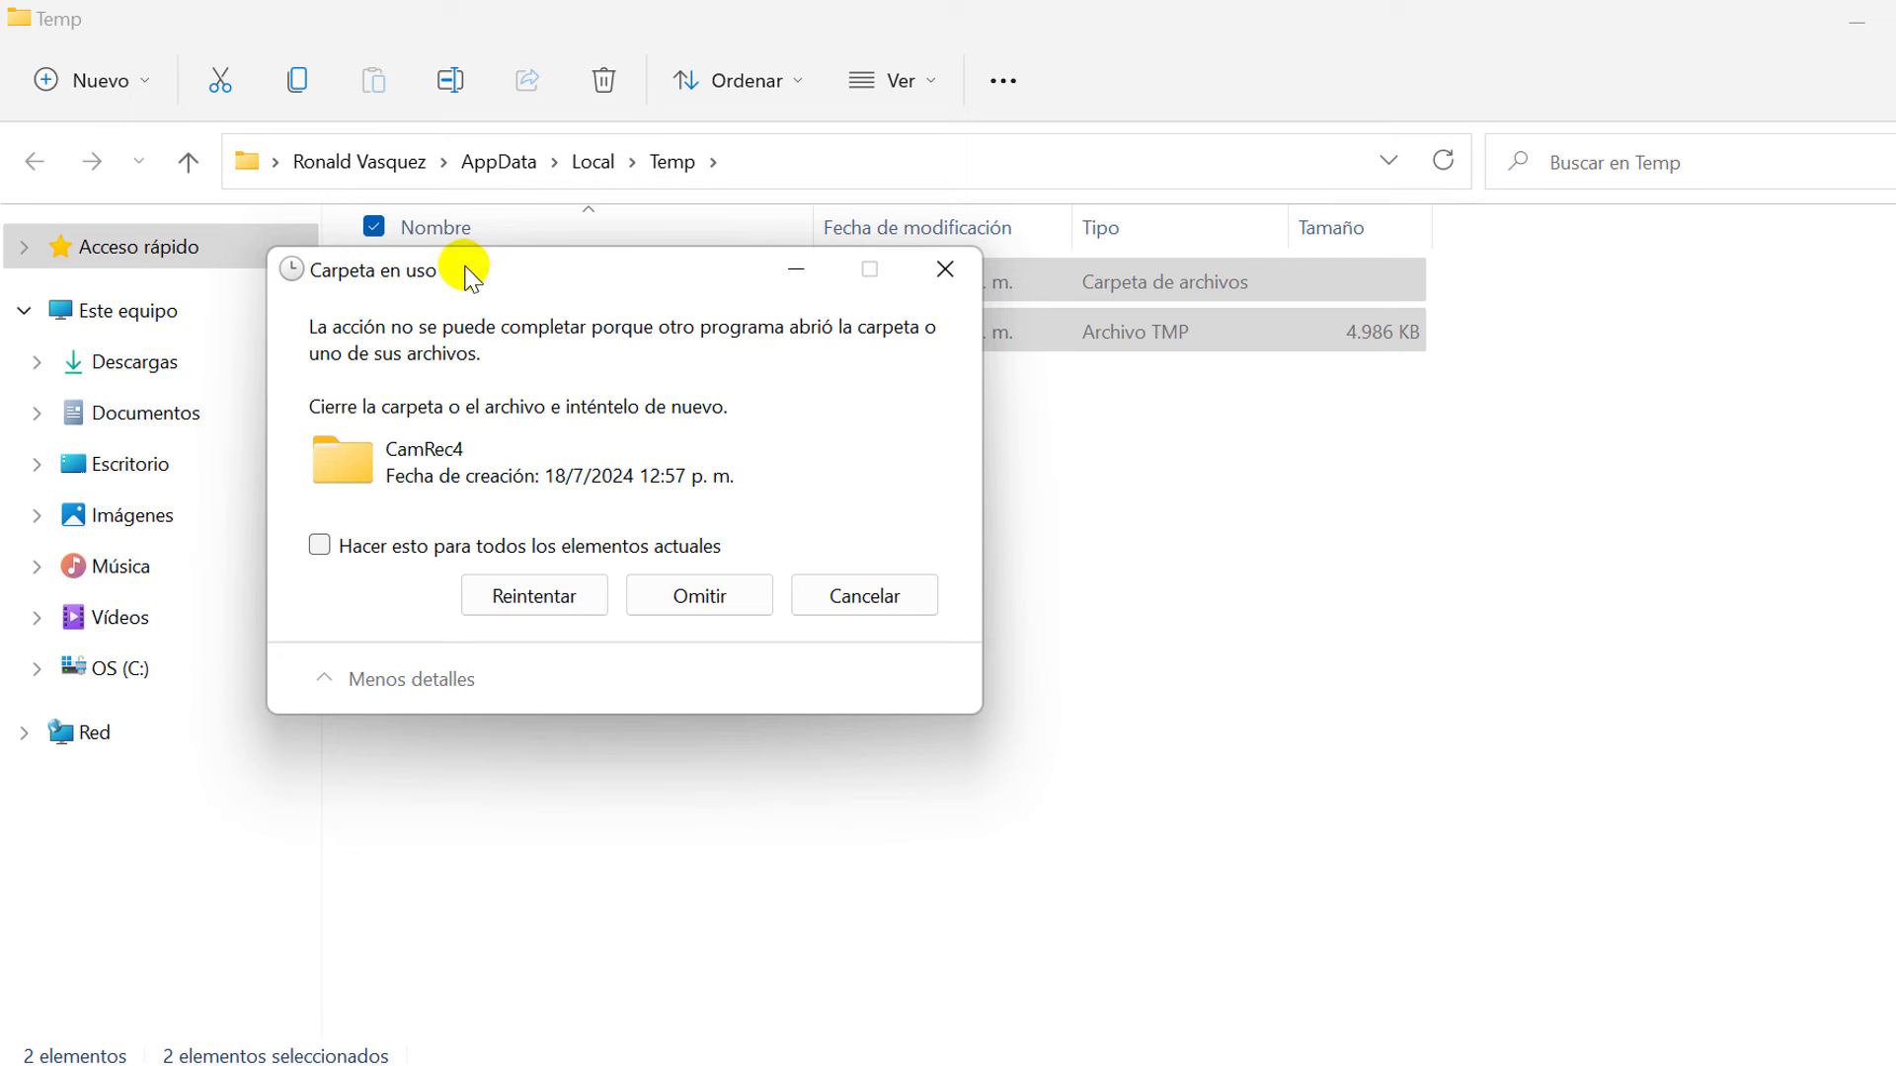
{"action": "left_click", "coordinate": [318, 544]}
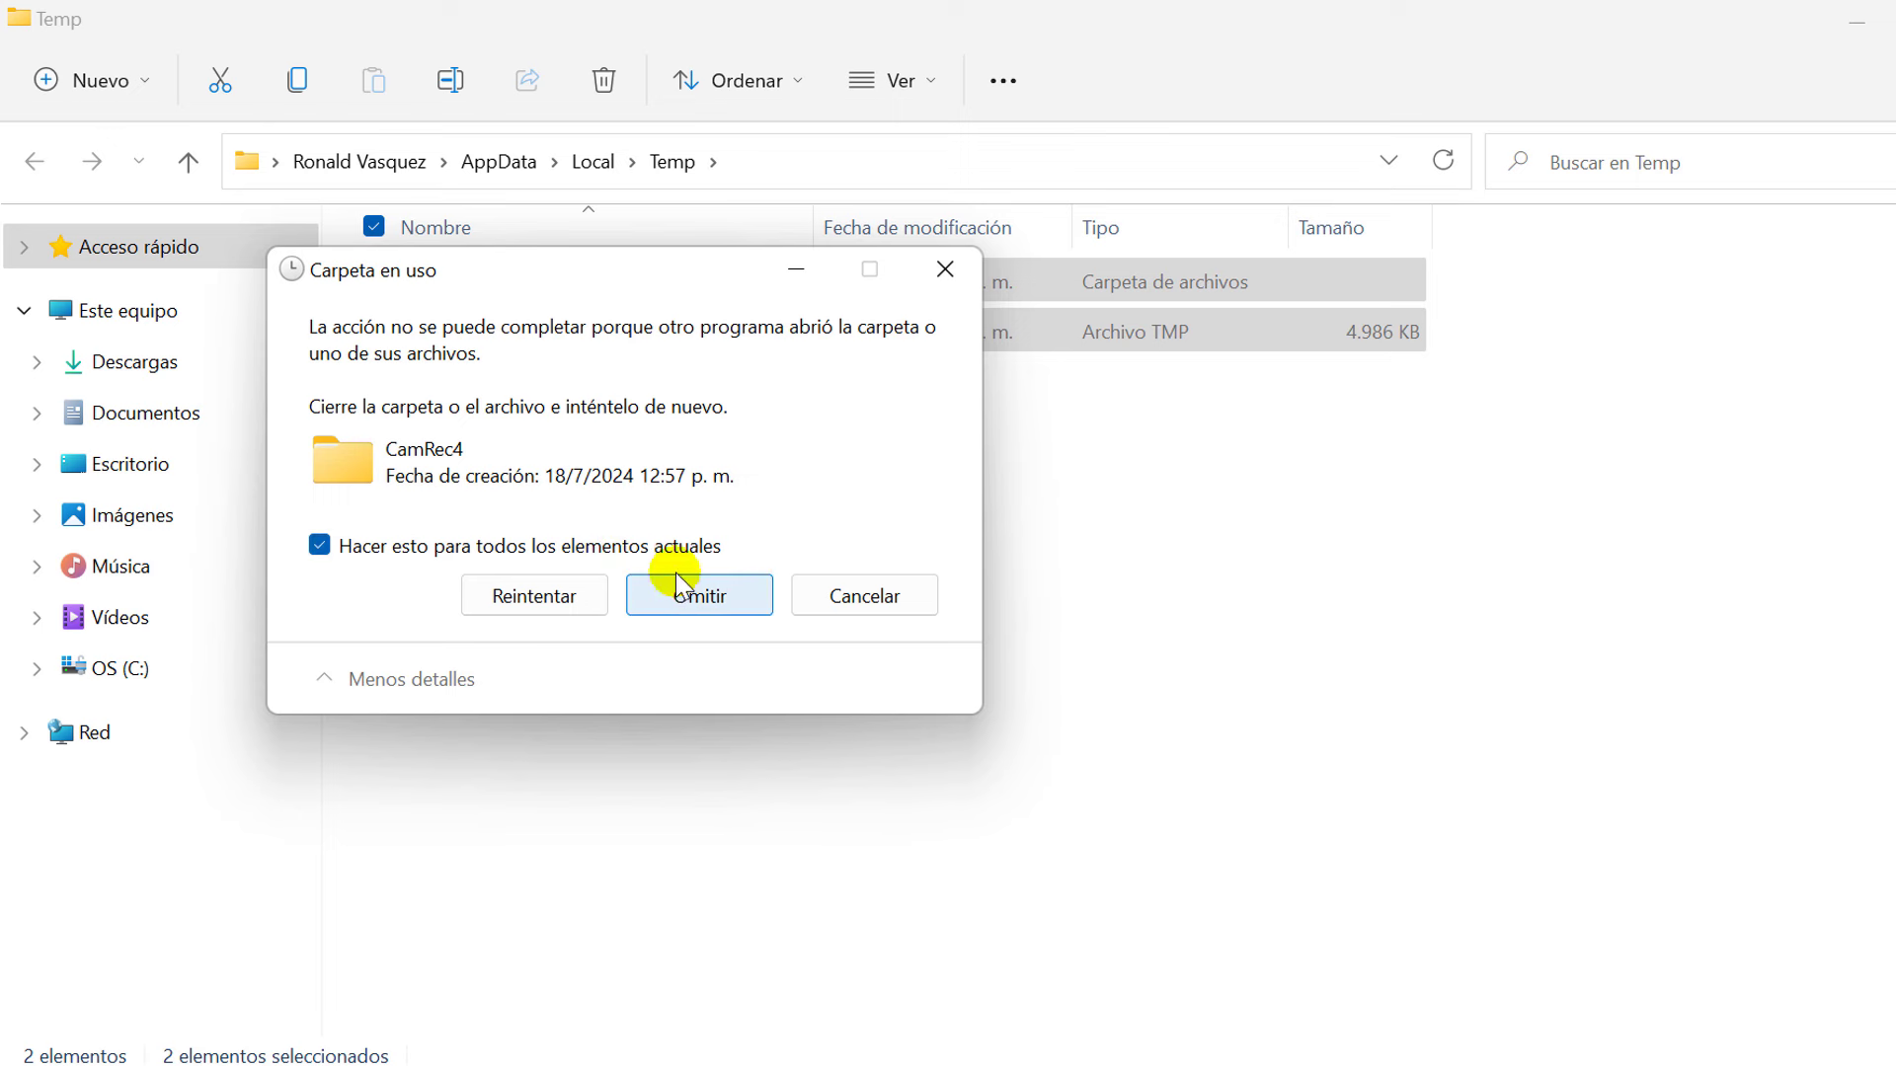
{"action": "left_click", "coordinate": [701, 593]}
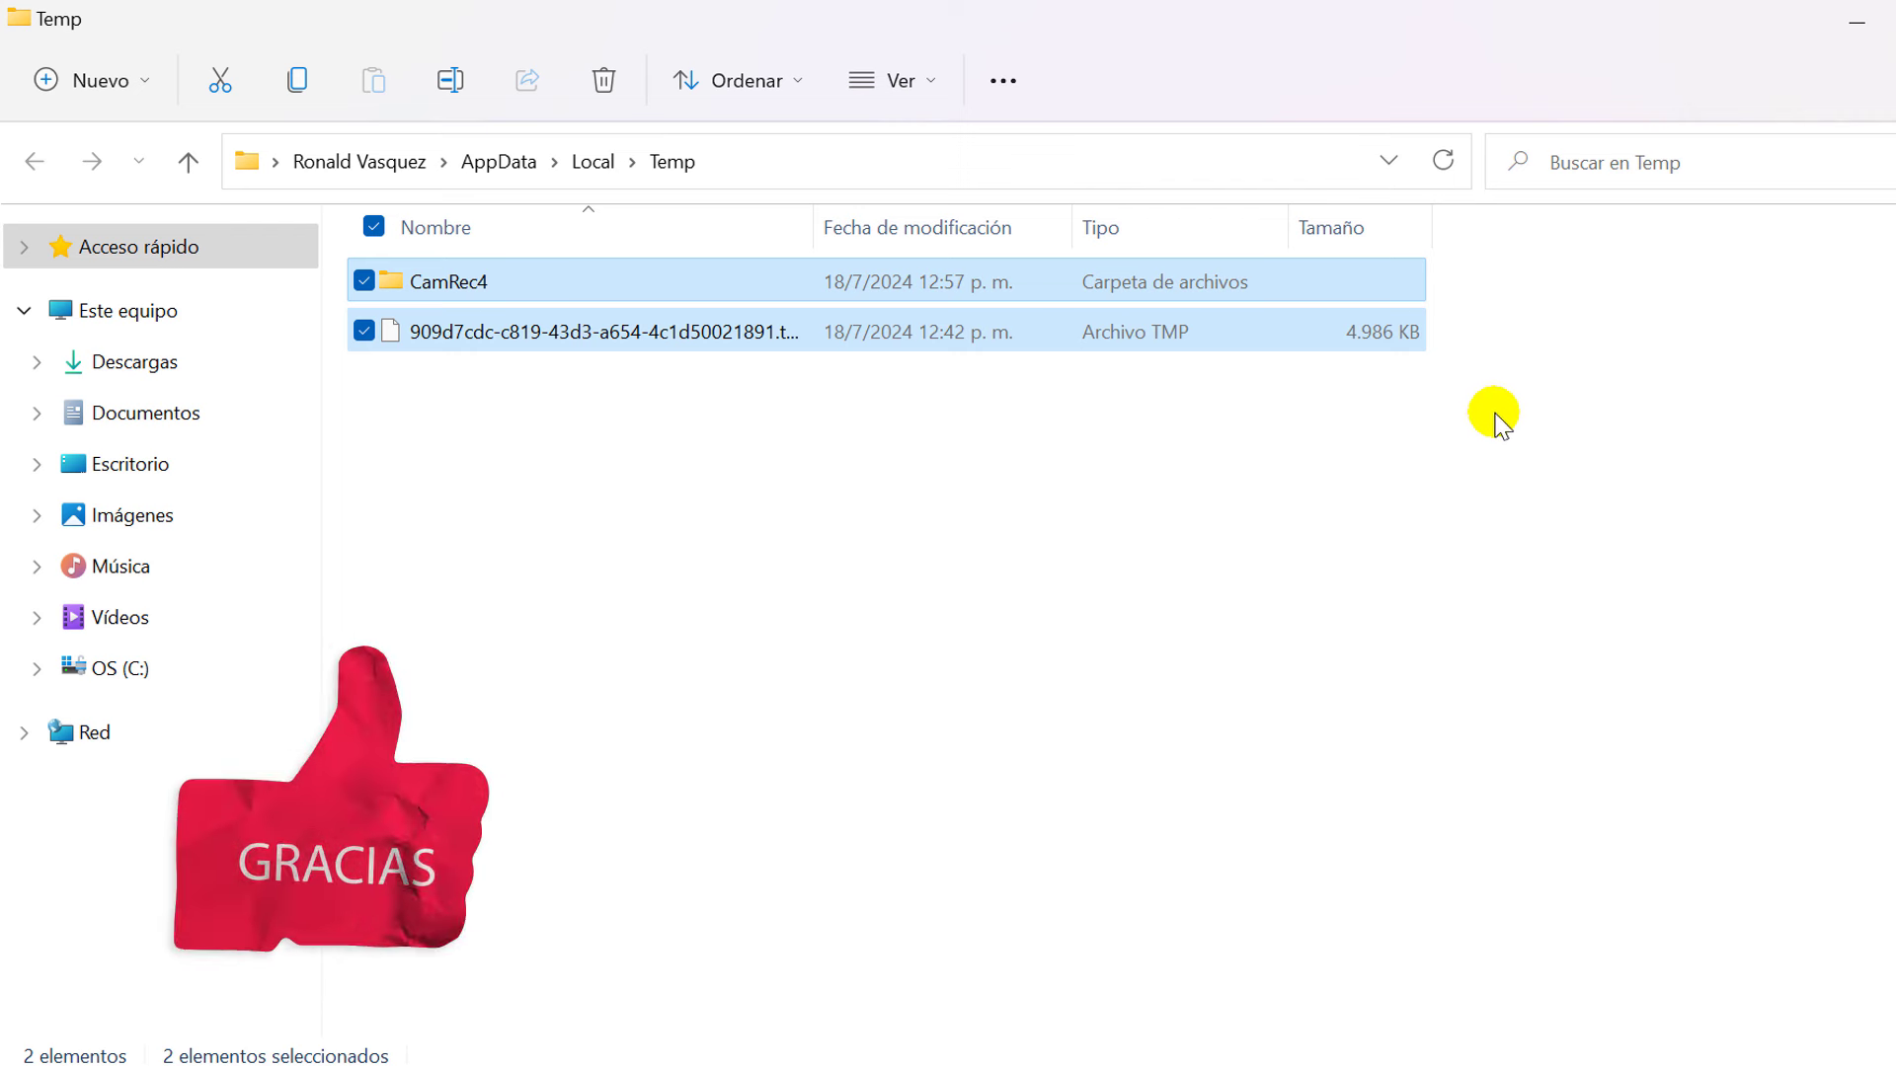
{"action": "left_click", "coordinate": [1856, 20]}
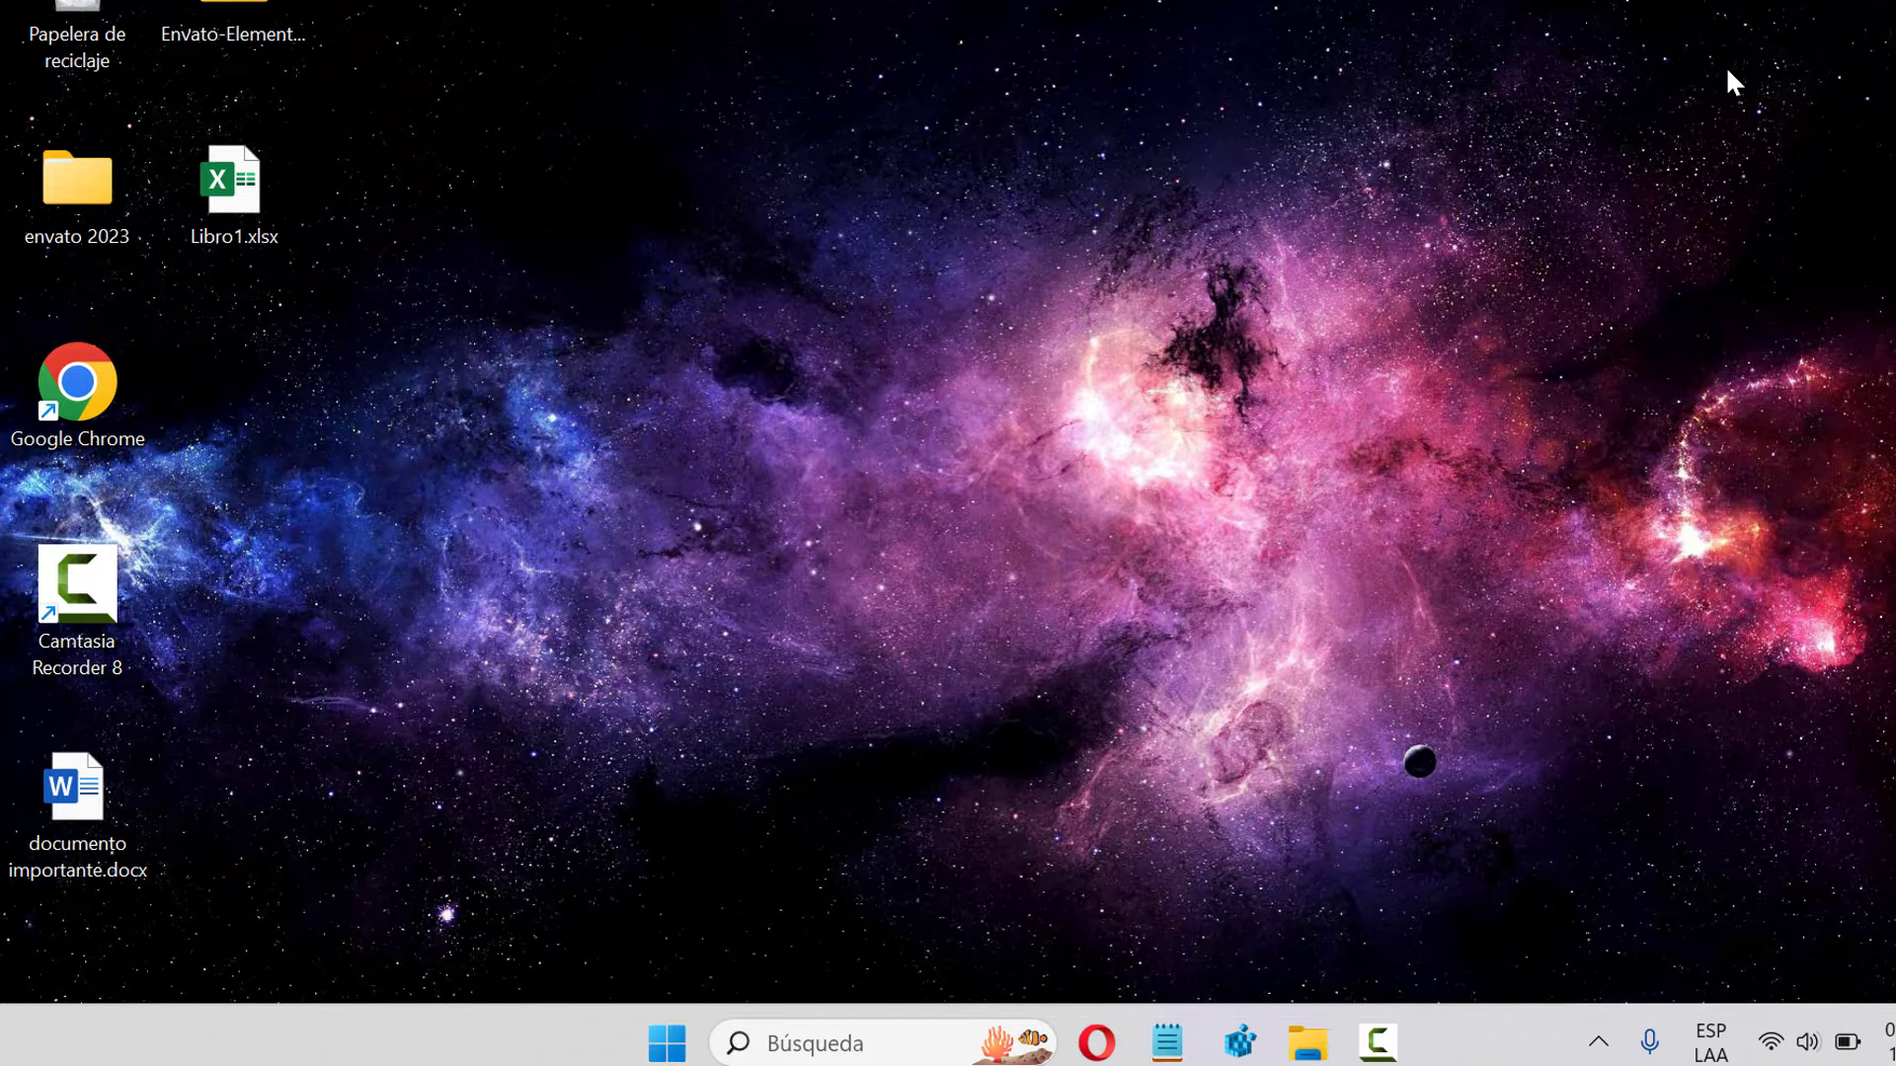
Search Windows for DESCARGAS and open the Descargas folder.
{"action": "left_click", "coordinate": [797, 1032]}
{"action": "type", "text": "DE"}
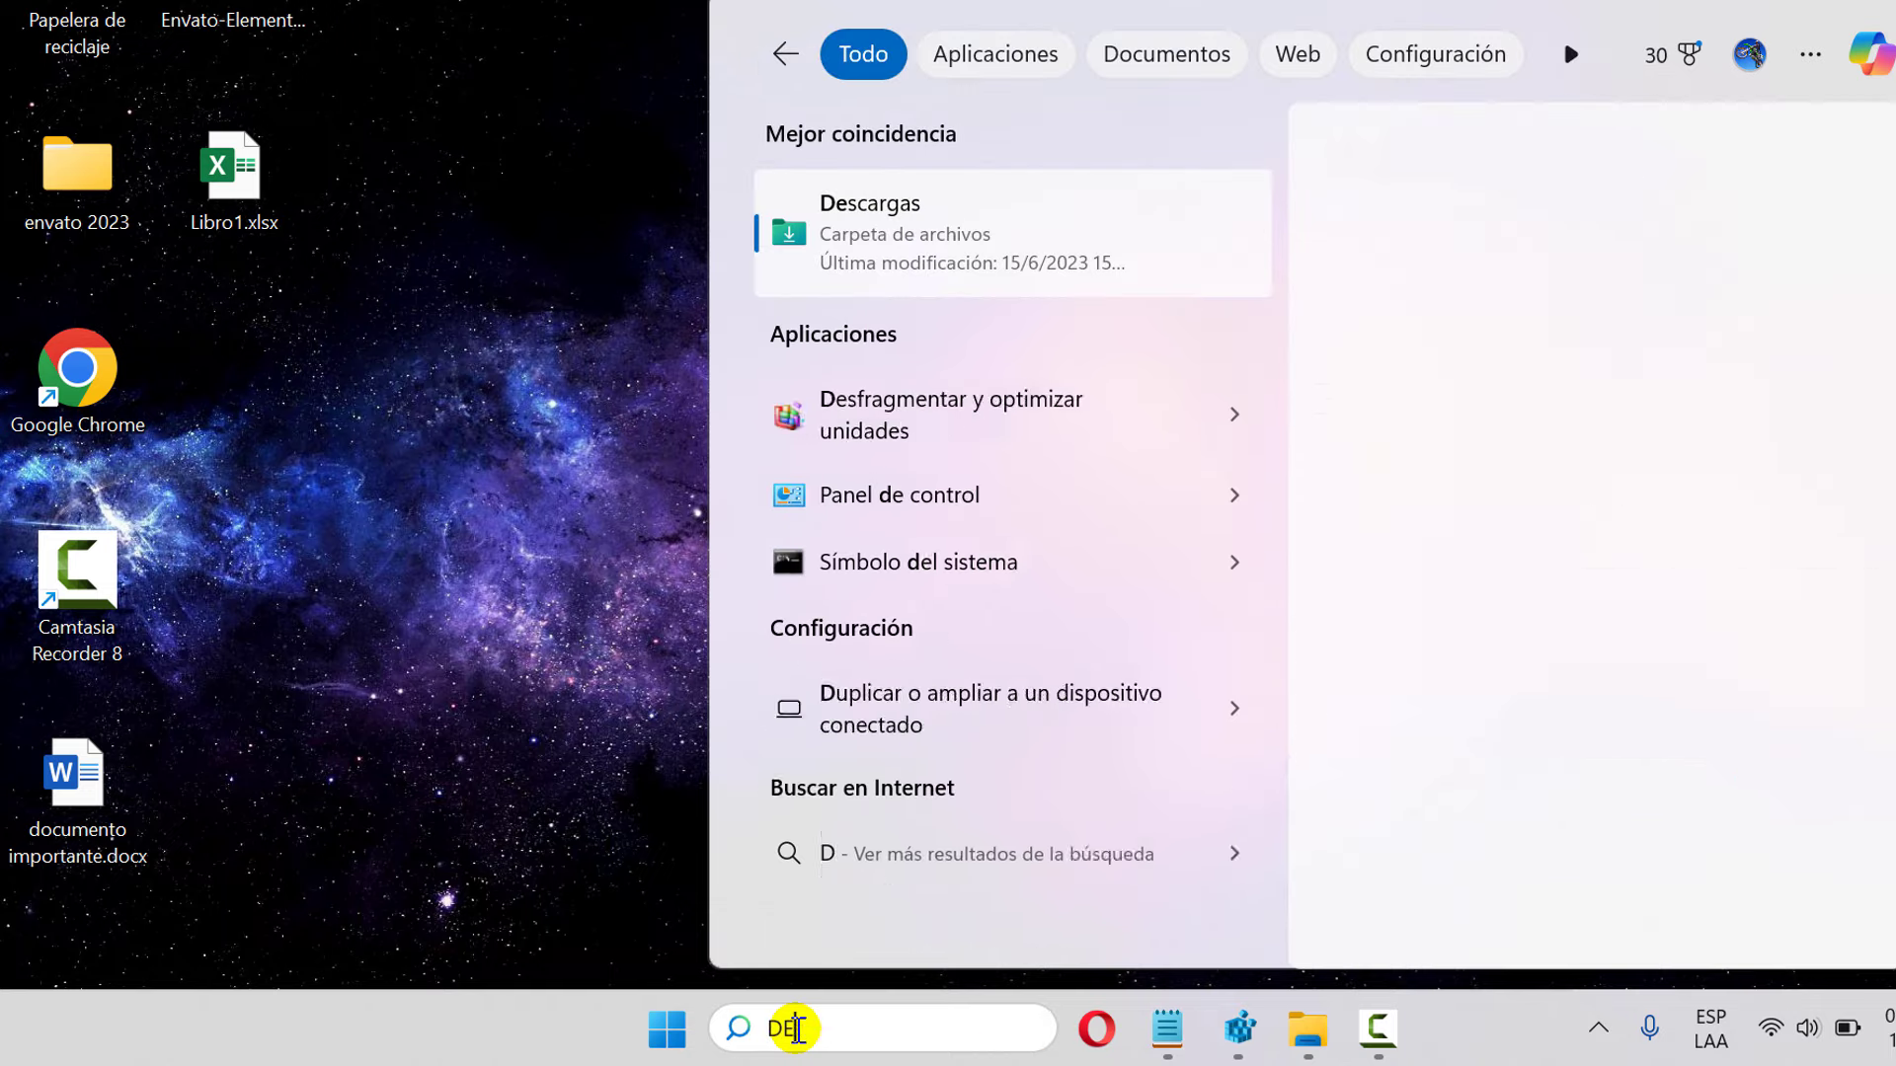
{"action": "type", "text": "SCARG"}
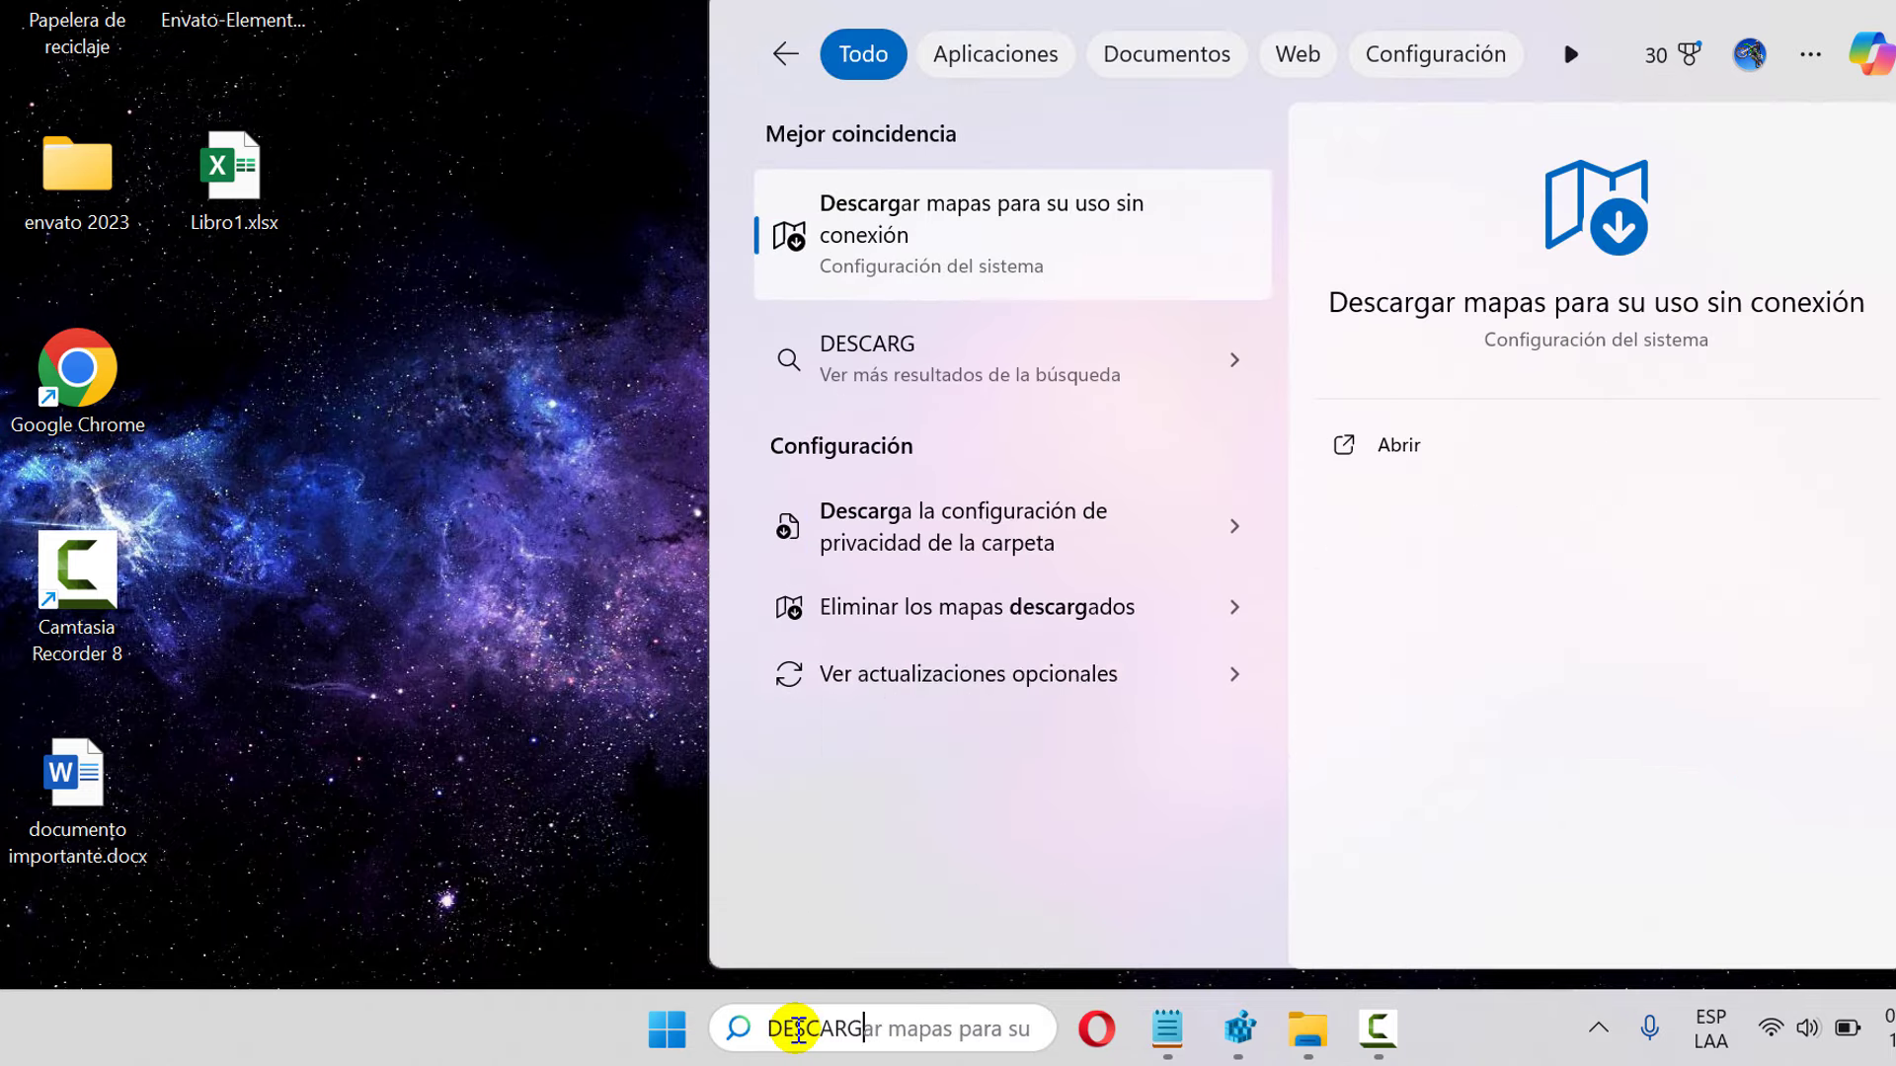
{"action": "type", "text": "AS"}
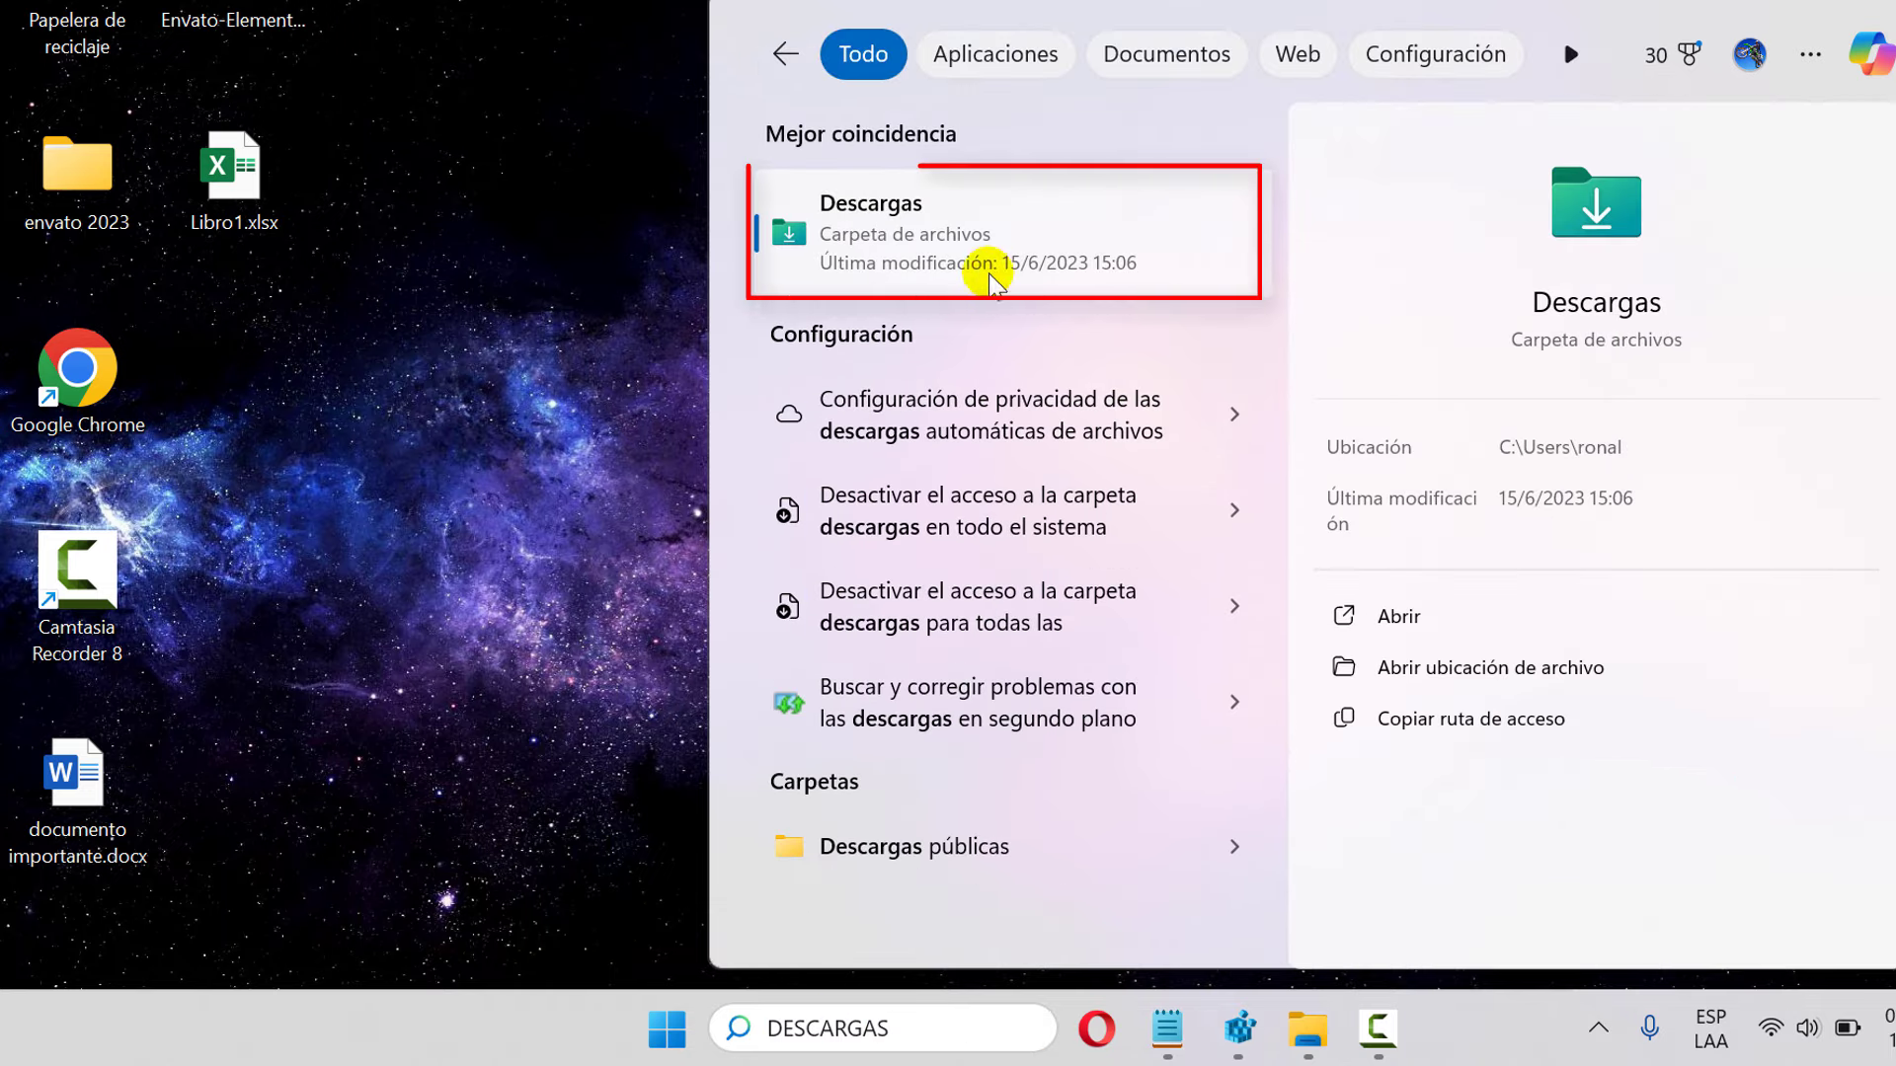
{"action": "left_click", "coordinate": [889, 247]}
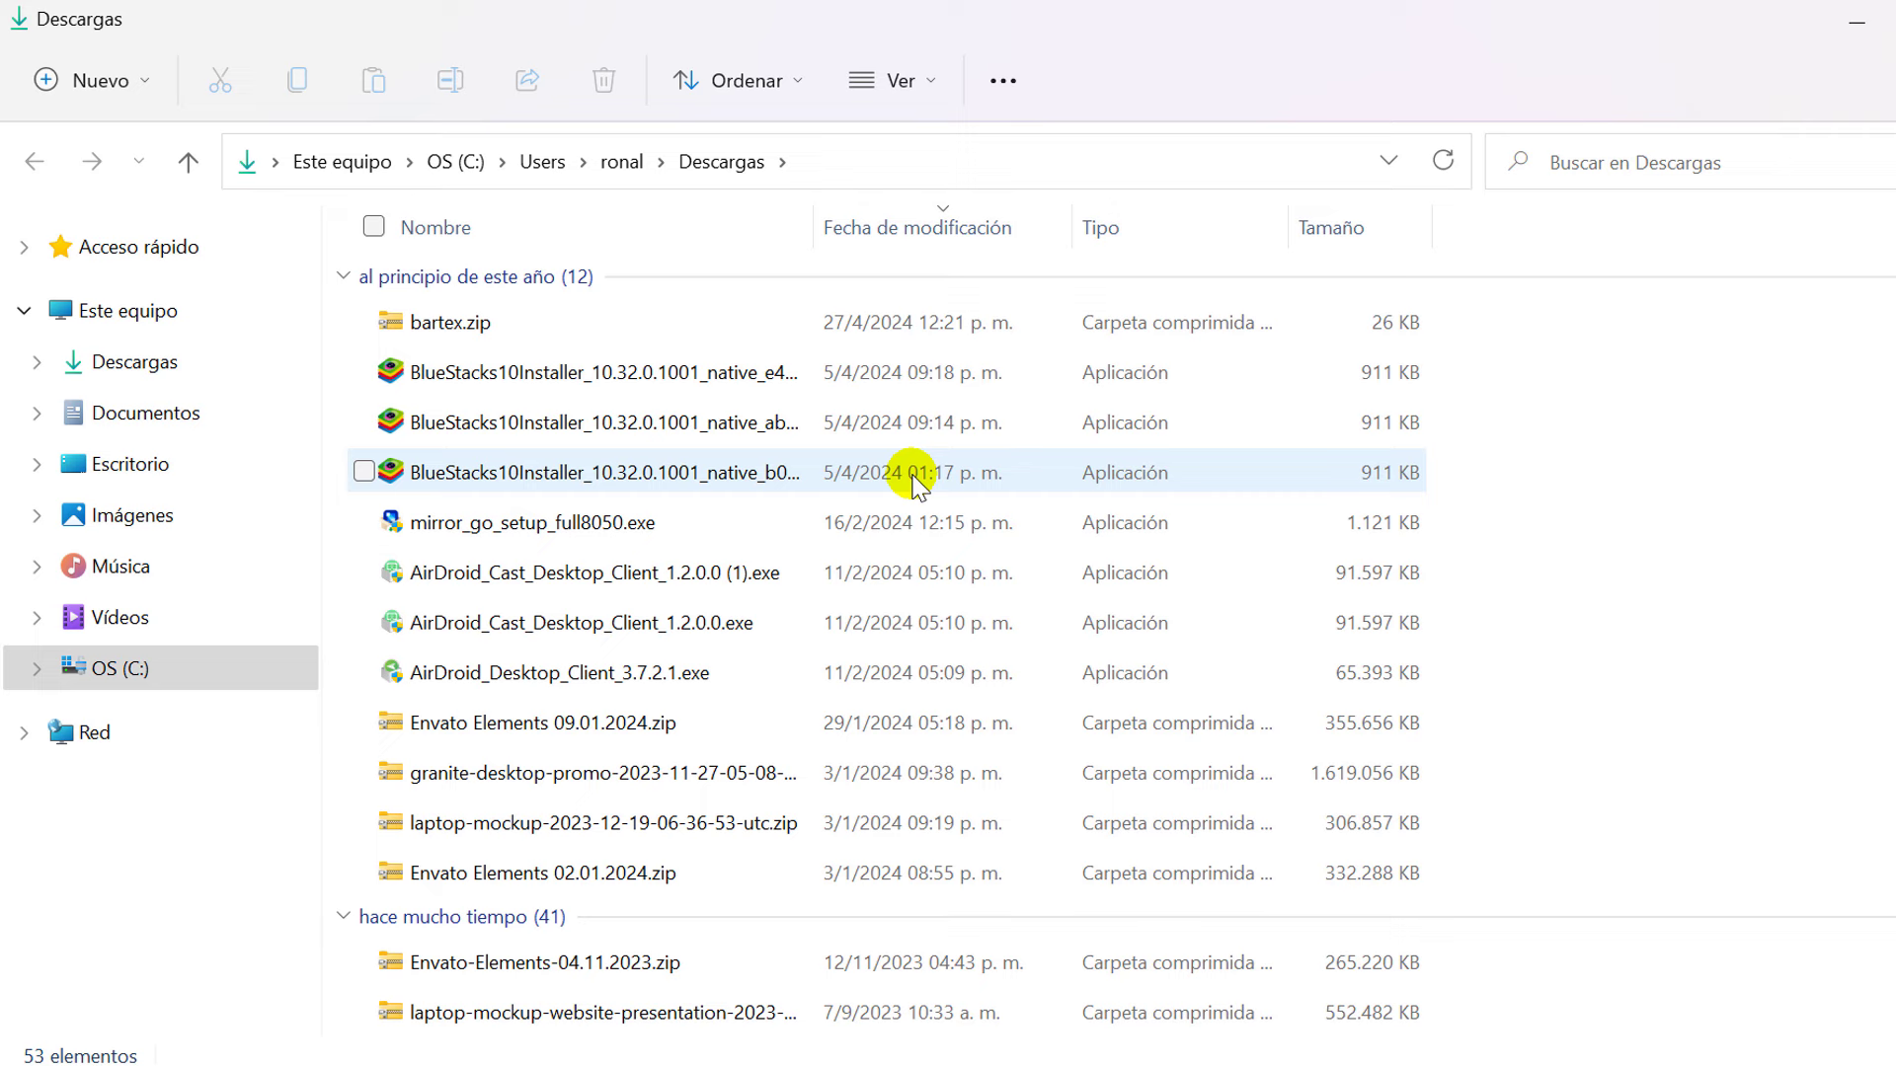
Check the combined size of all files in the Descargas folder and delete them.
{"action": "key", "text": "ctrl+a"}
{"action": "key", "text": "alt+Return"}
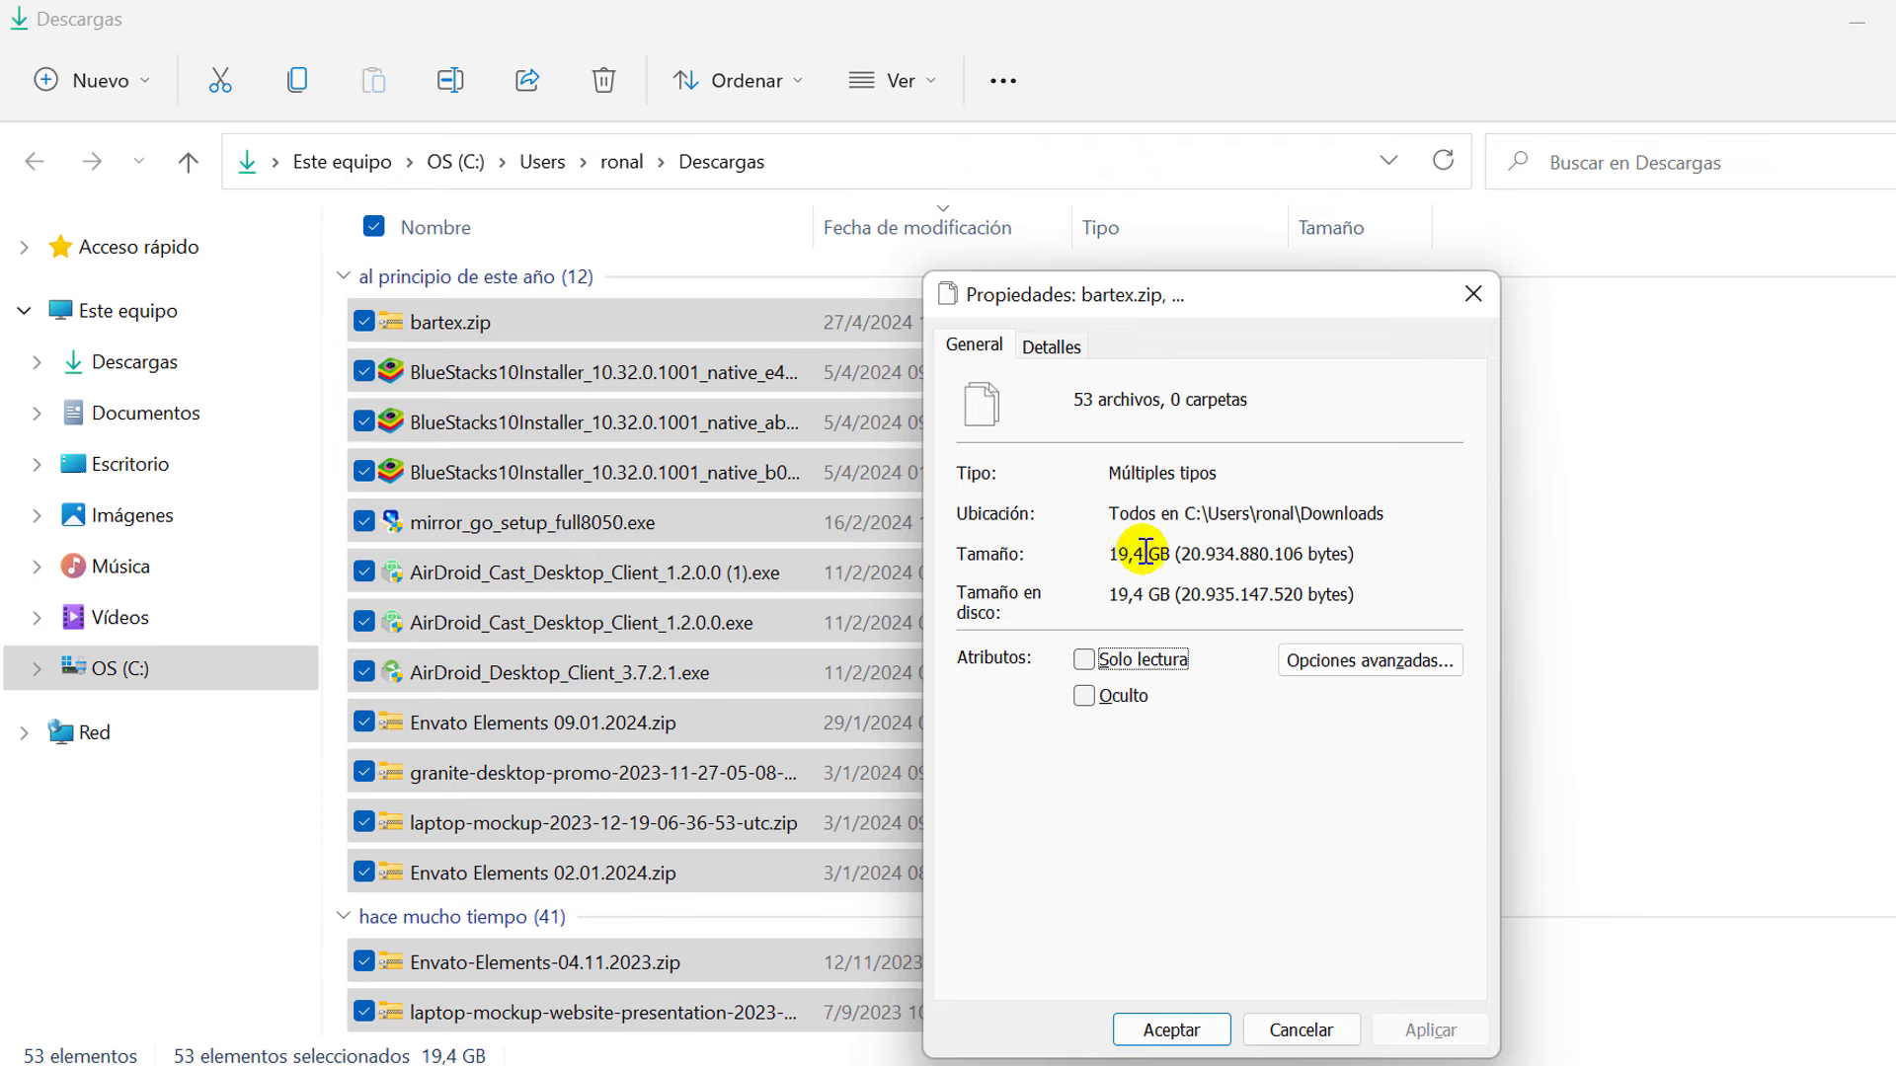
{"action": "left_click", "coordinate": [1473, 294]}
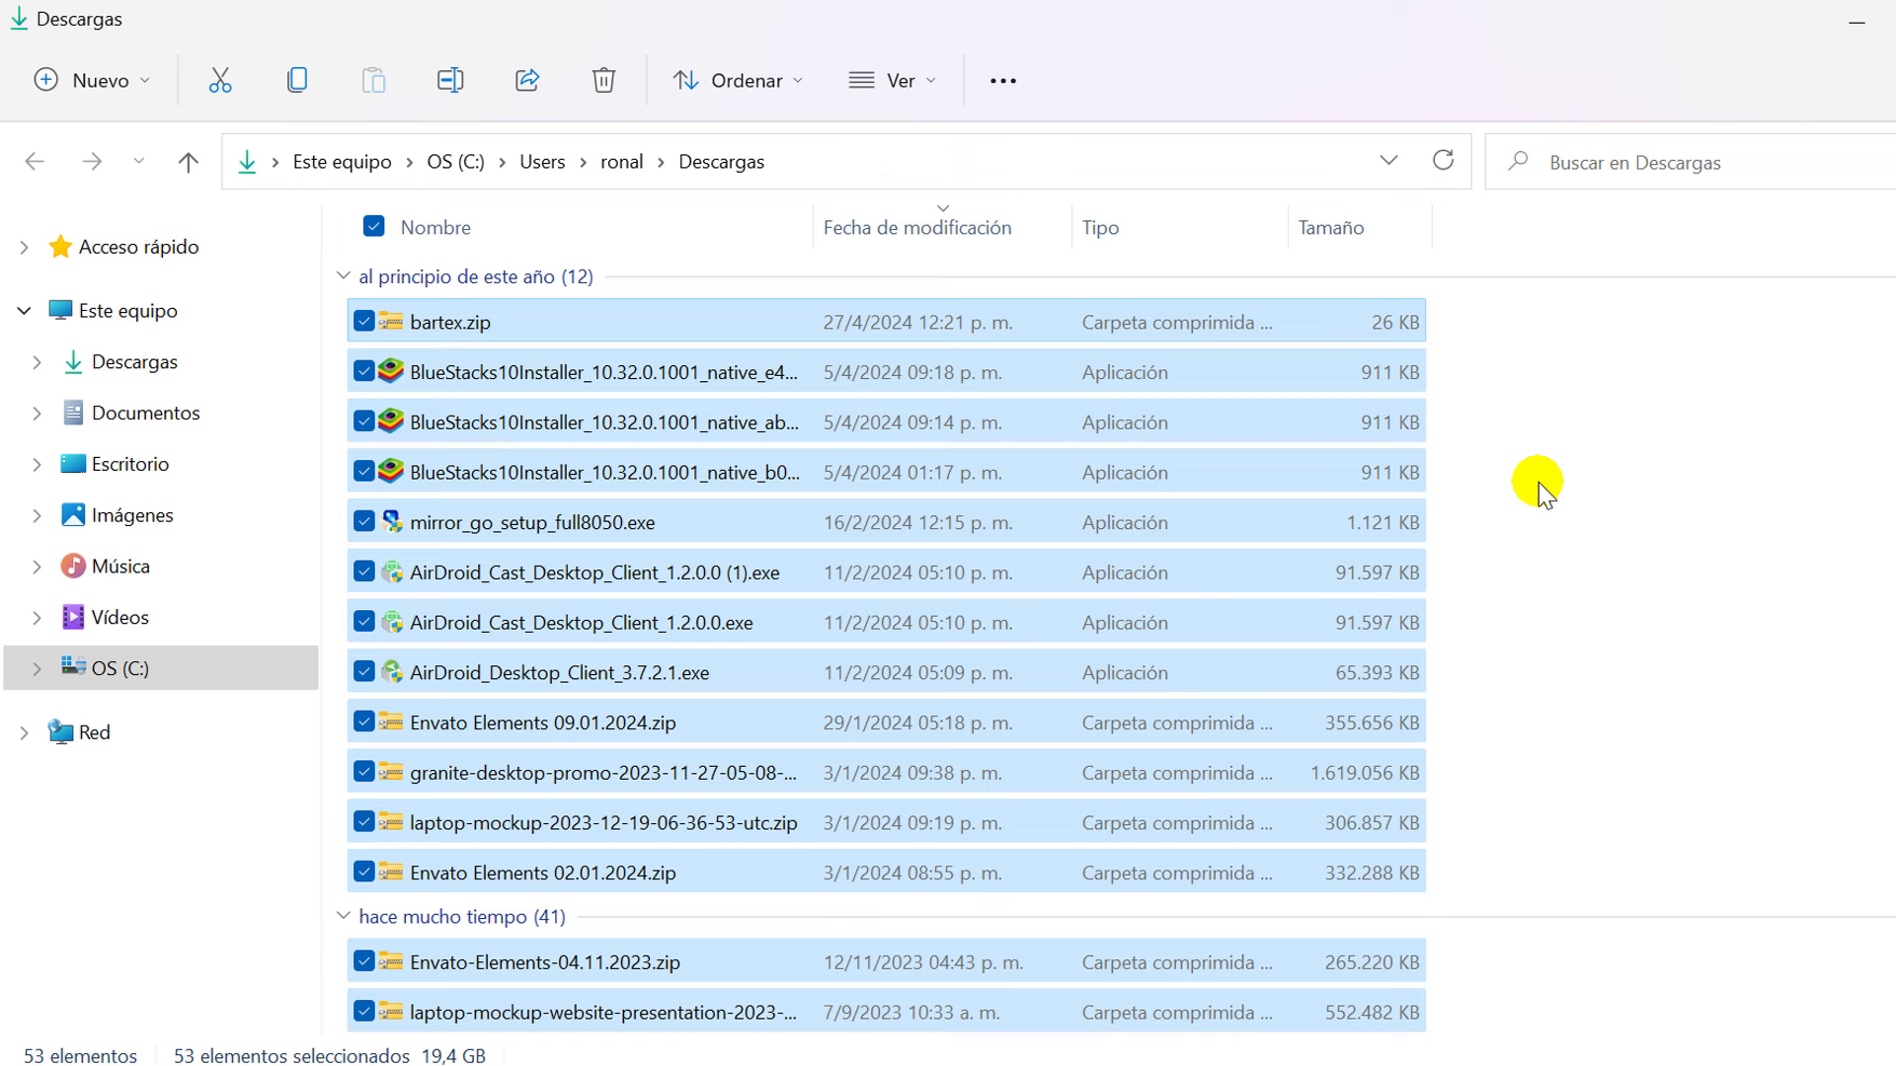
{"action": "key", "text": "Delete"}
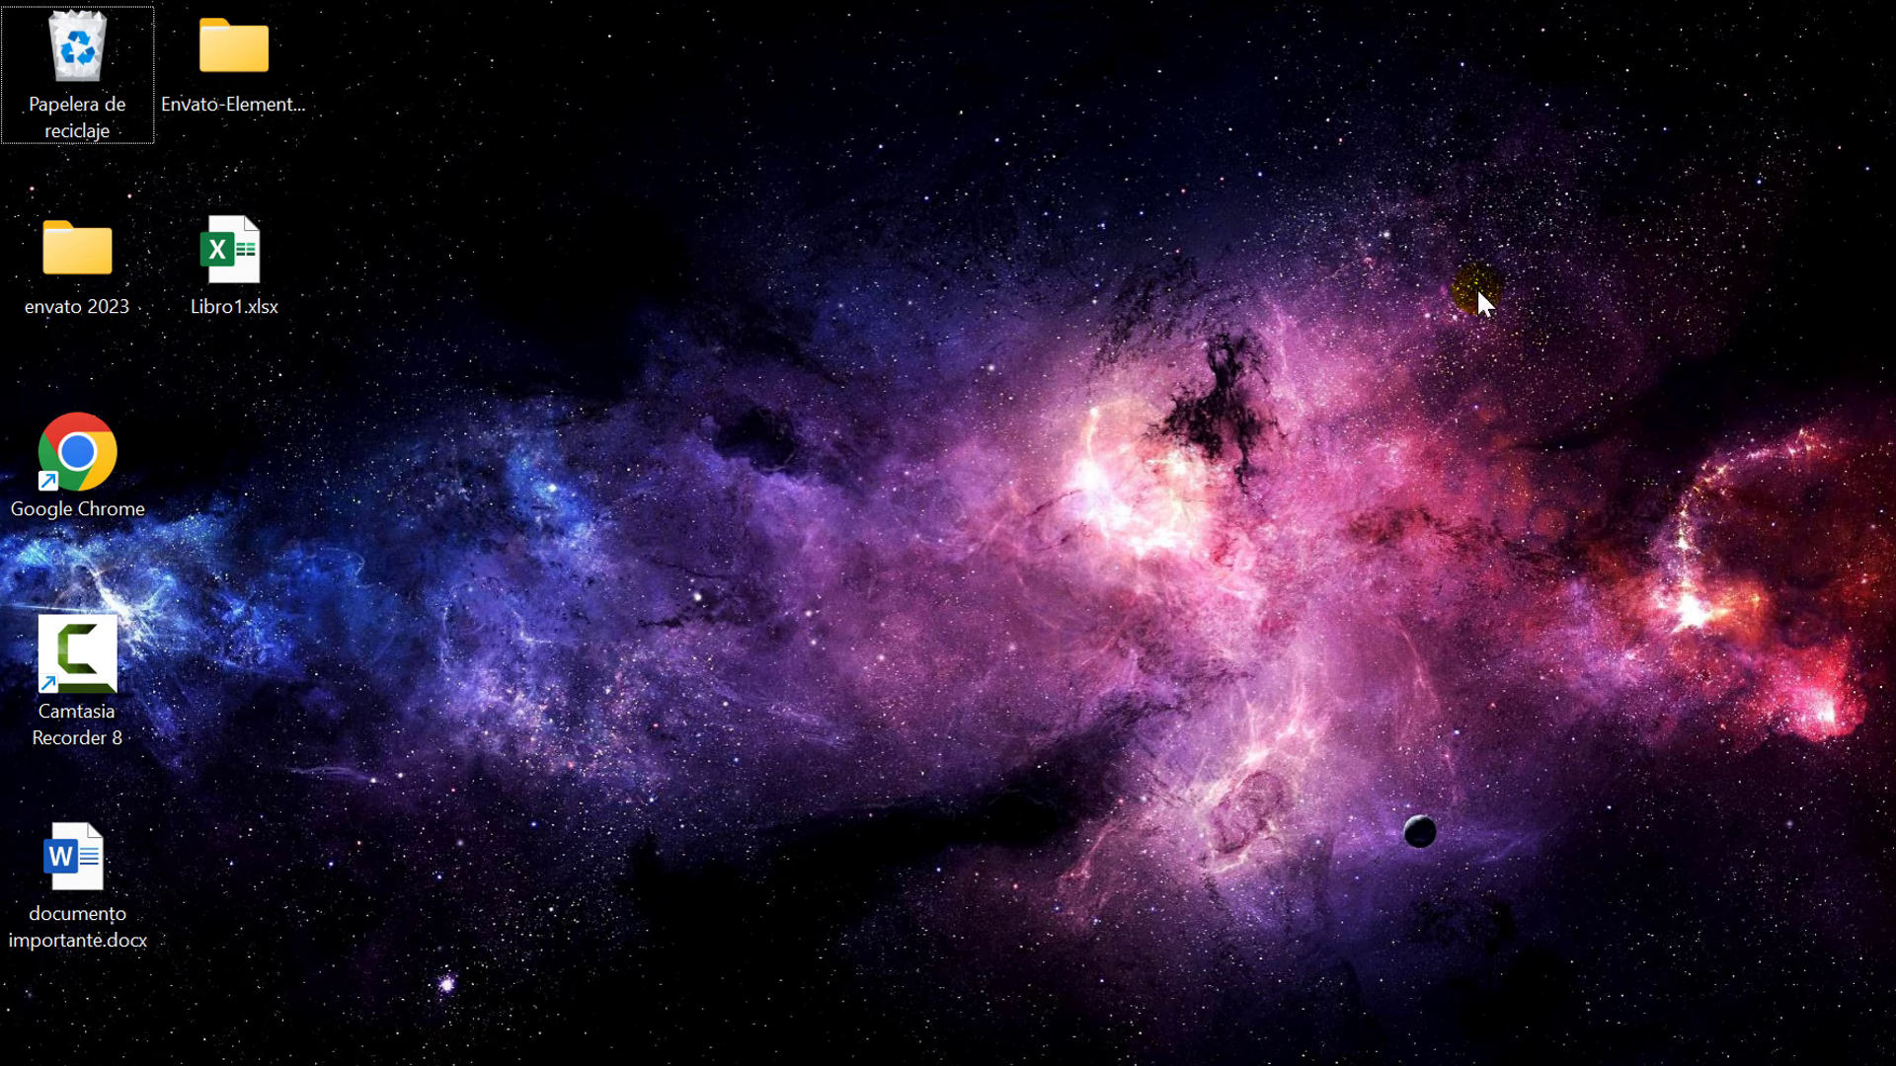
Open drive OS (C:) in File Explorer and search it for *.*.
{"action": "key", "text": "super+e"}
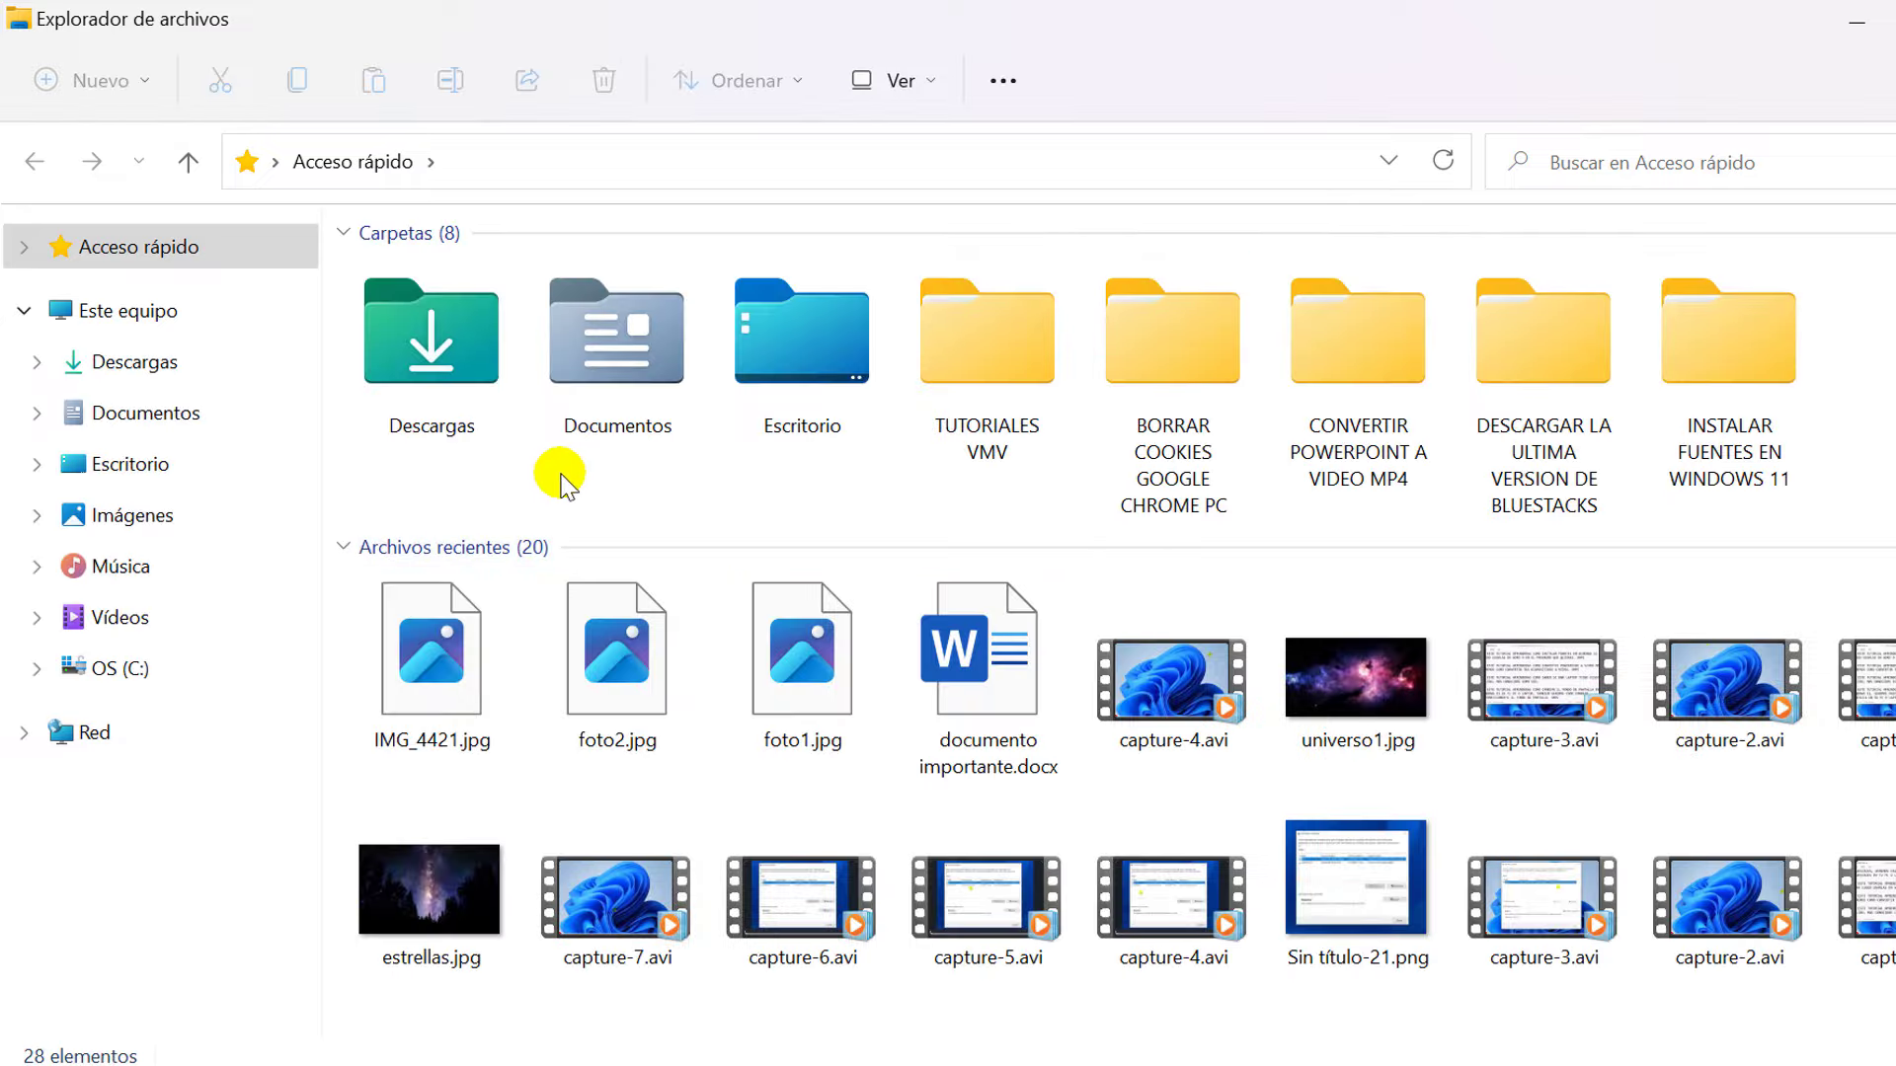
{"action": "left_click", "coordinate": [163, 667]}
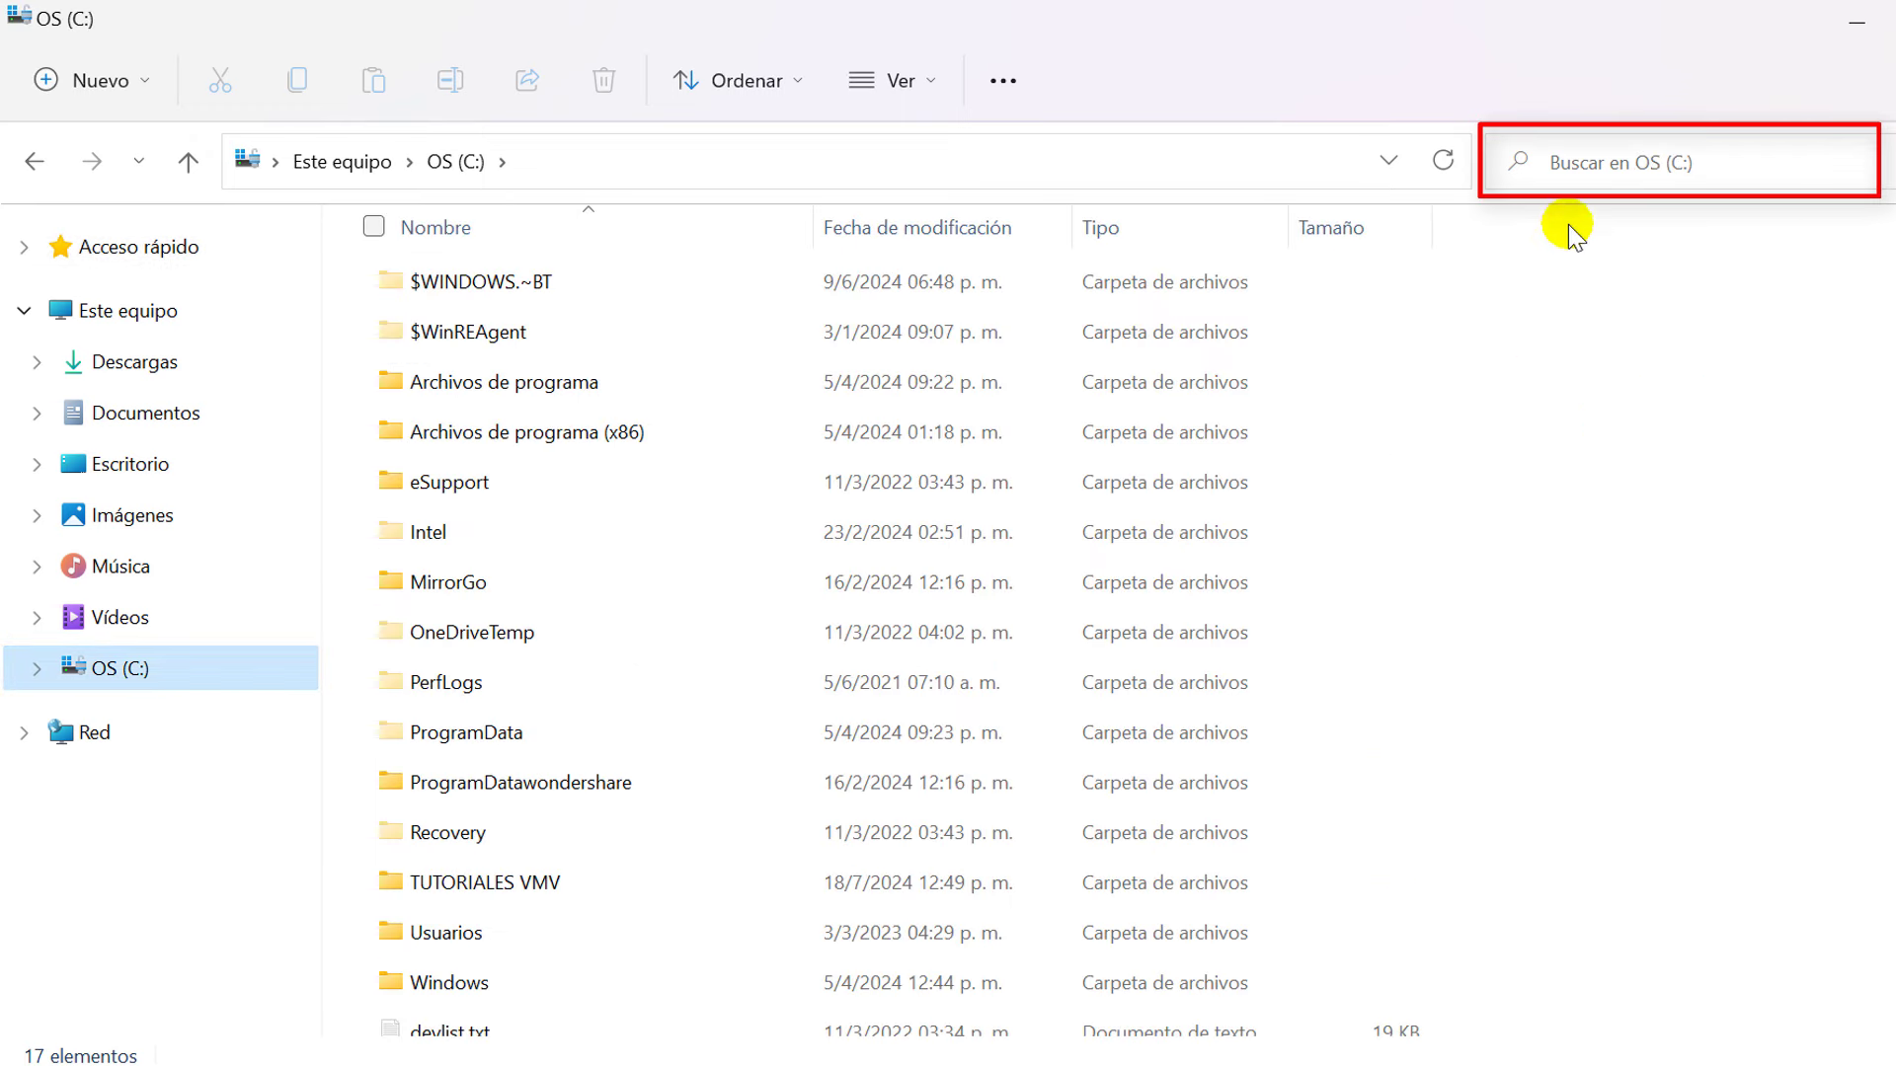
{"action": "left_click", "coordinate": [1614, 158]}
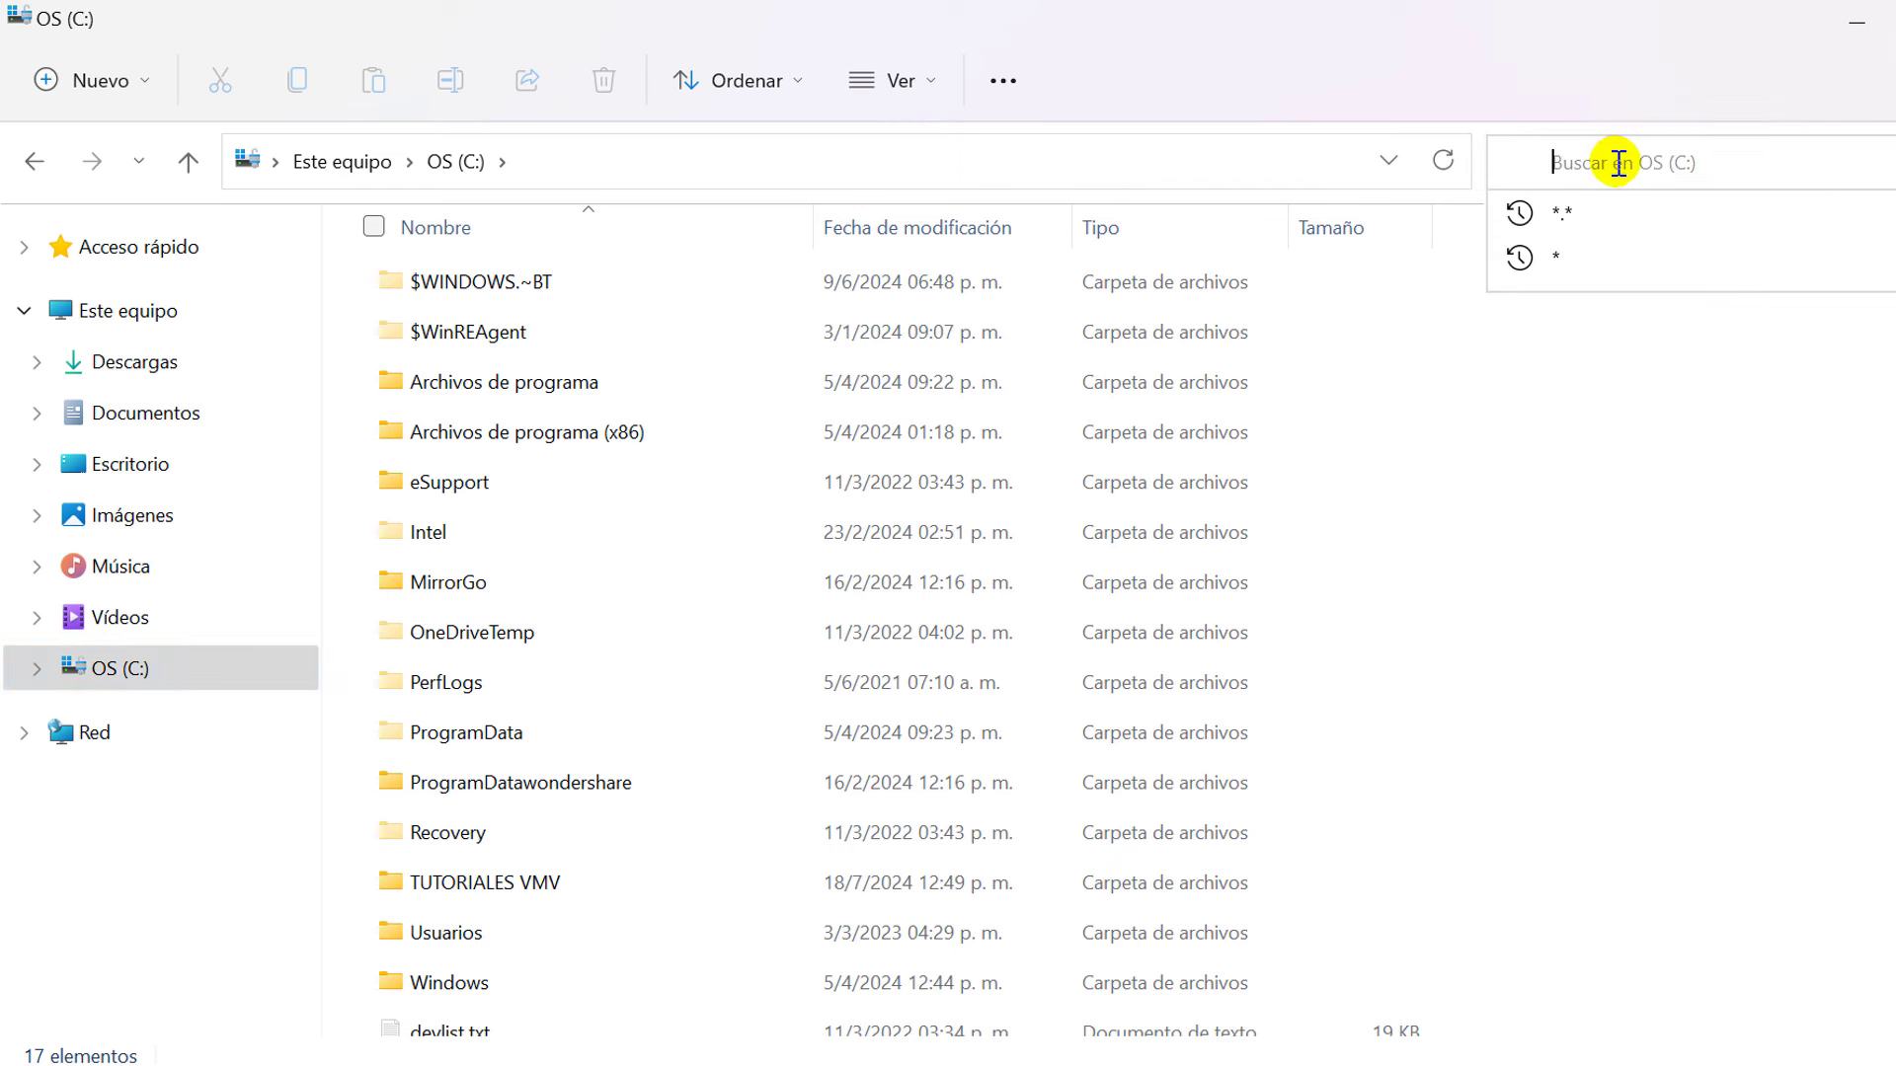
{"action": "left_click", "coordinate": [1595, 210]}
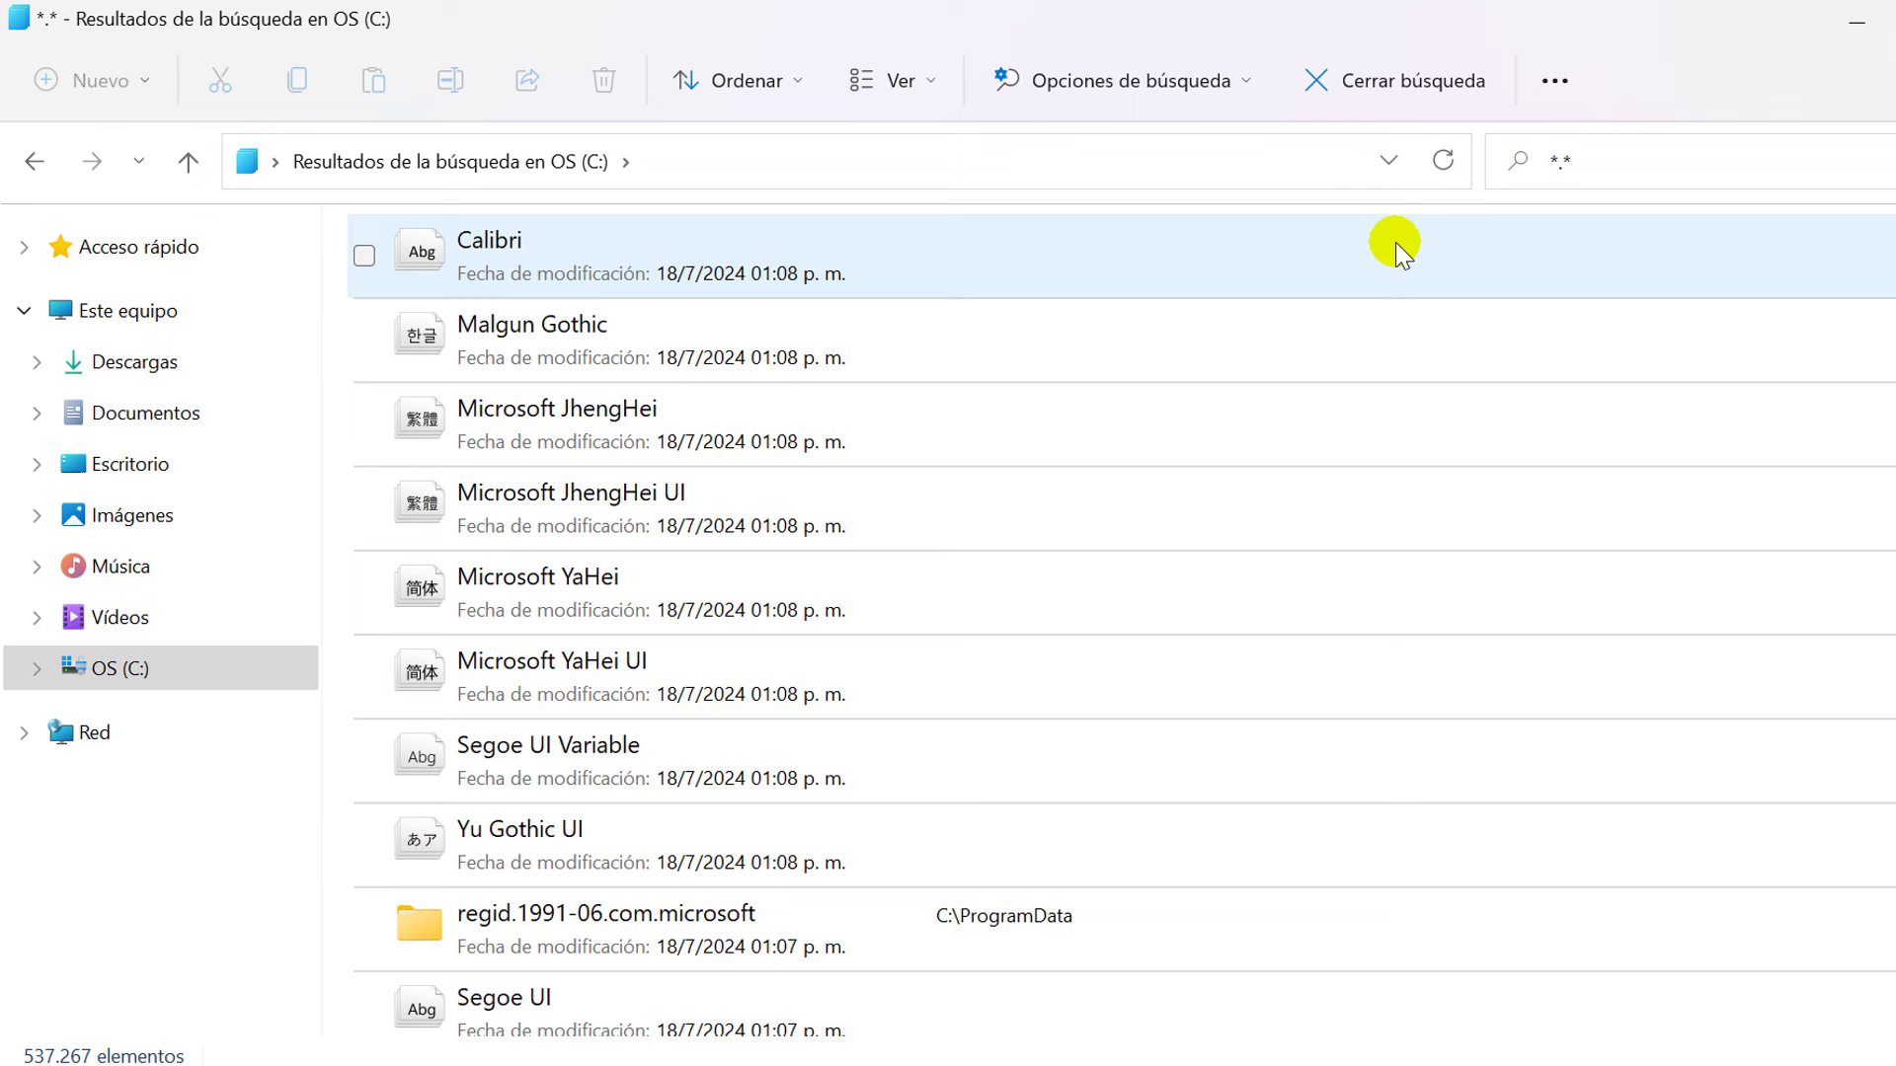
Filter the *.* search results by size to Enorme (1 - 4 GB).
{"action": "left_click", "coordinate": [1178, 85]}
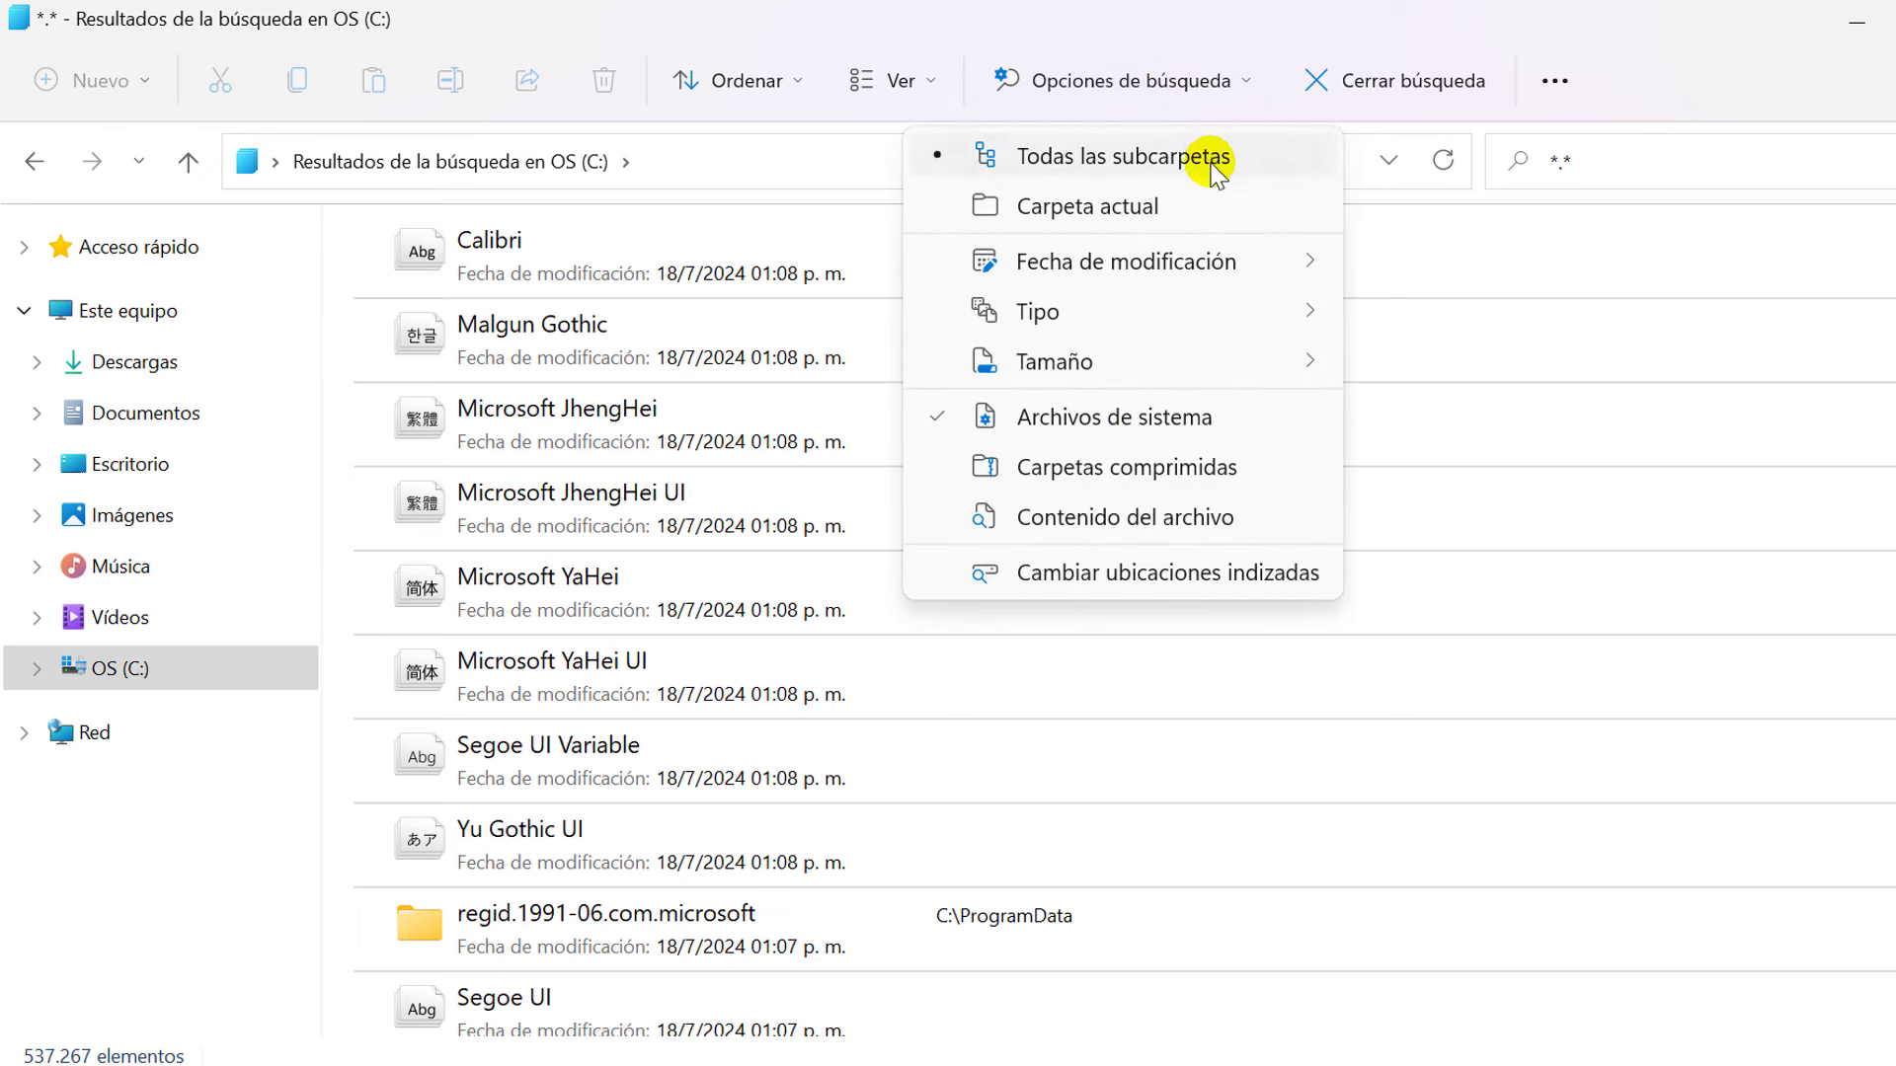
{"action": "mouse_move", "coordinate": [1172, 367]}
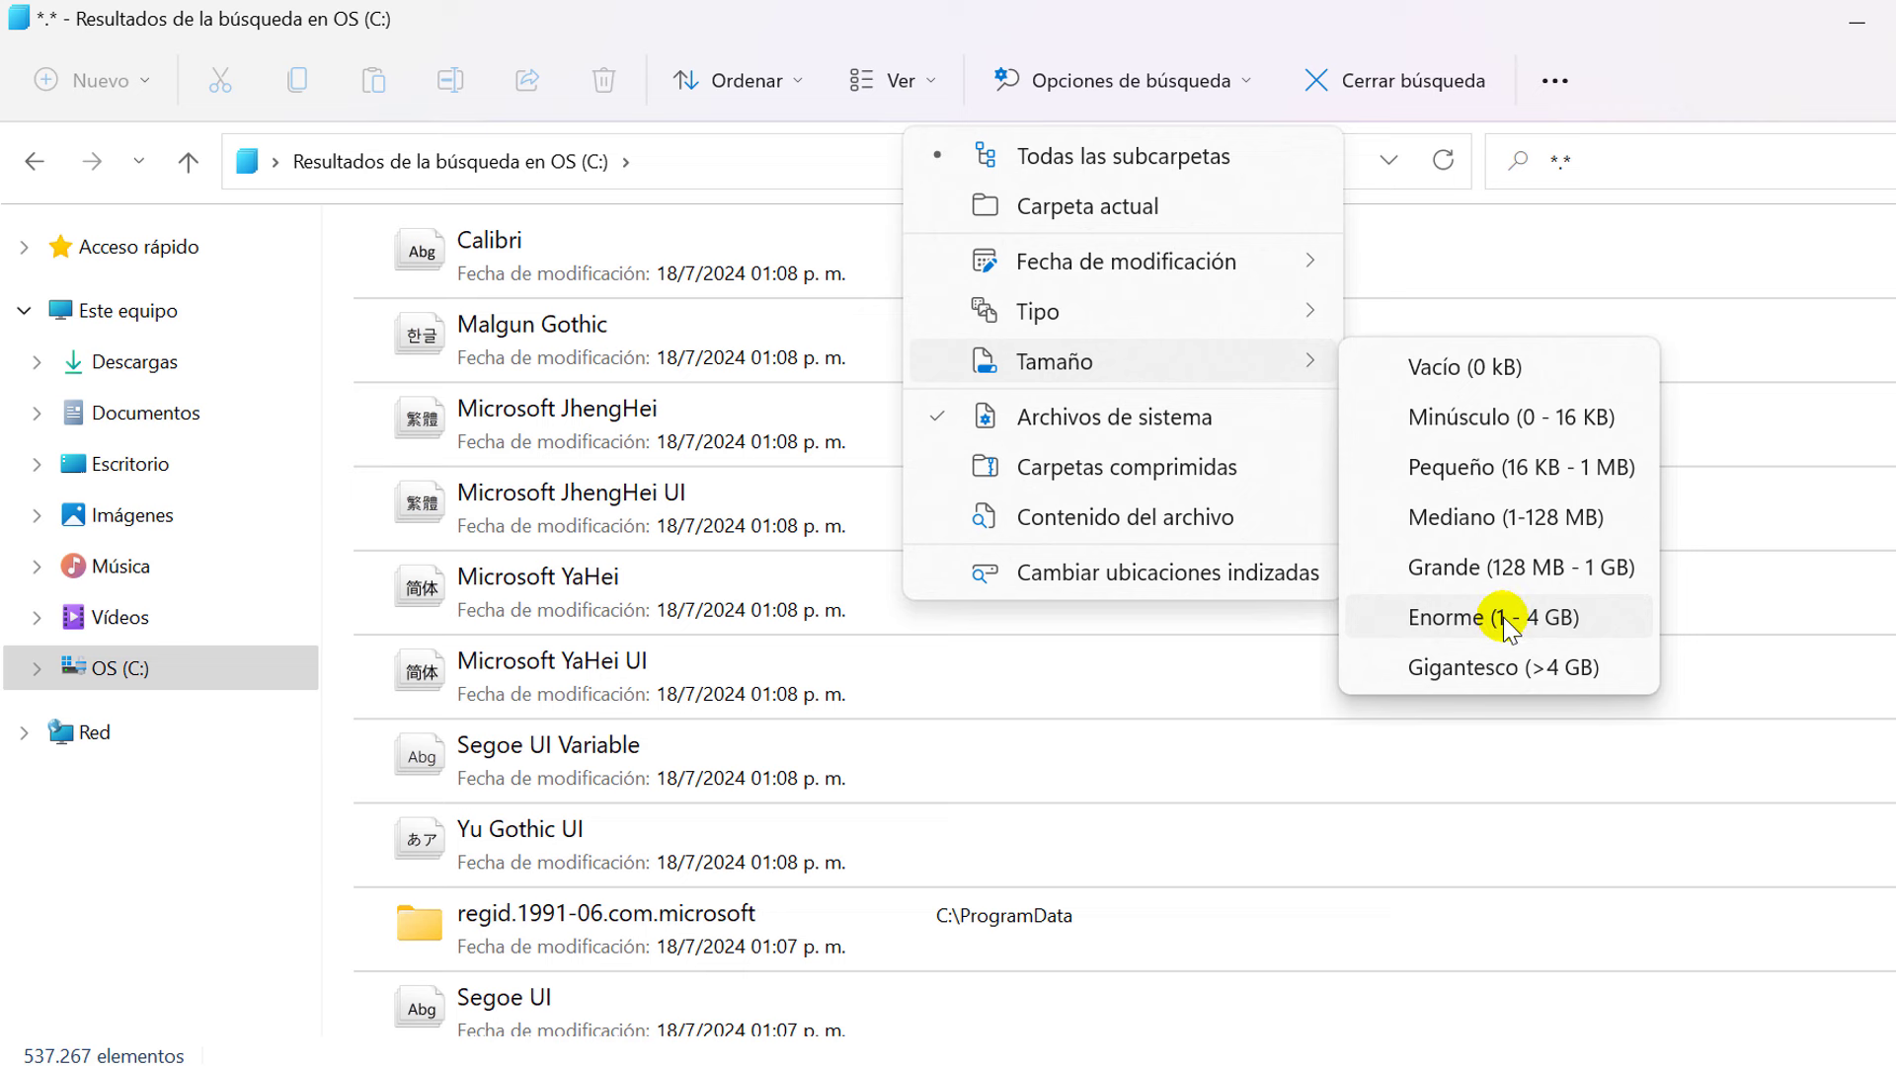
{"action": "left_click", "coordinate": [1570, 619]}
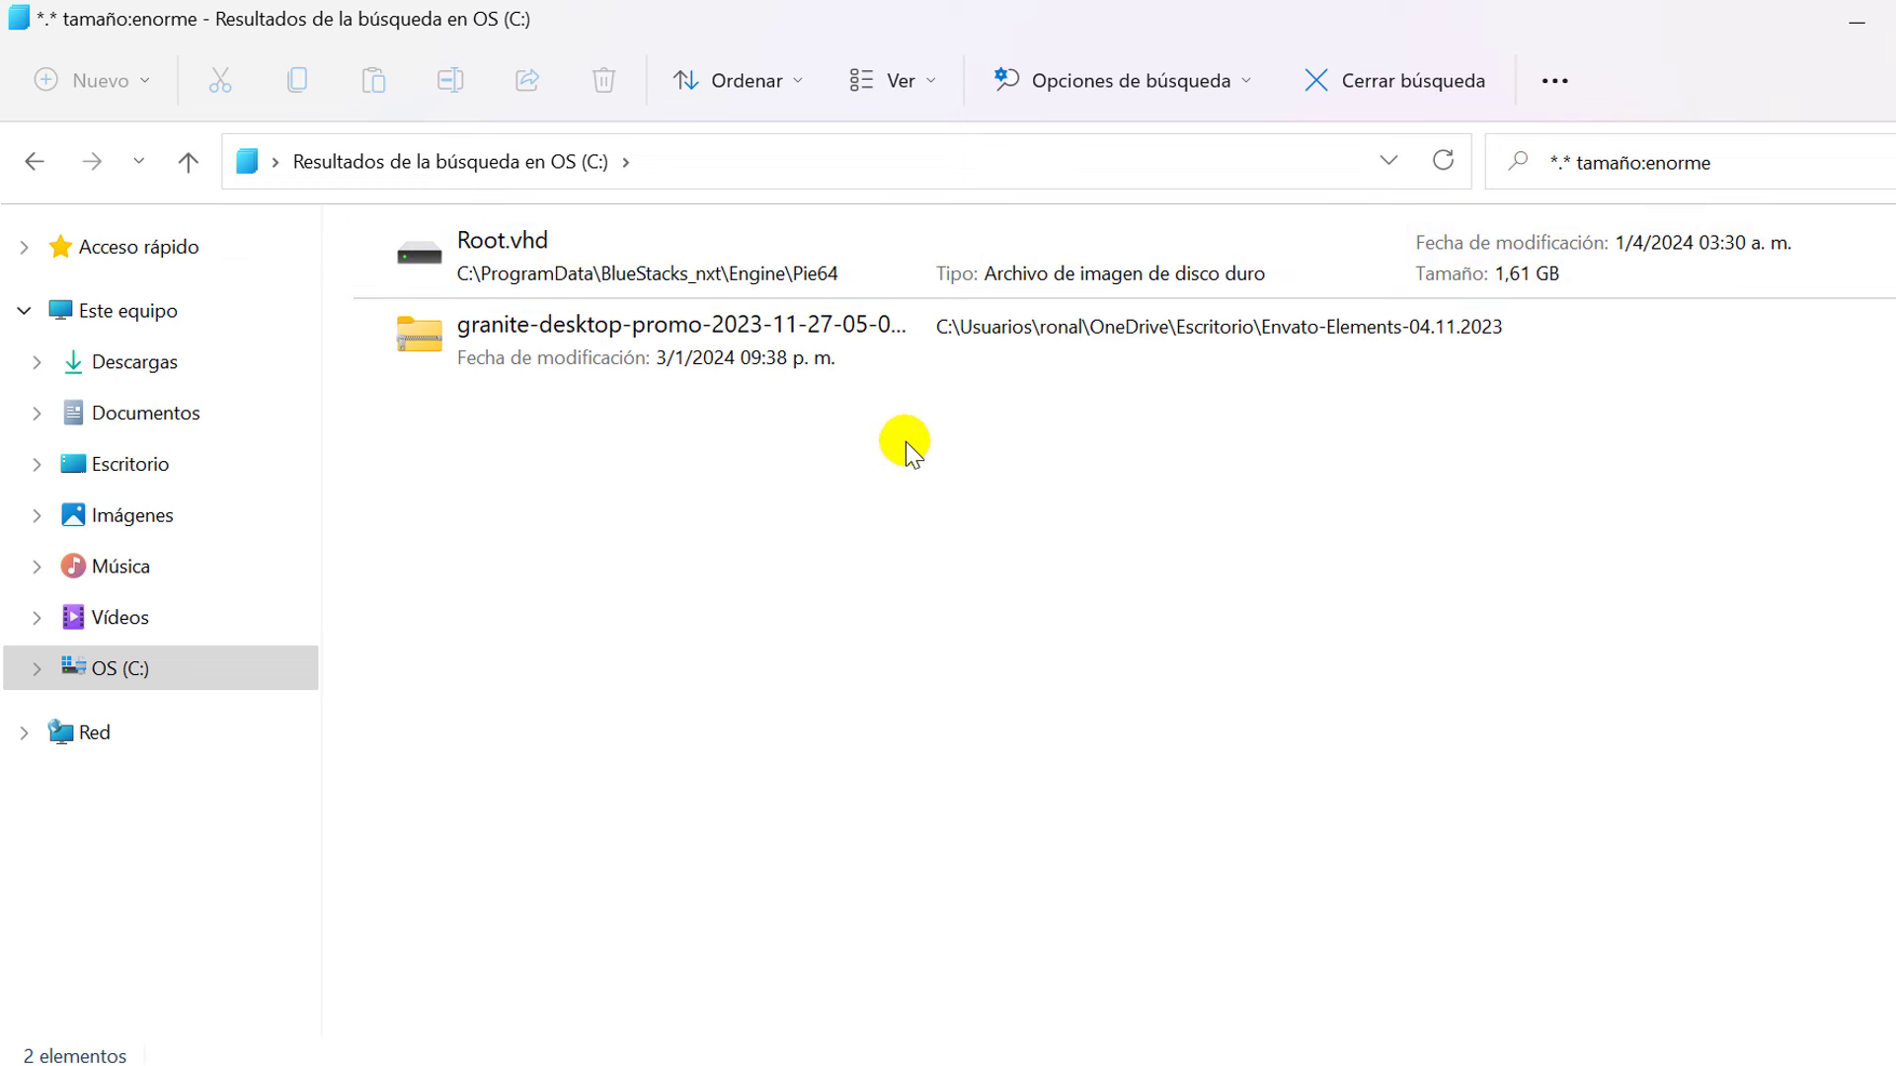
Show the search results in Detalles view and widen the Nombre column to read the selected granite-desktop-promo zip's full name.
{"action": "right_click", "coordinate": [1001, 465]}
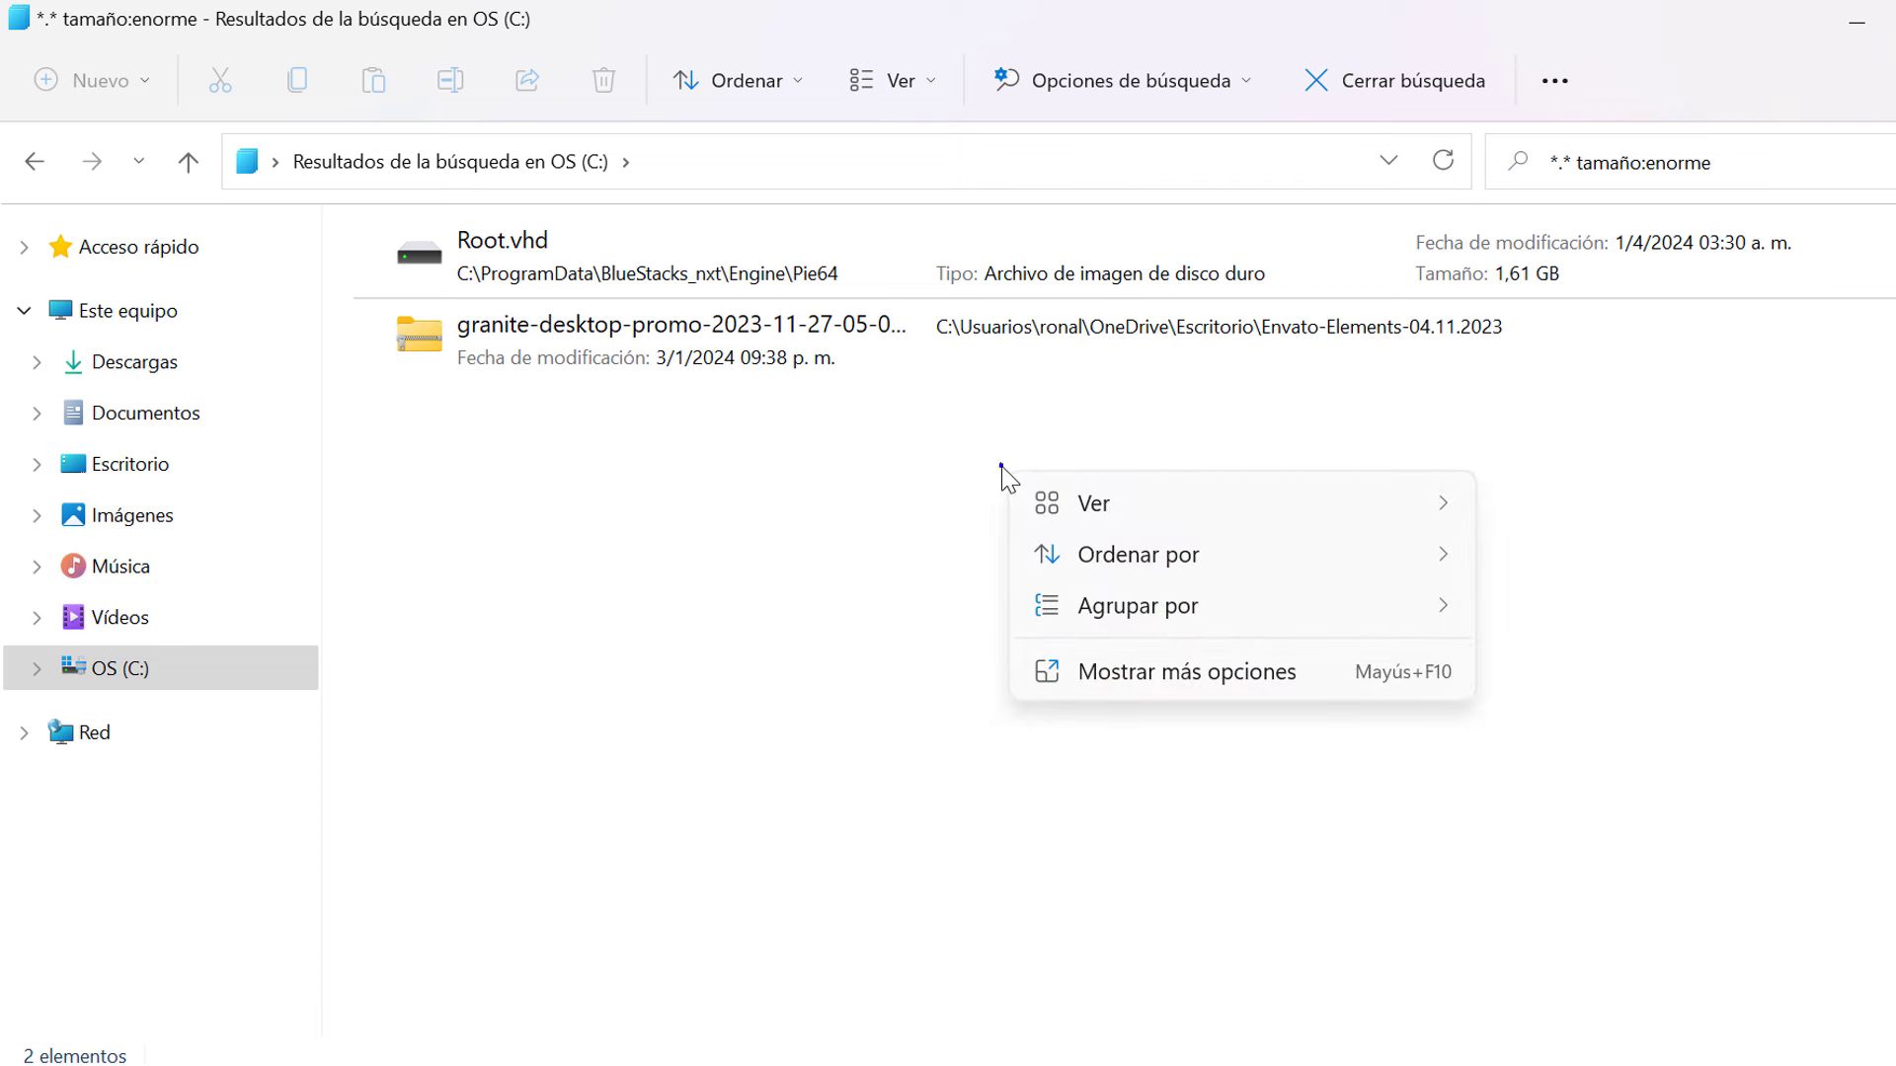
{"action": "mouse_move", "coordinate": [1093, 500]}
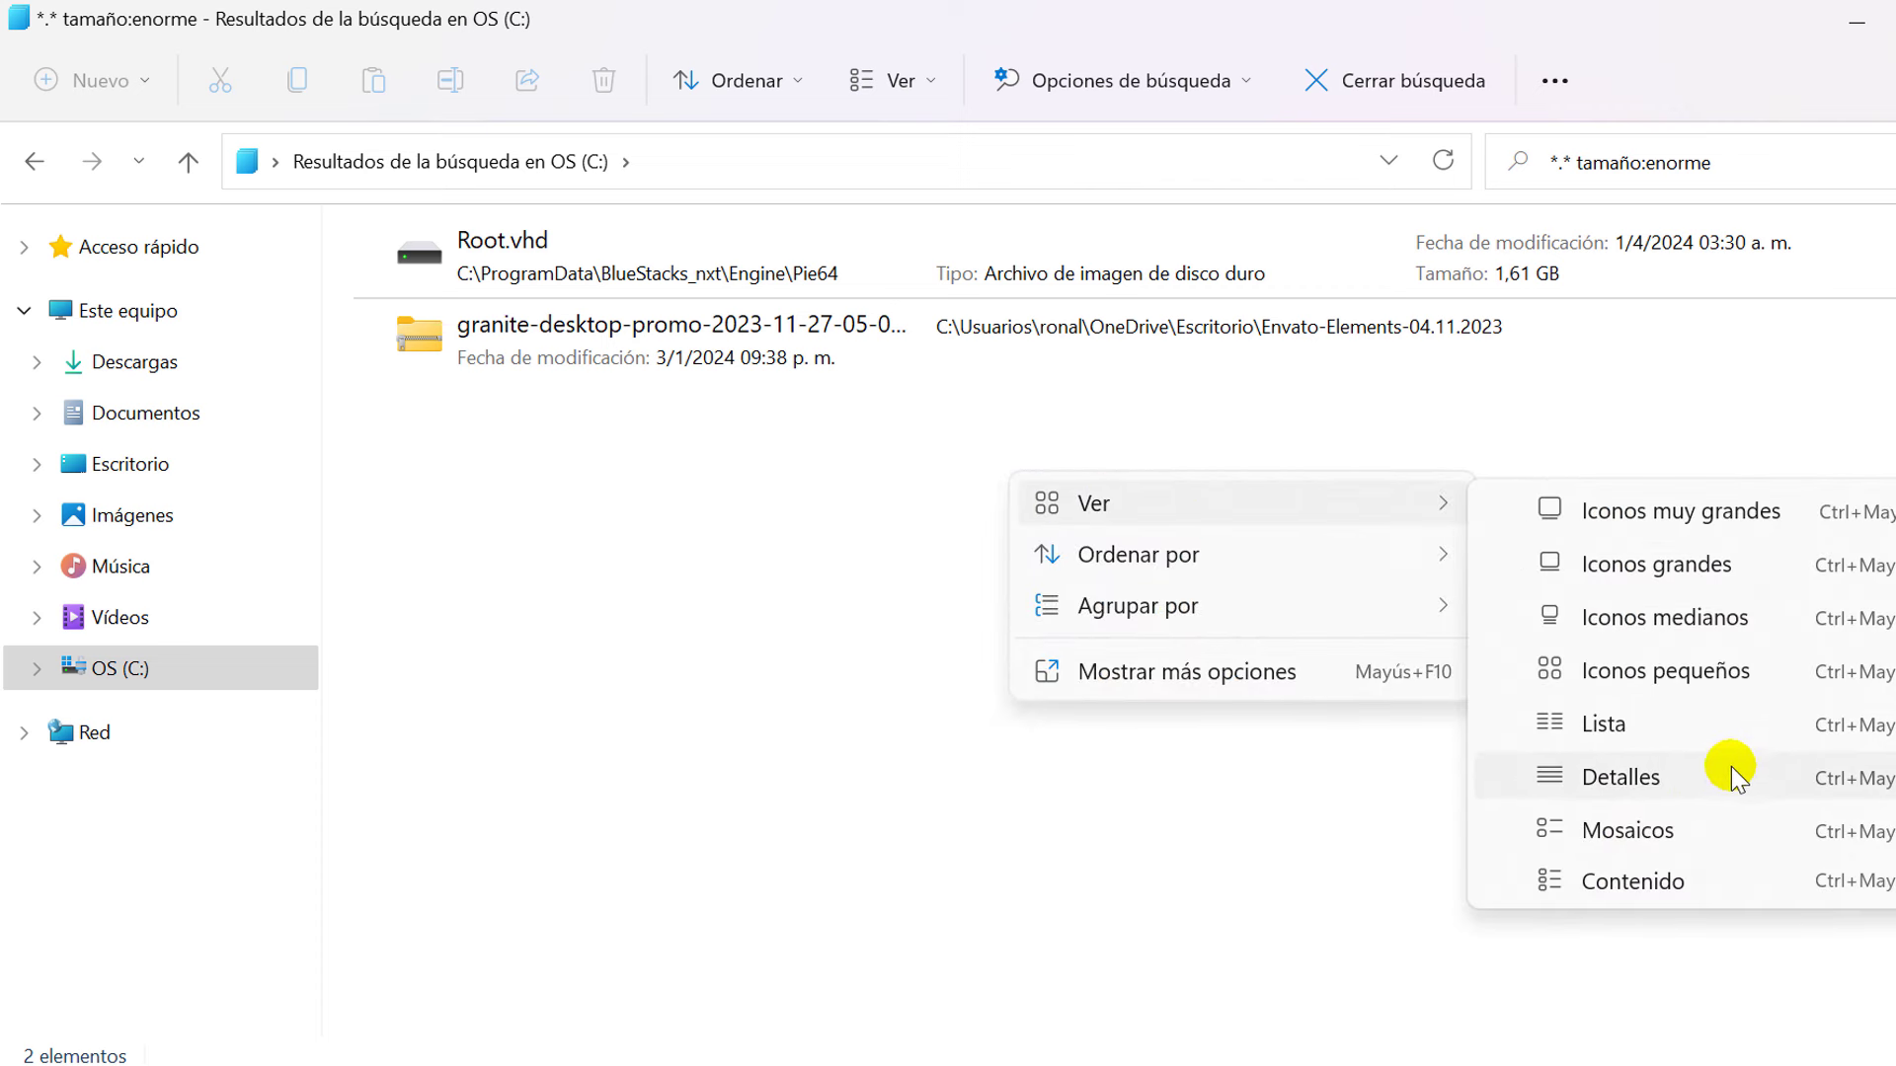
{"action": "left_click", "coordinate": [1644, 776]}
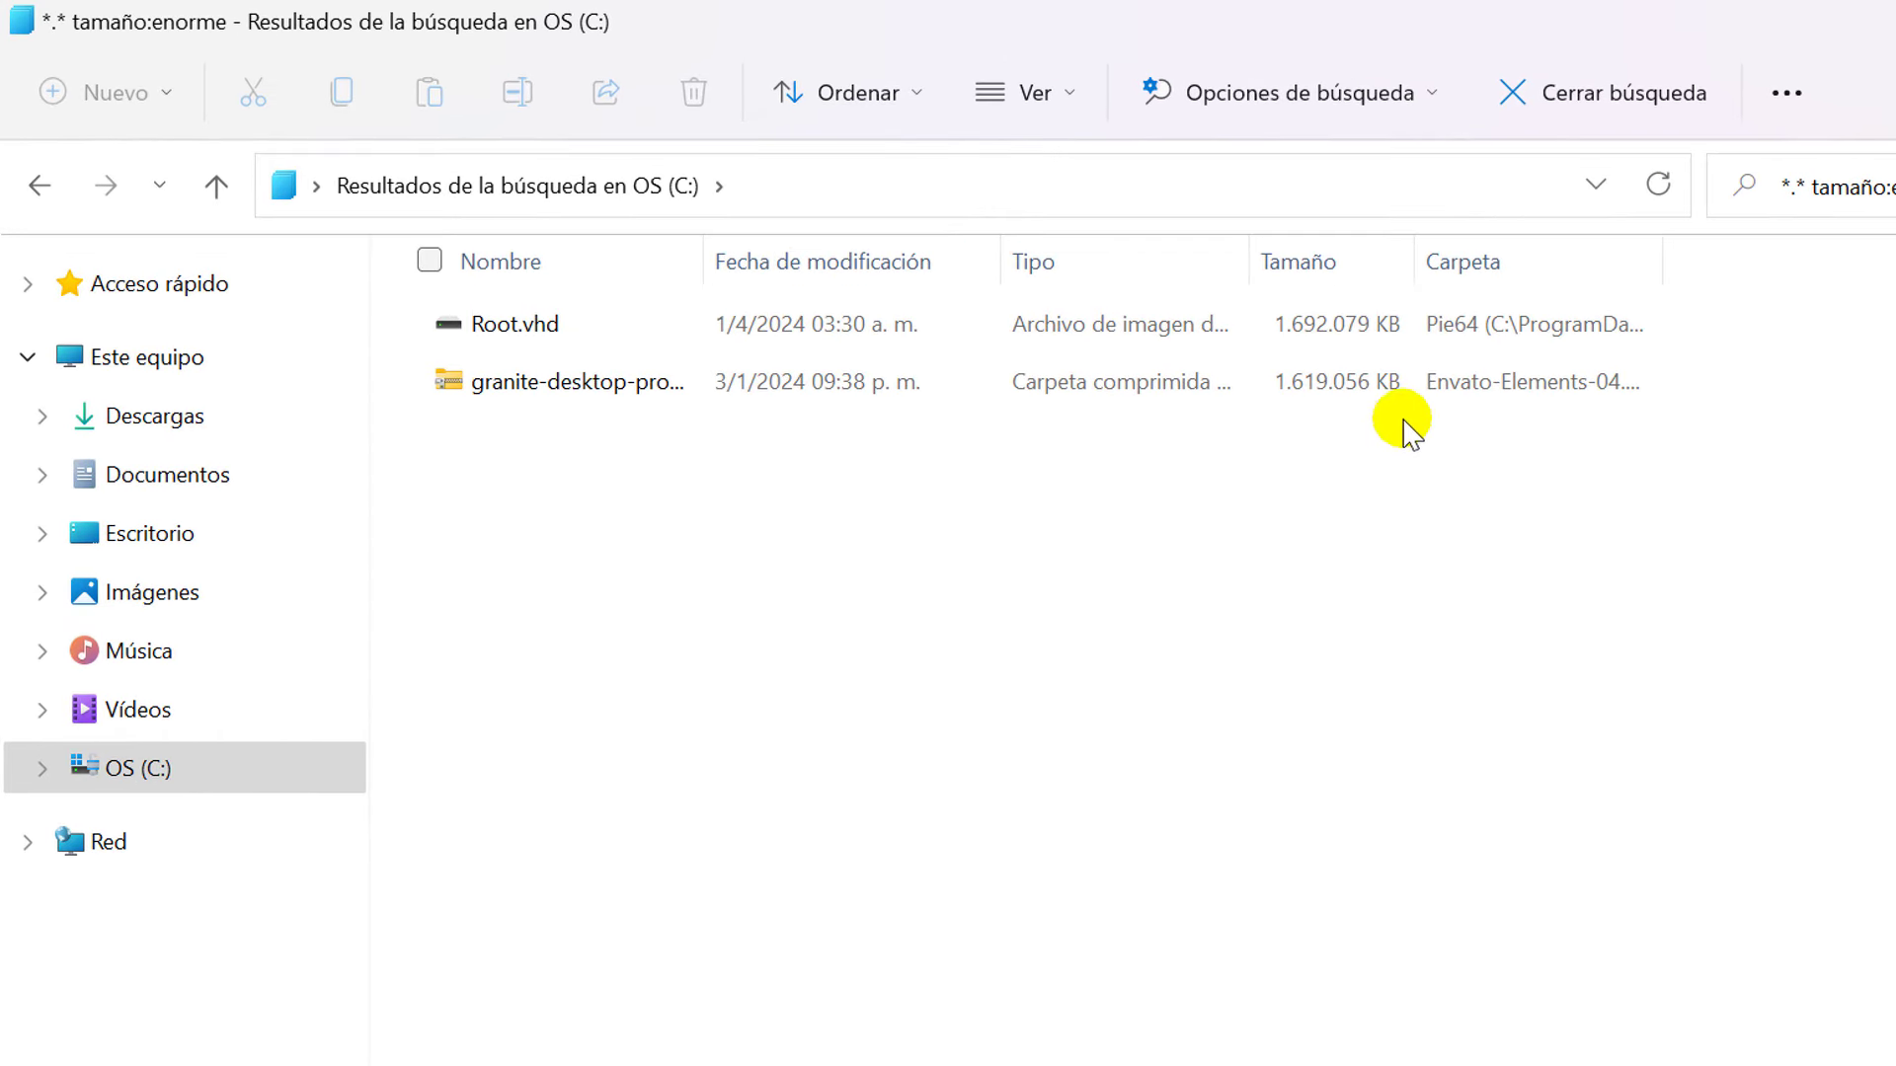
{"action": "left_click", "coordinate": [1364, 377]}
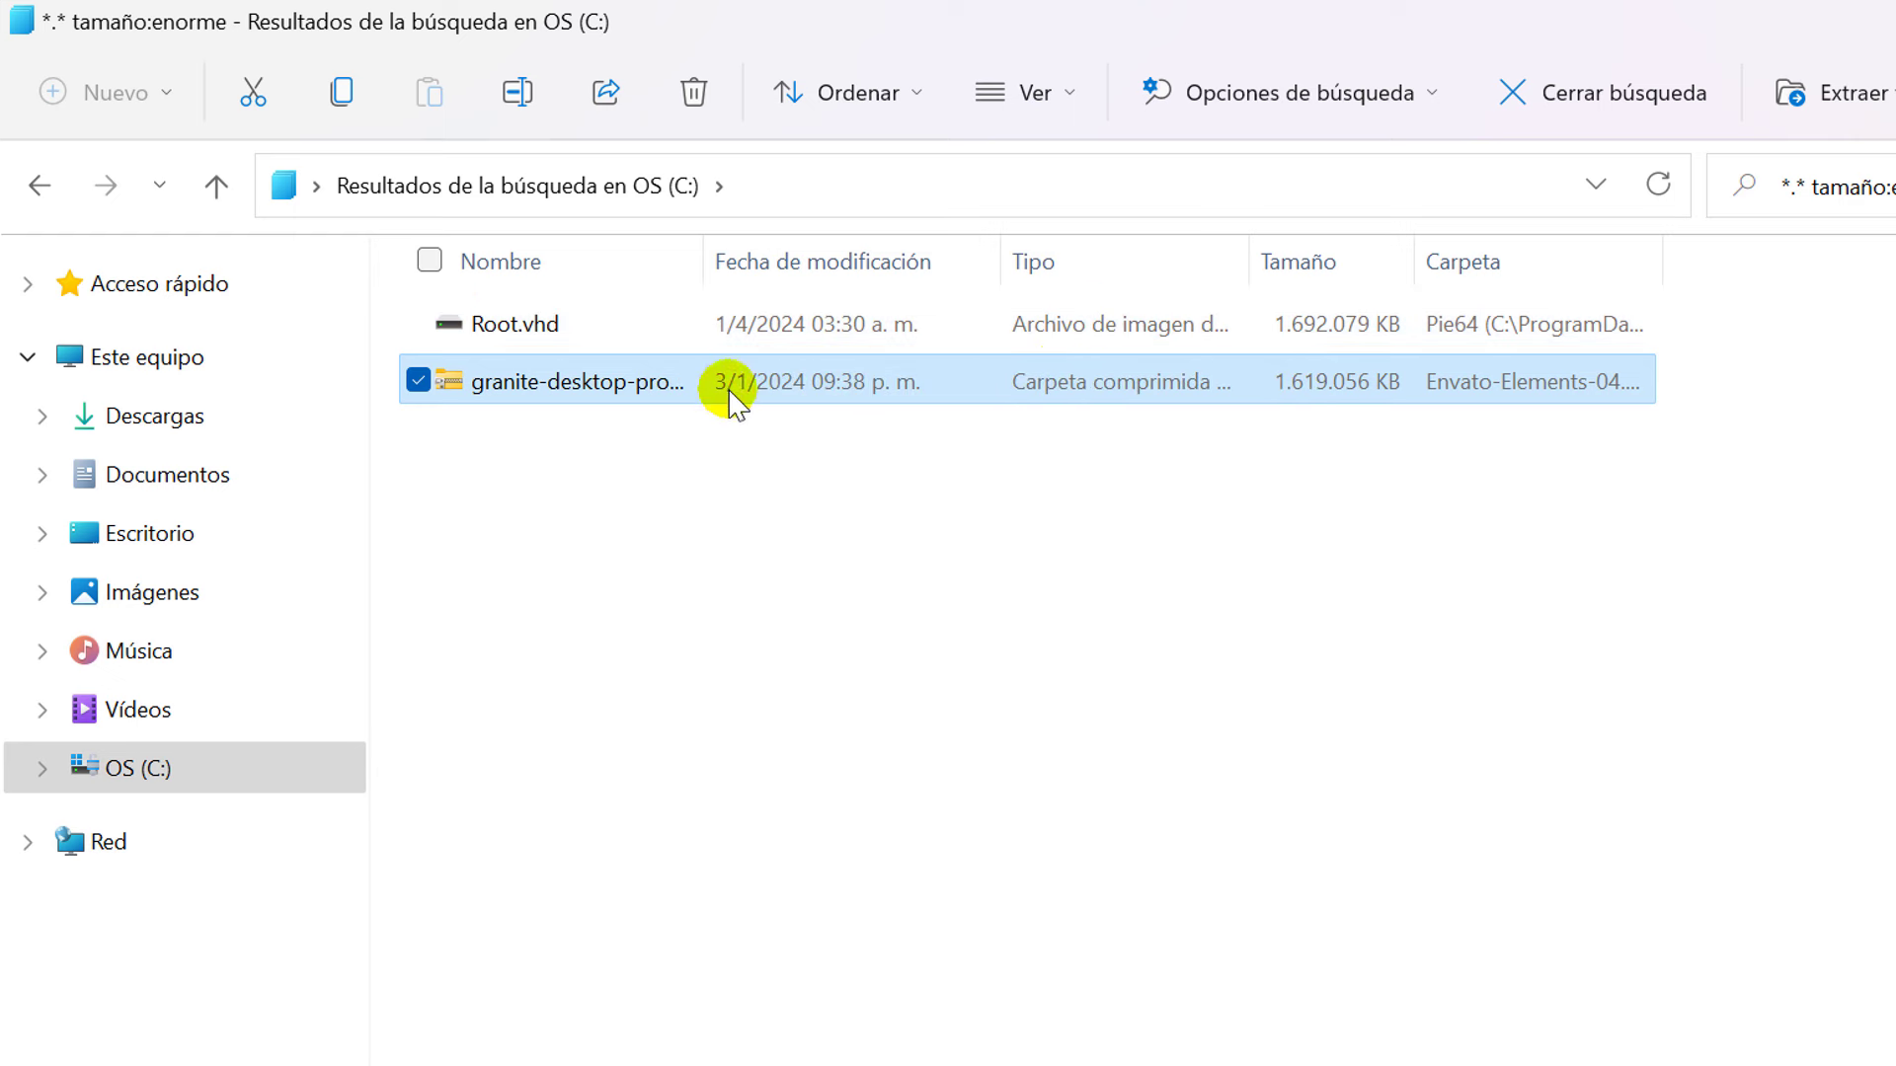
{"action": "left_click_drag", "start_coordinate": [705, 260], "coordinate": [996, 247]}
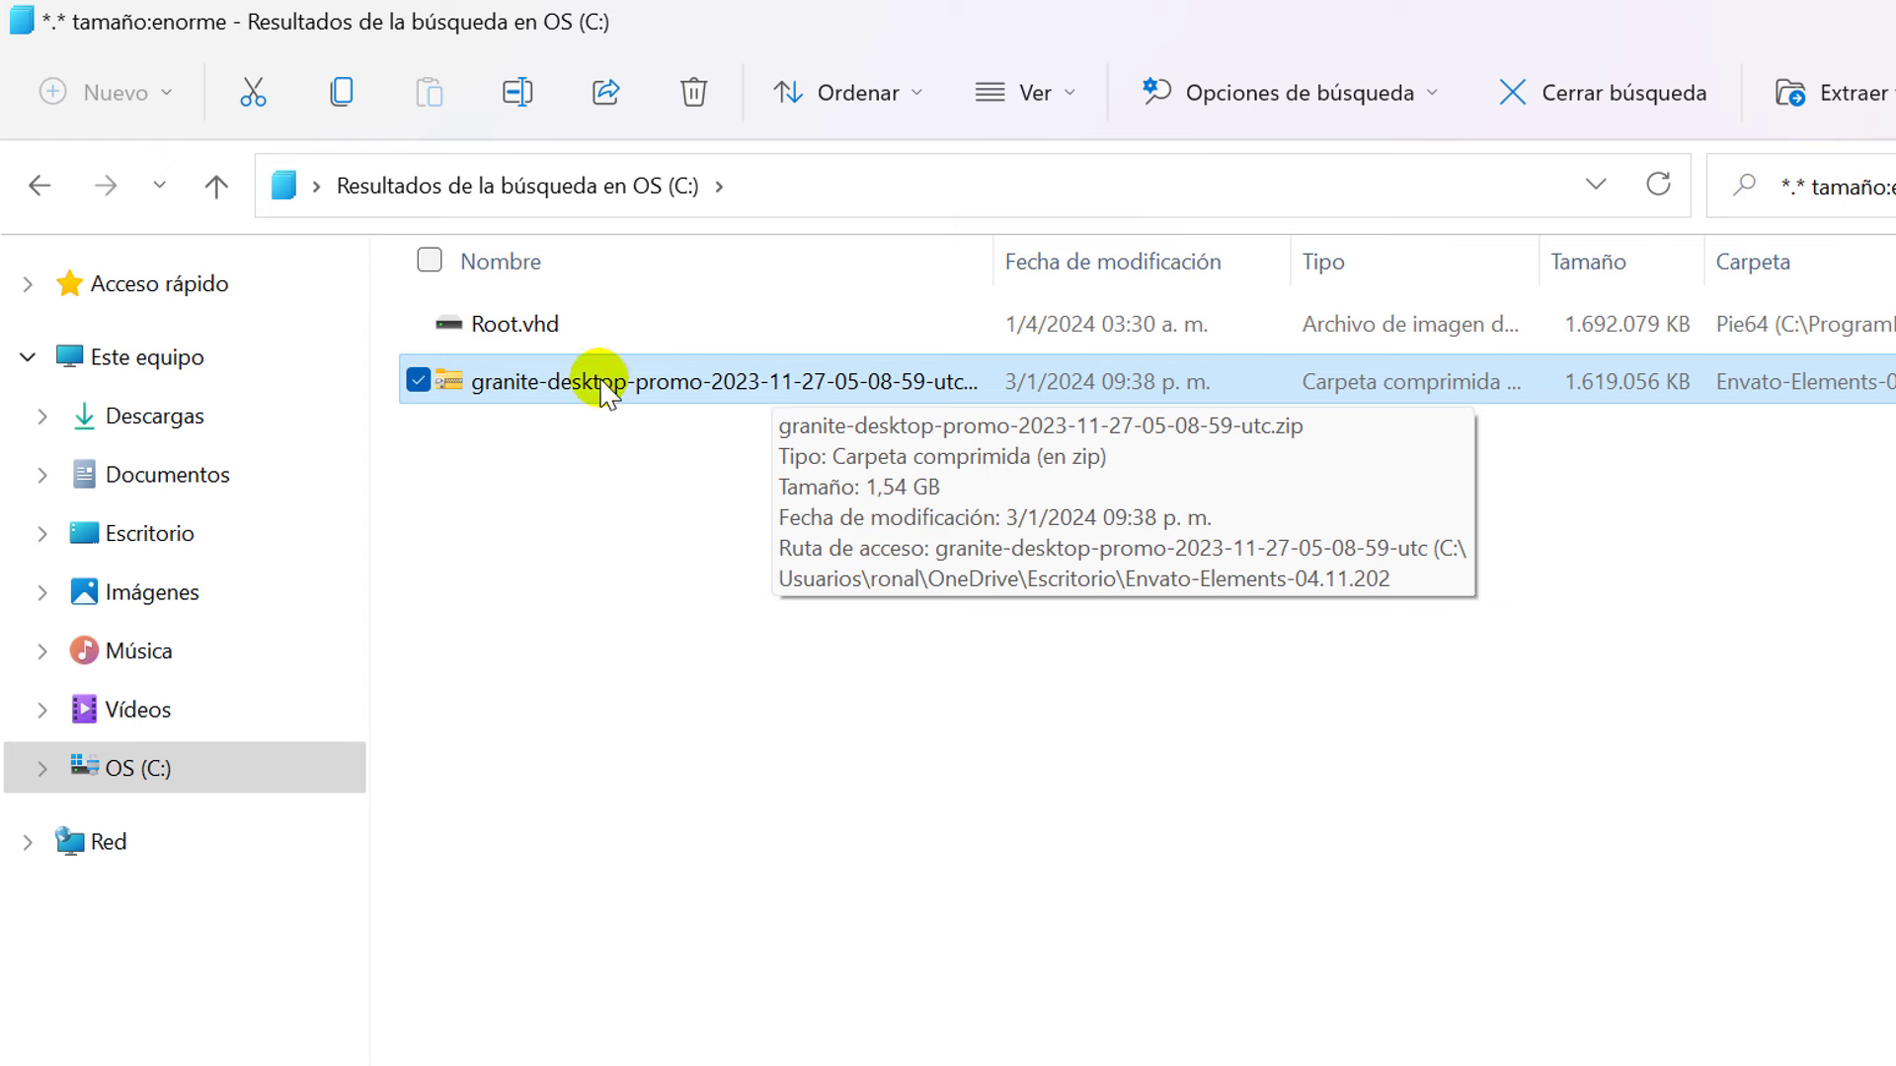
Try to delete the granite-desktop-promo zip from the search results, and close the File Explorer window.
{"action": "mouse_move", "coordinate": [762, 373]}
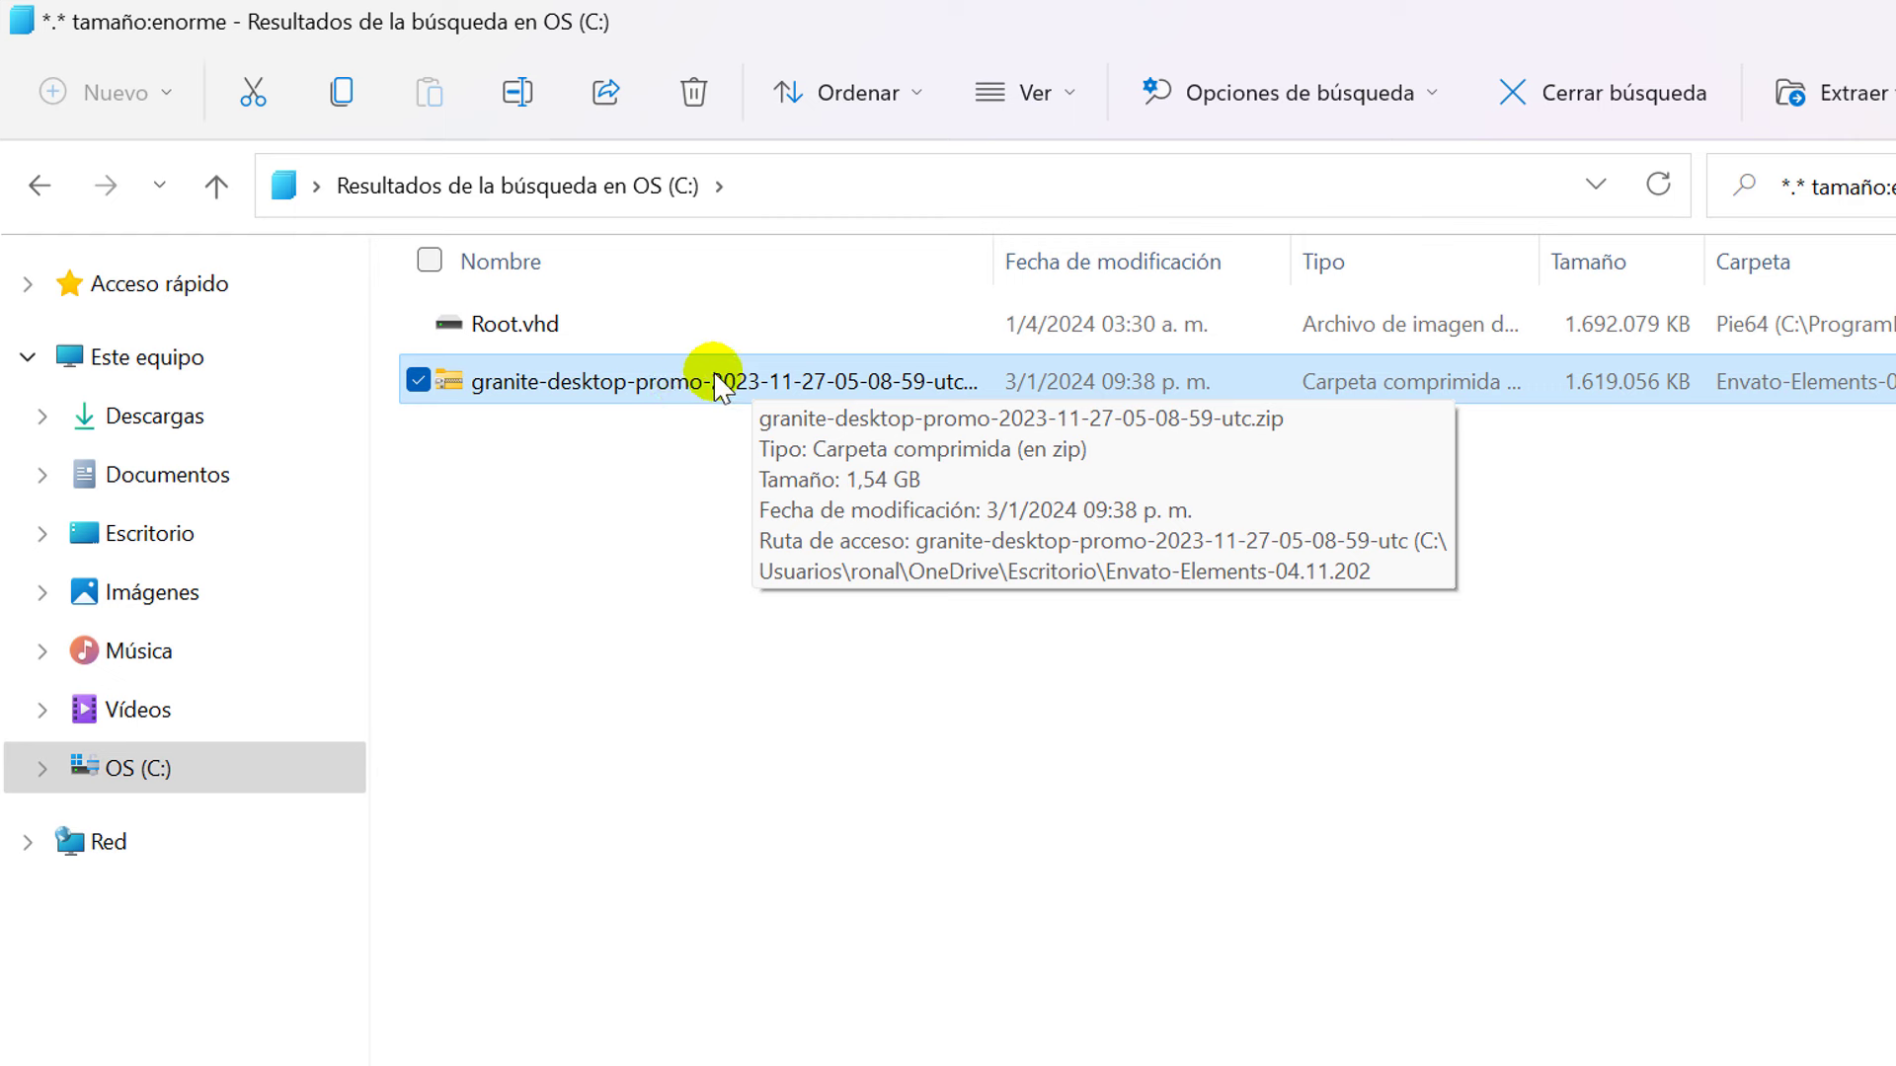
{"action": "right_click", "coordinate": [633, 386]}
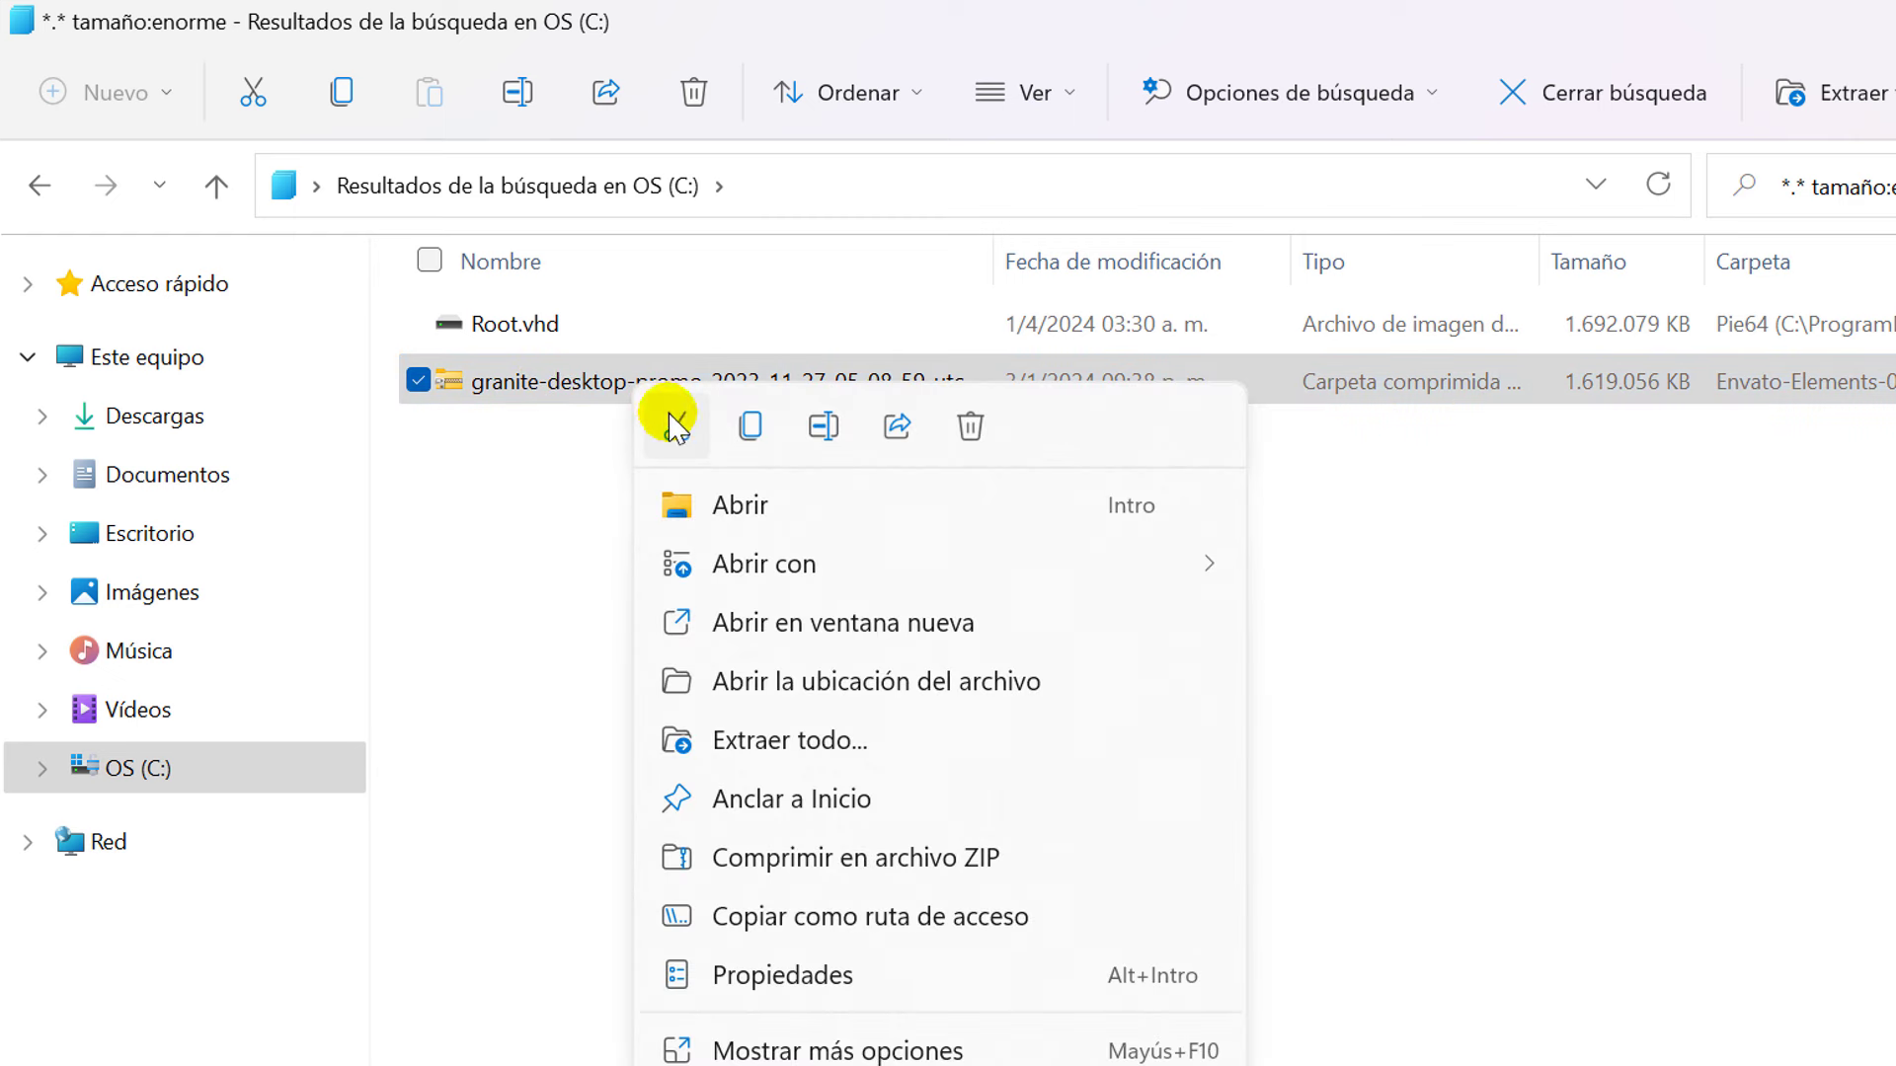
{"action": "left_click", "coordinate": [971, 426]}
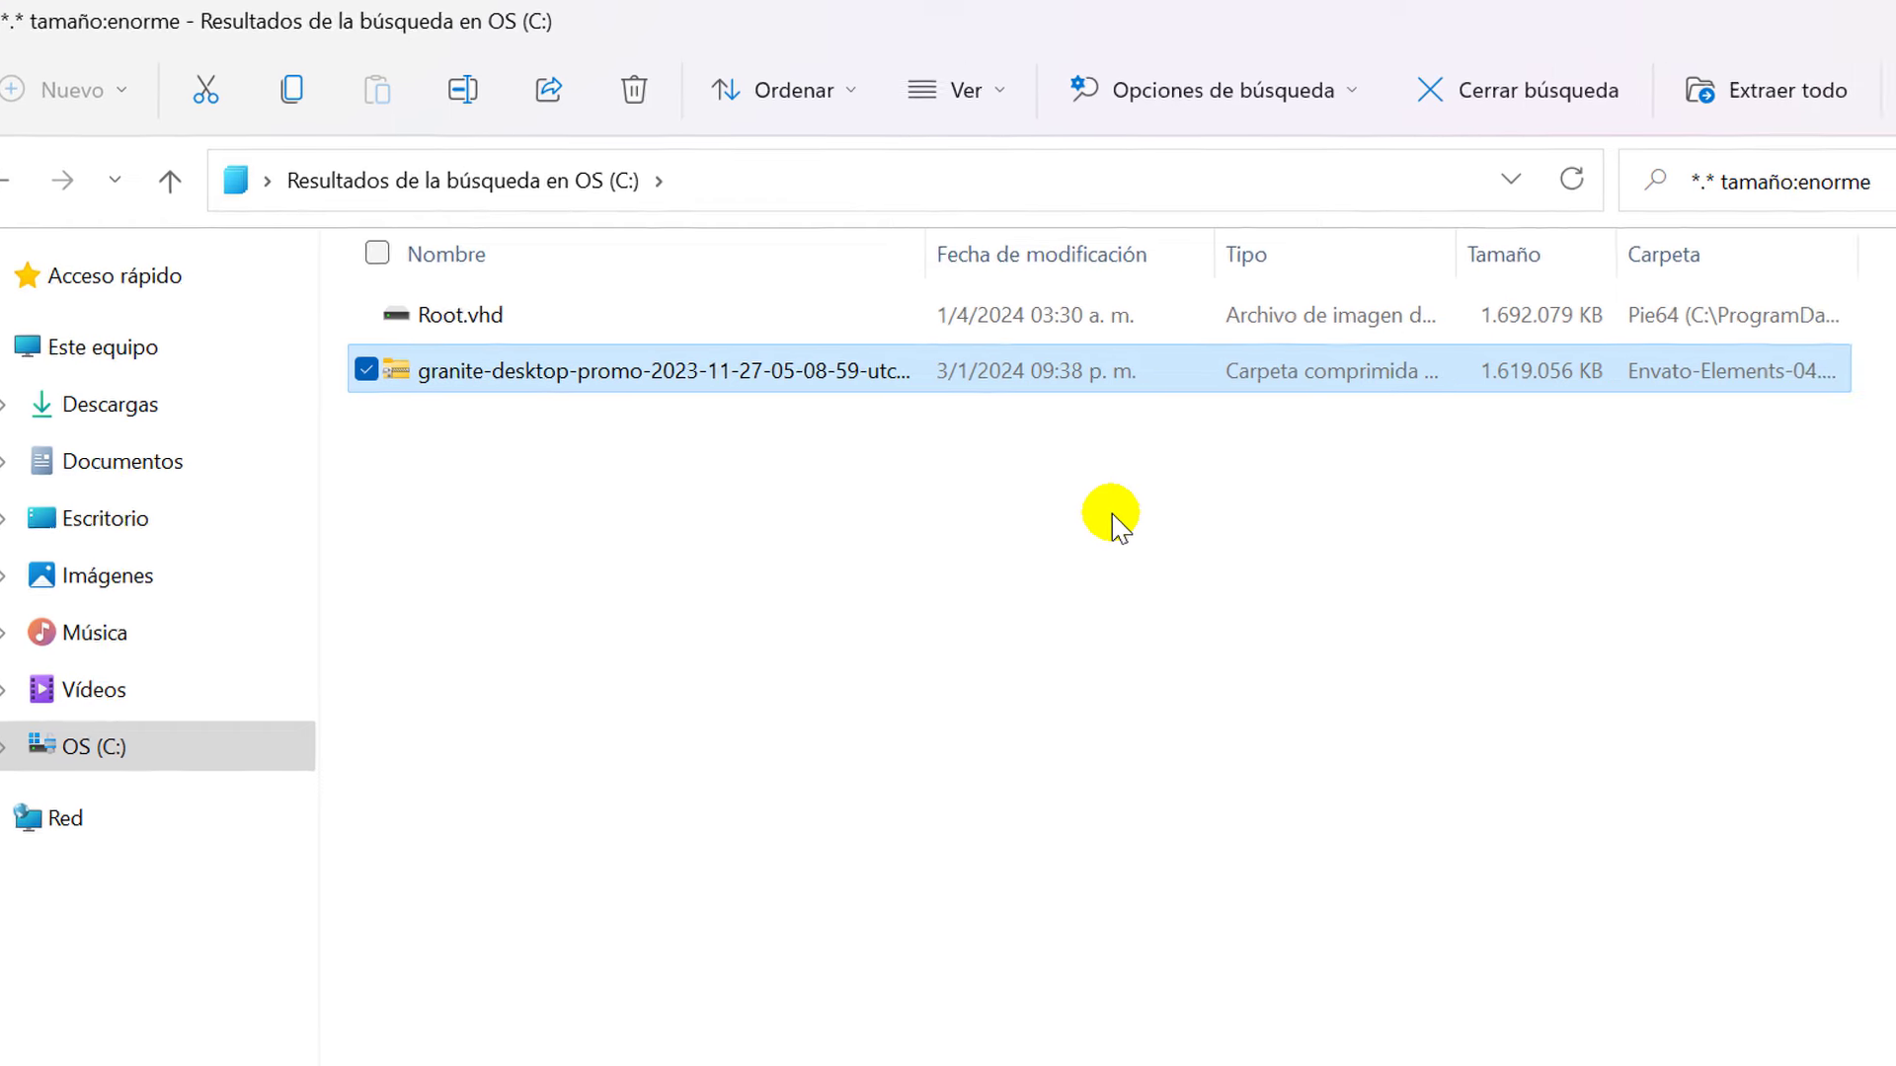
{"action": "left_click", "coordinate": [1857, 21]}
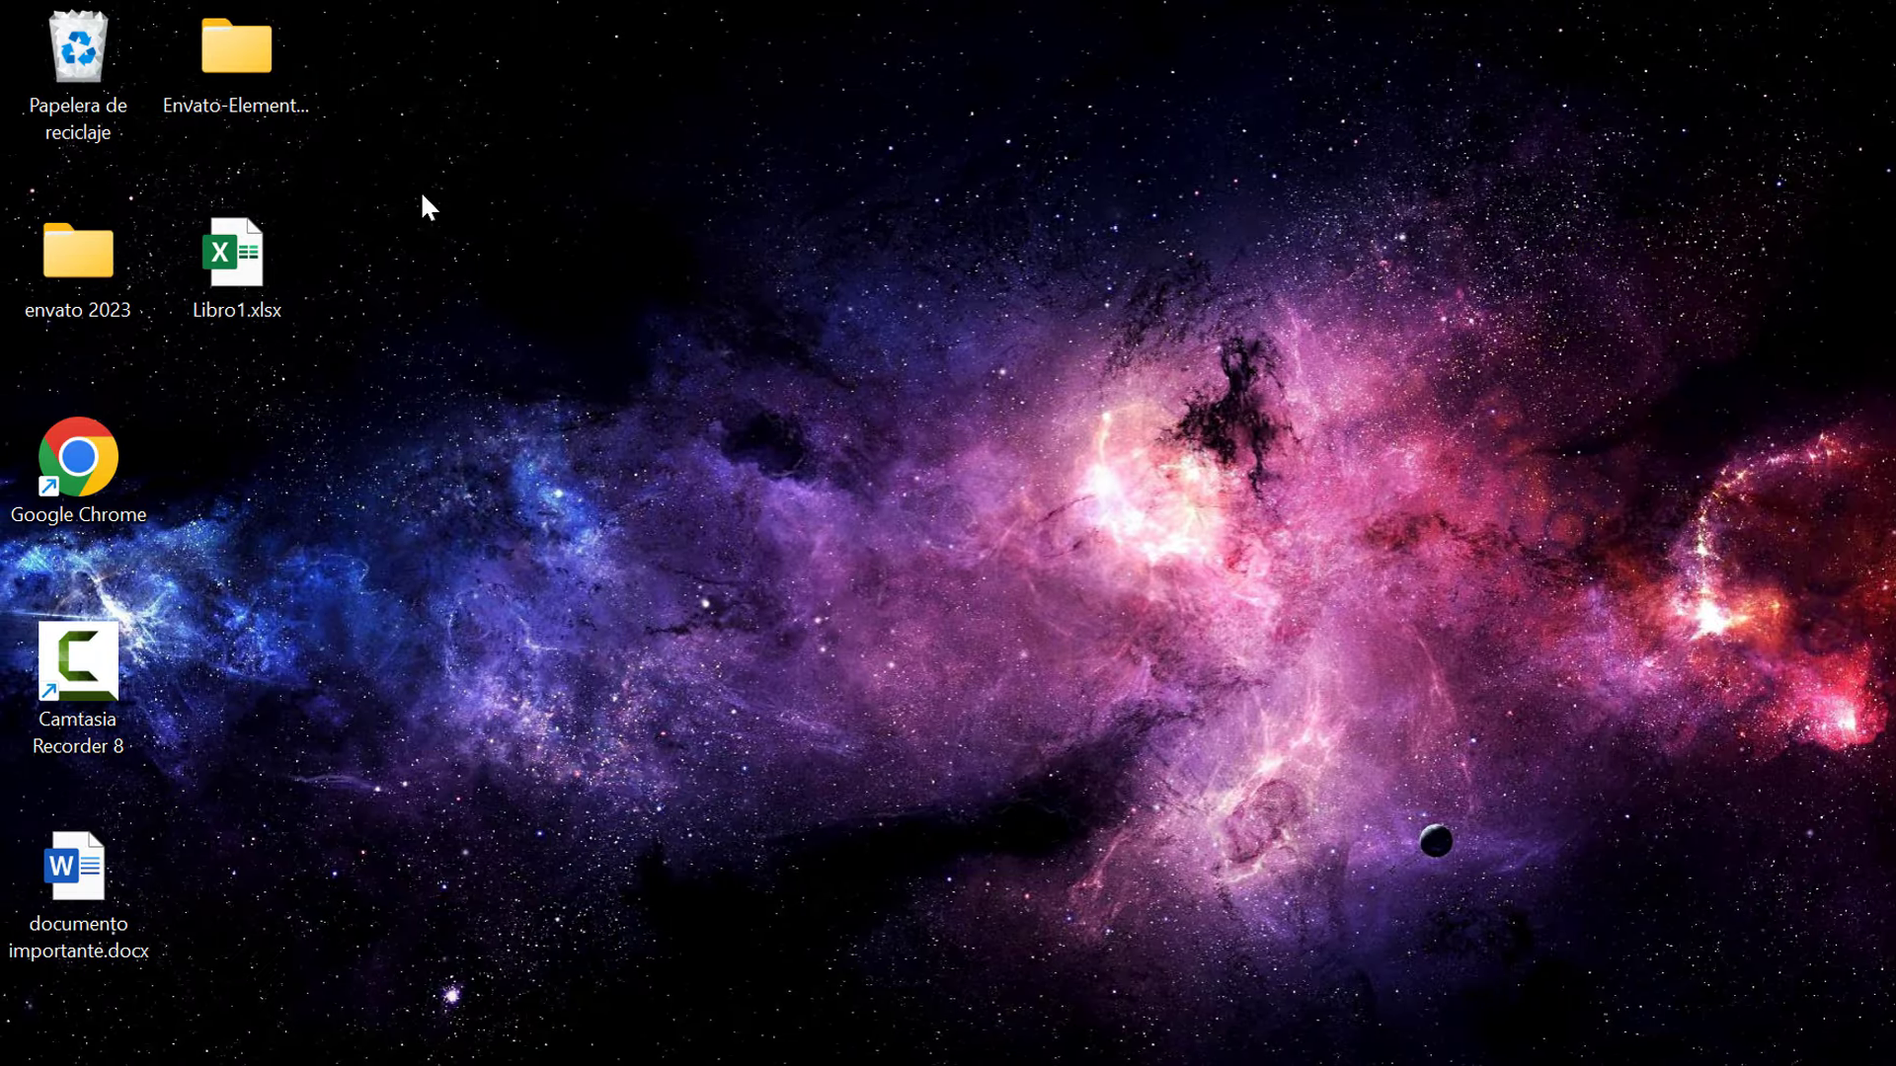
Empty the Papelera de reciclaje on the desktop, permanently deleting all of its items.
{"action": "right_click", "coordinate": [91, 57]}
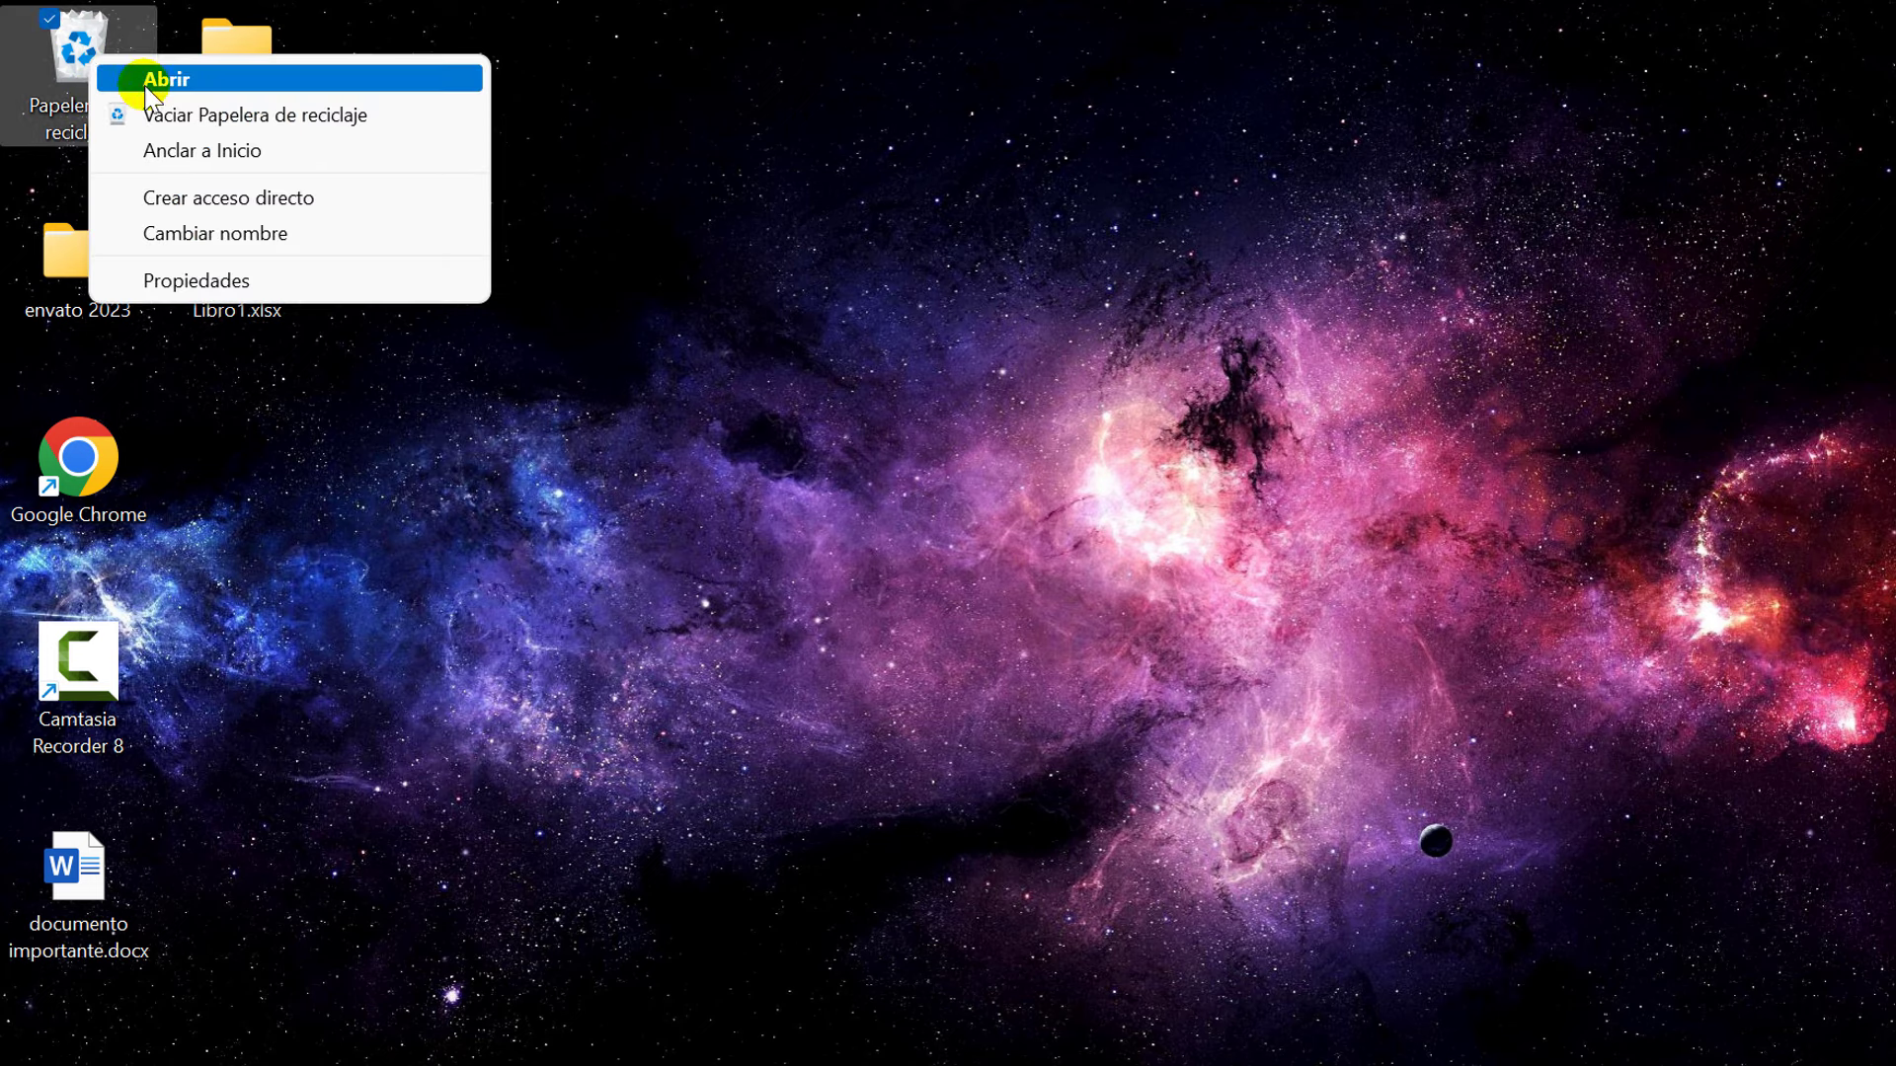
{"action": "left_click", "coordinate": [252, 115]}
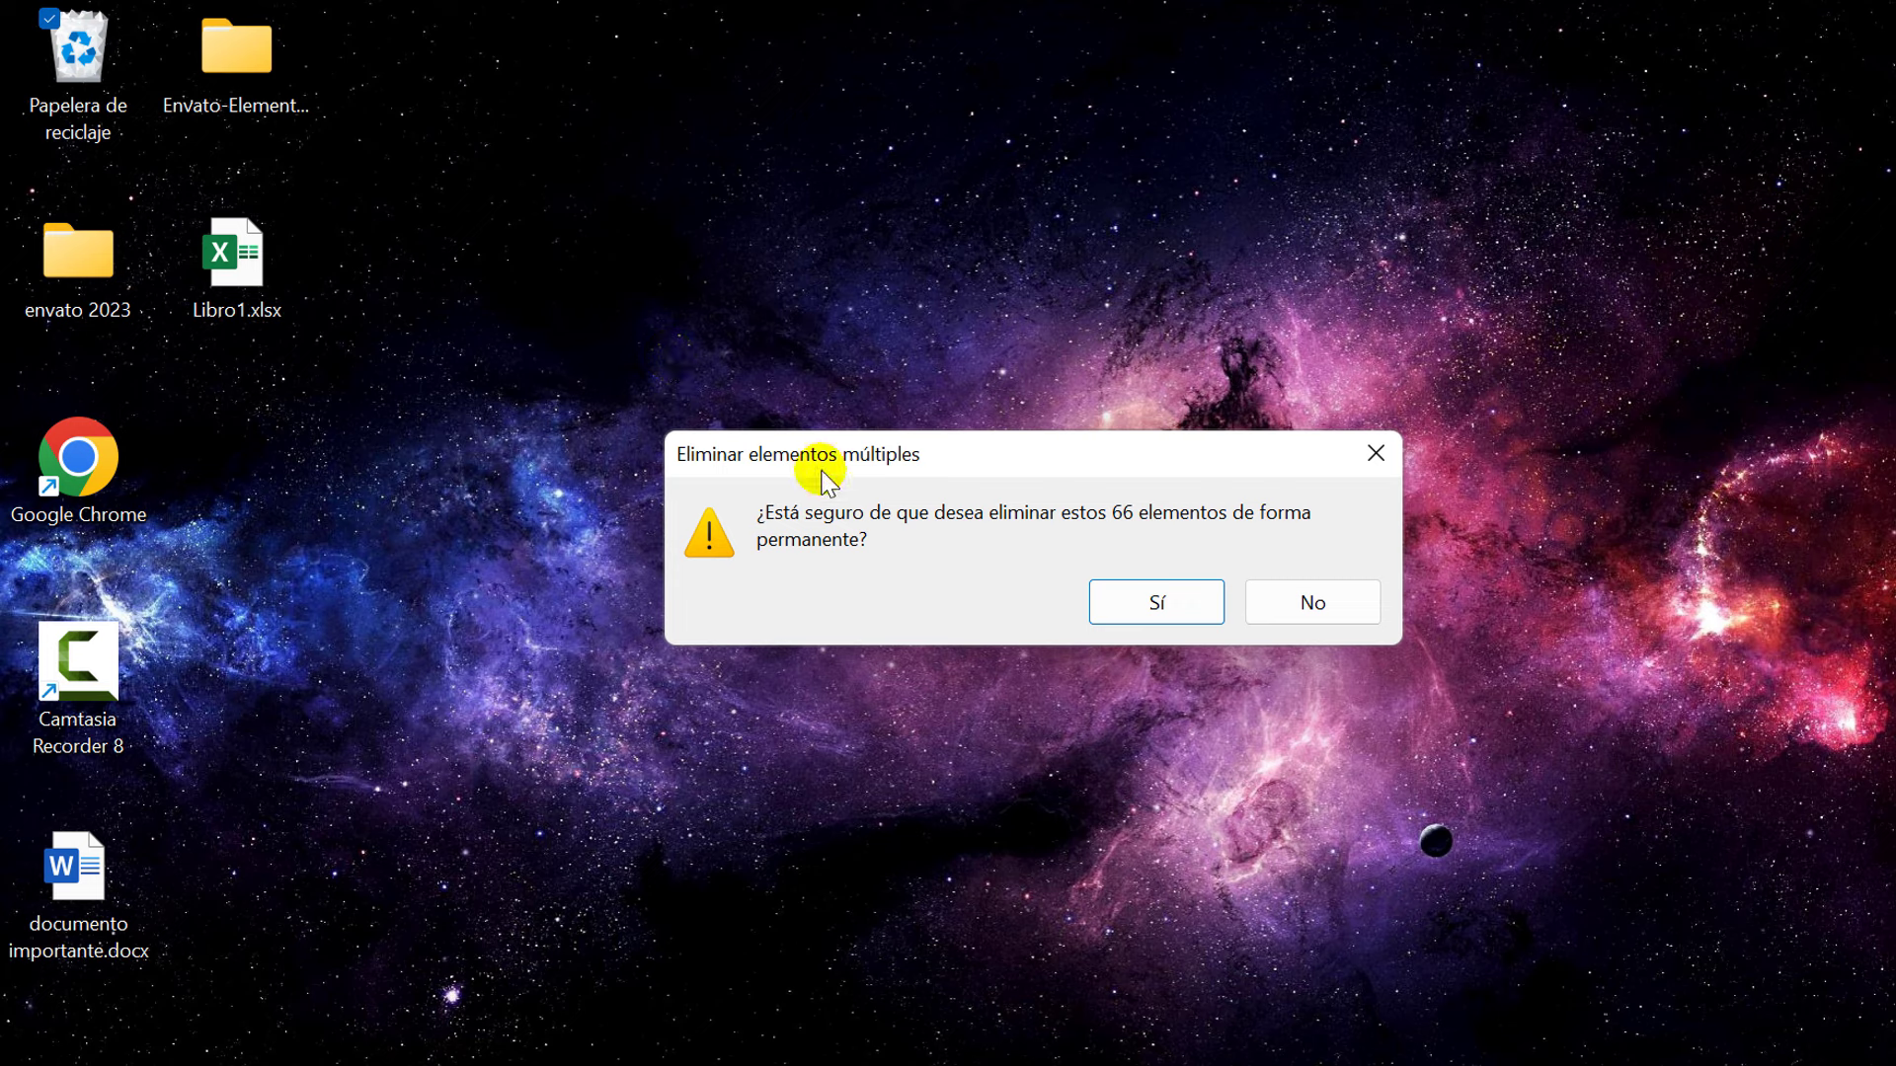
{"action": "left_click", "coordinate": [1158, 604]}
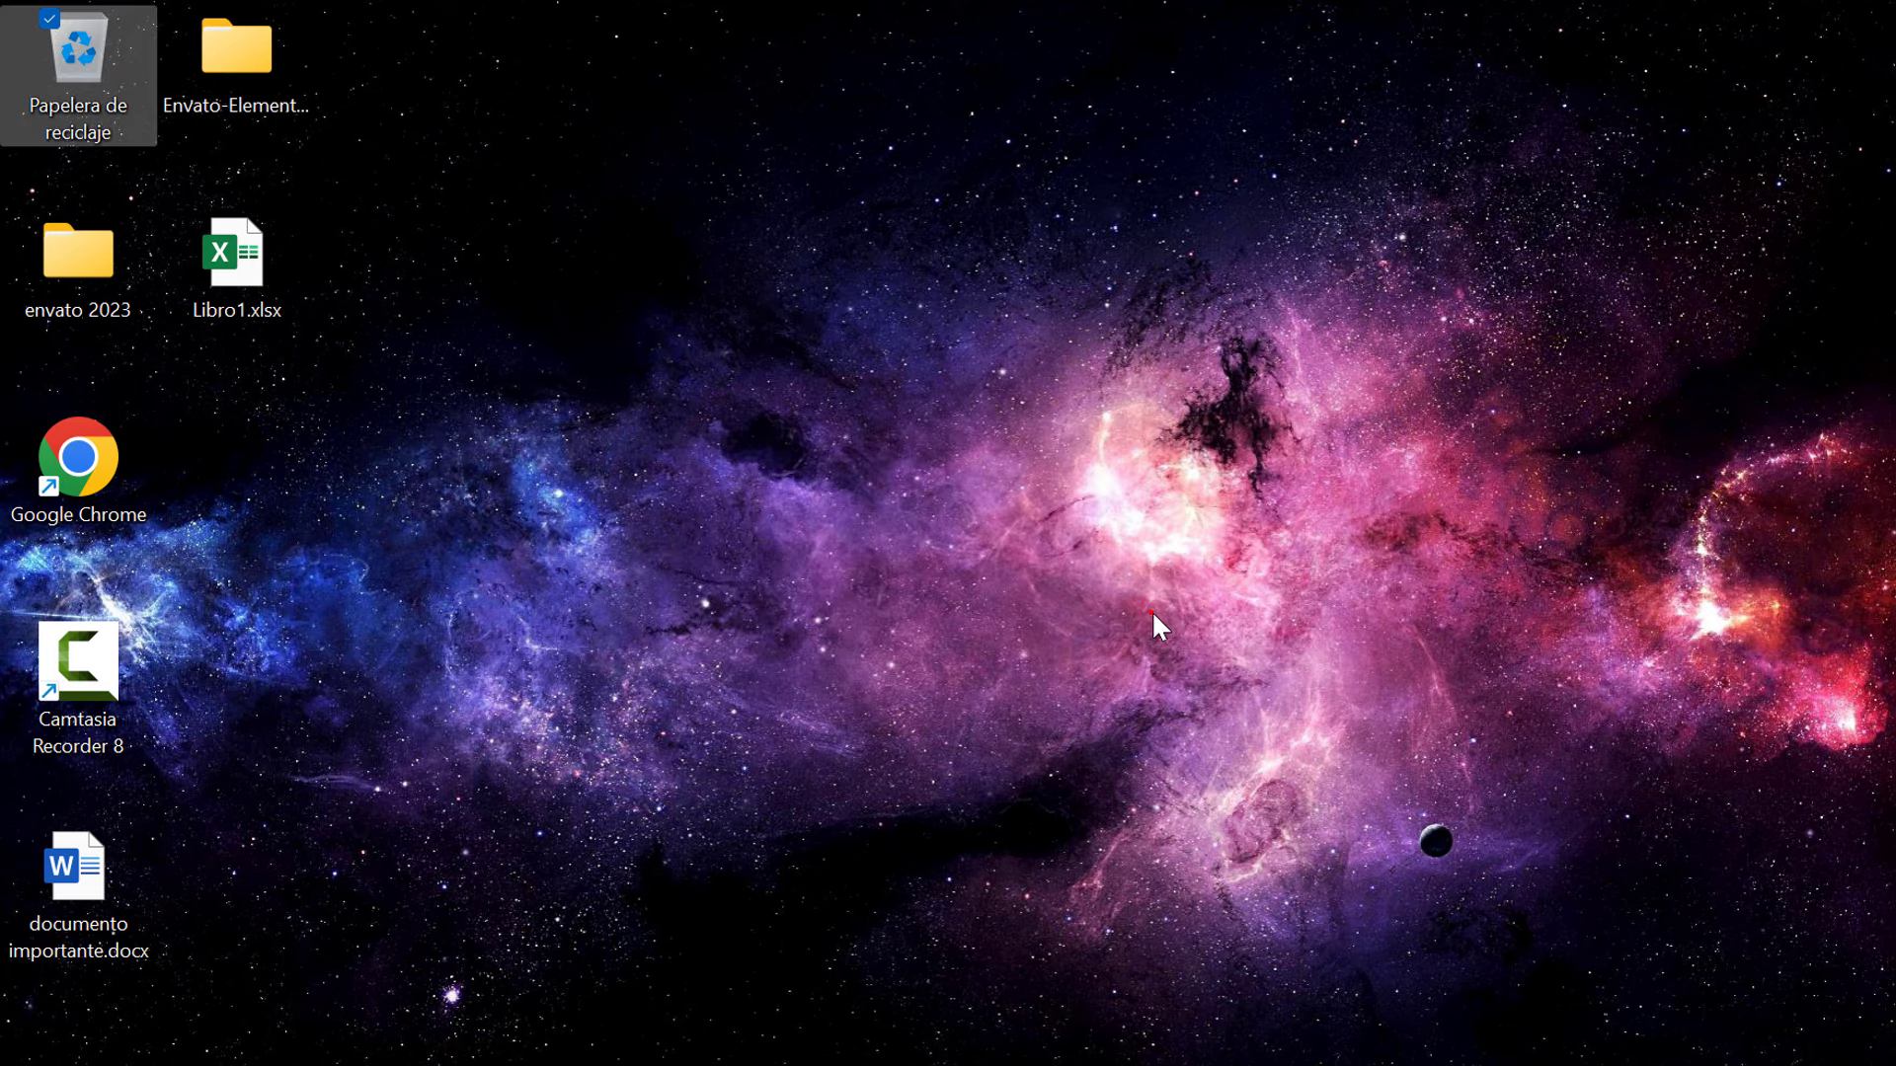
{"action": "left_click", "coordinate": [1141, 358]}
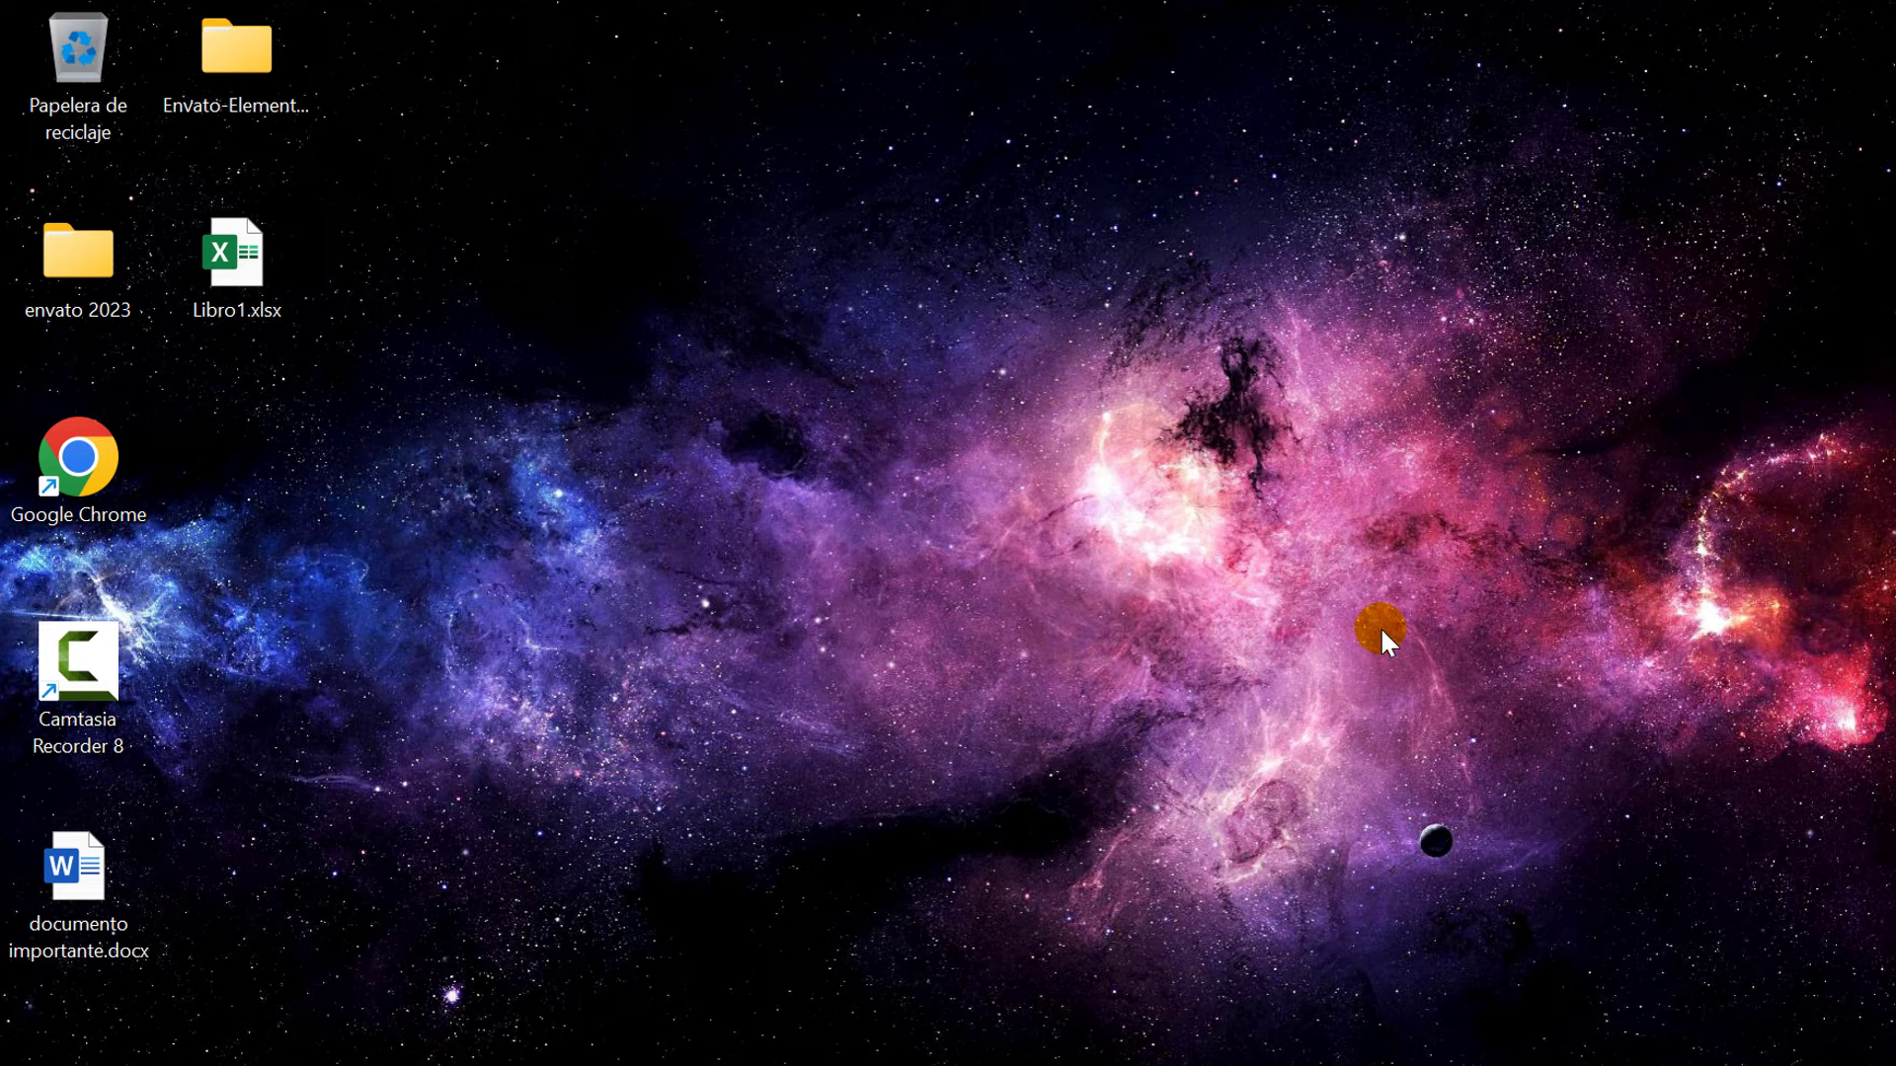
Open Este equipo in a new File Explorer window and check the available space on drive OS (C:).
{"action": "key", "text": "super+e"}
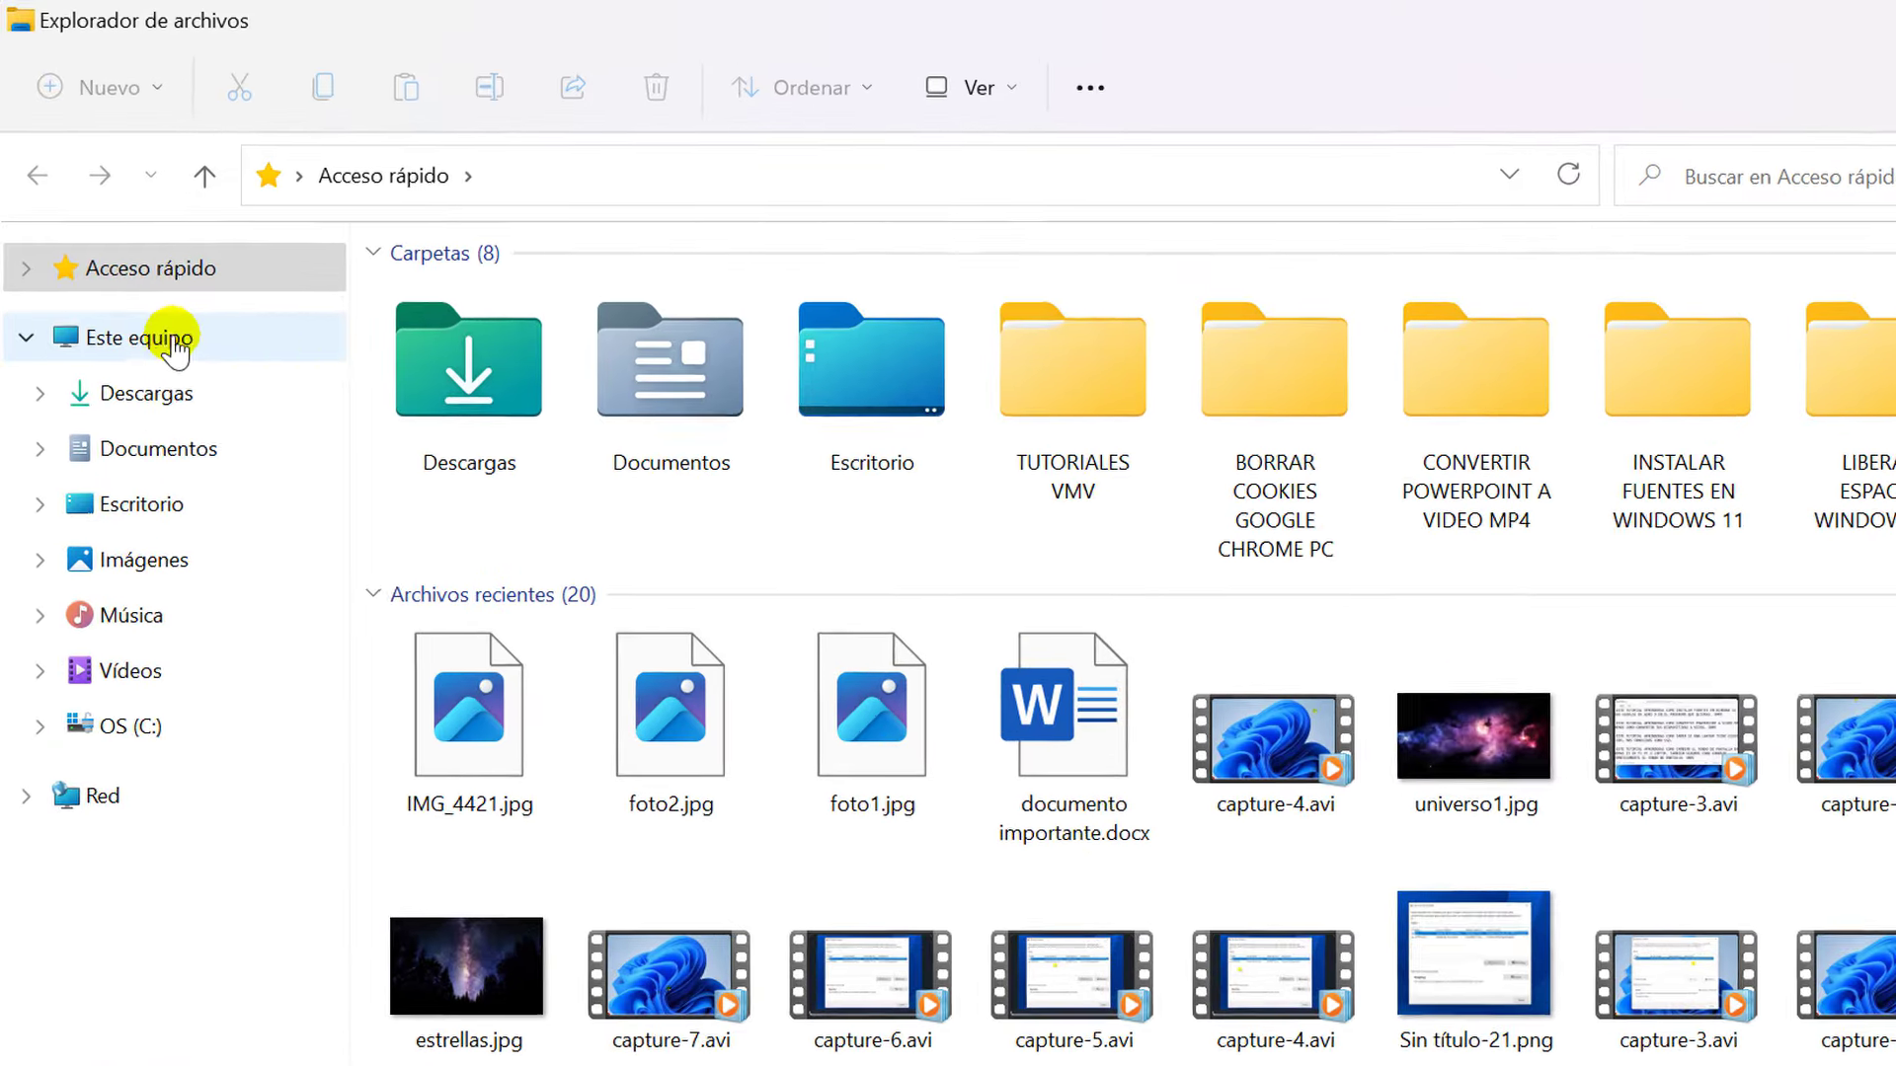
{"action": "left_click", "coordinate": [173, 341]}
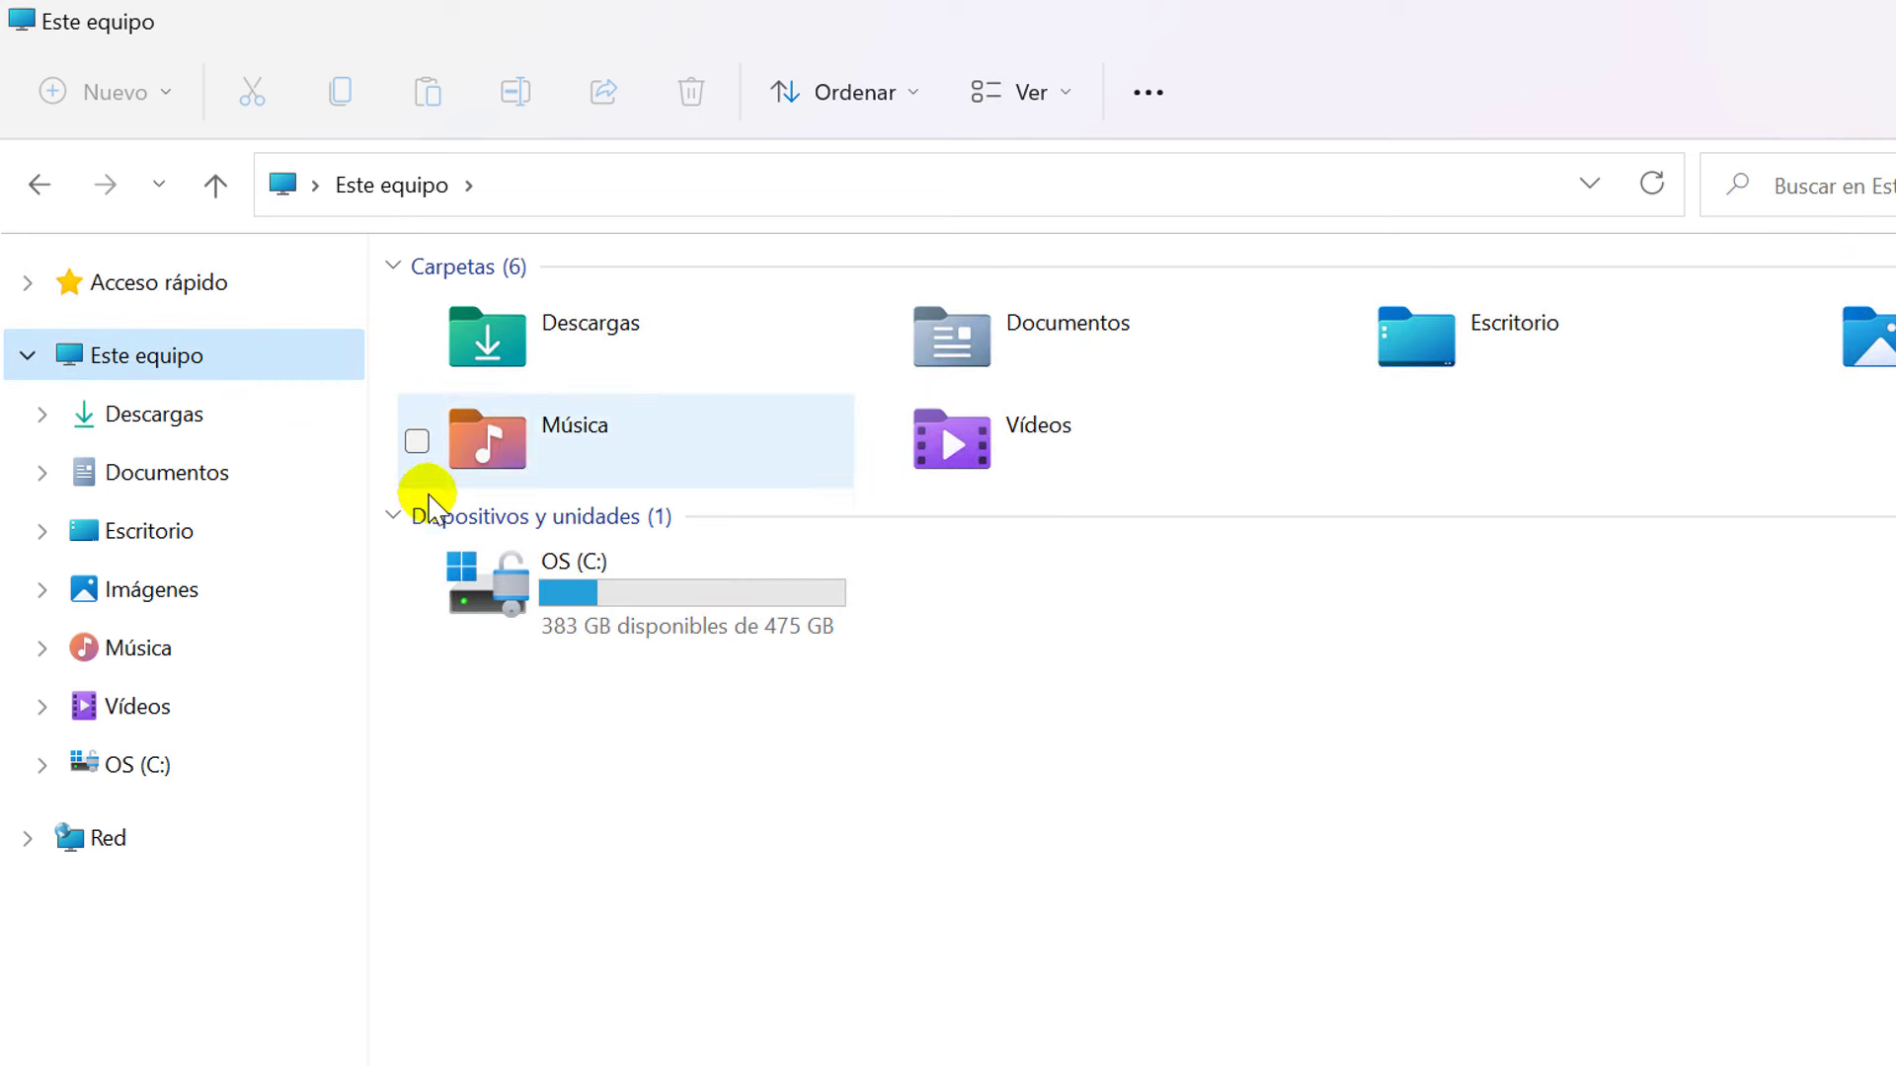
{"action": "mouse_move", "coordinate": [571, 644]}
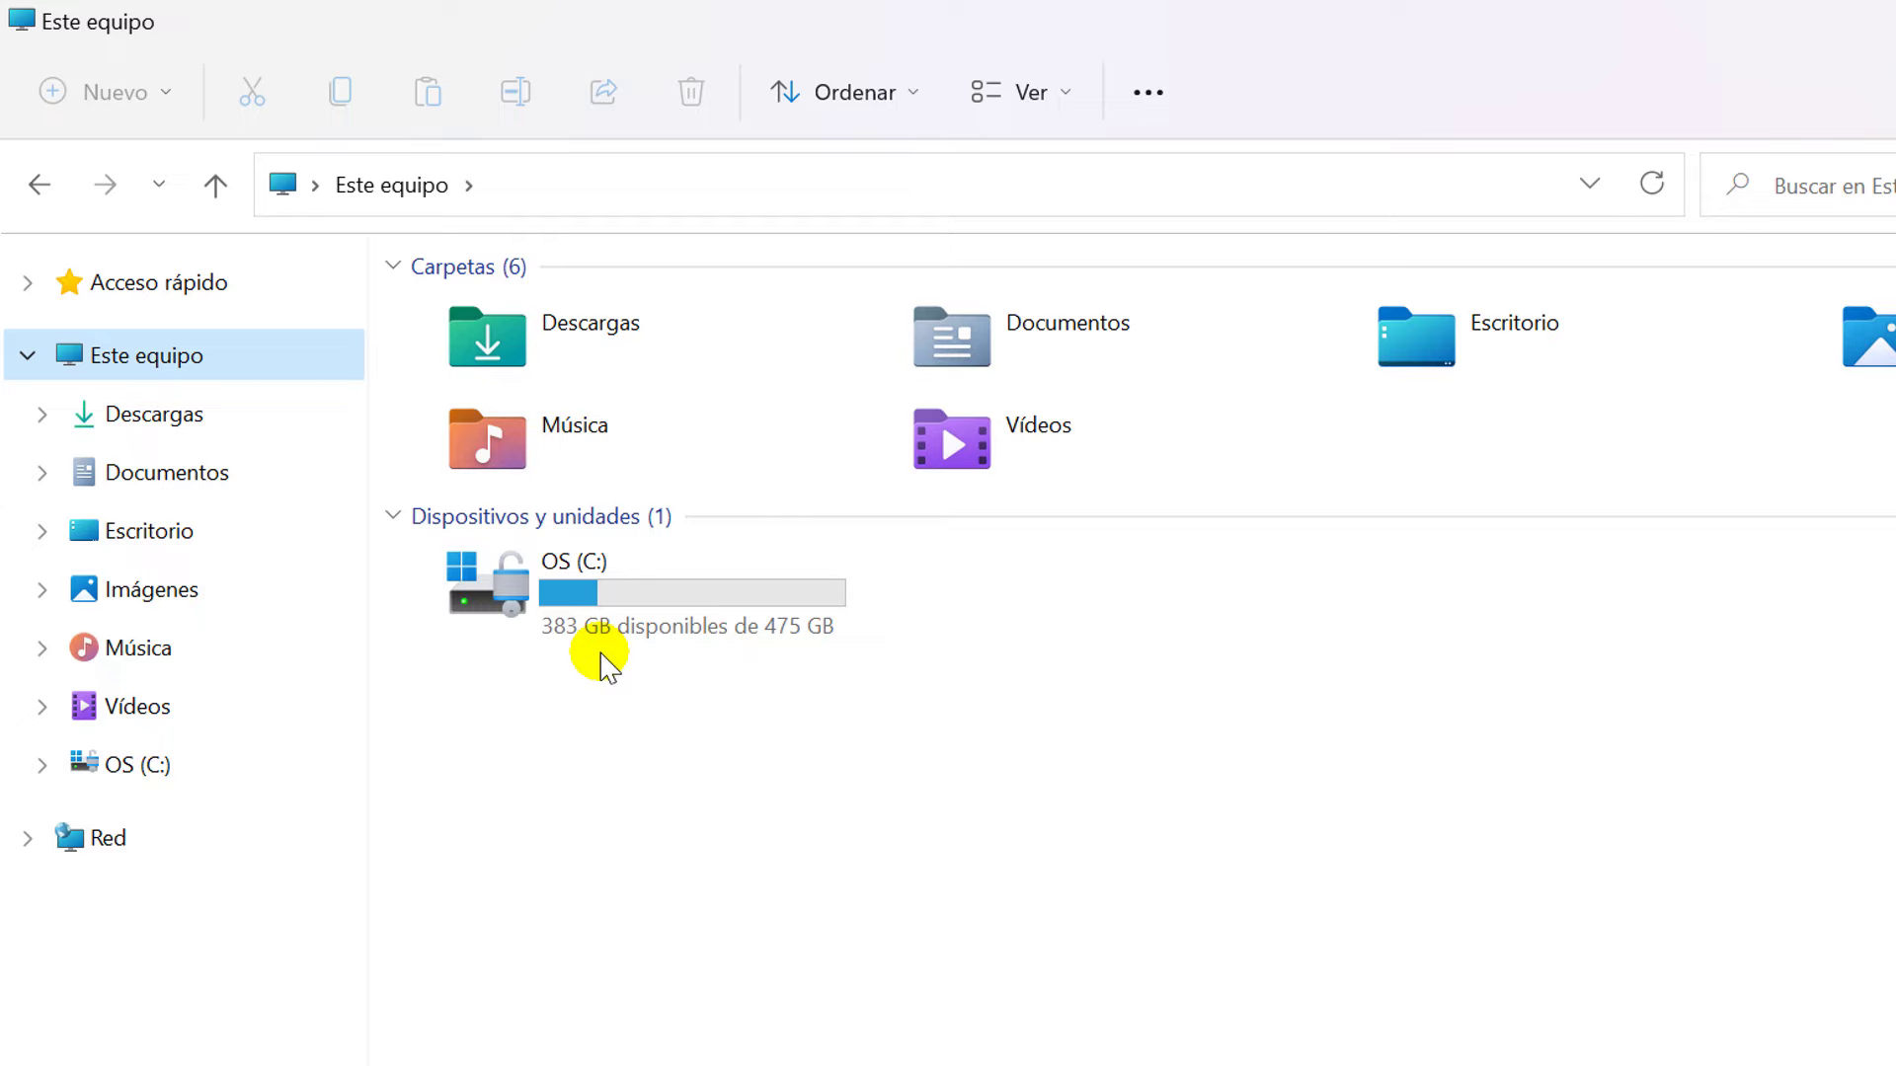
Switch to Calculadora and subtract 341 from 383 to work out how many gigabytes were freed.
{"action": "key", "text": "super"}
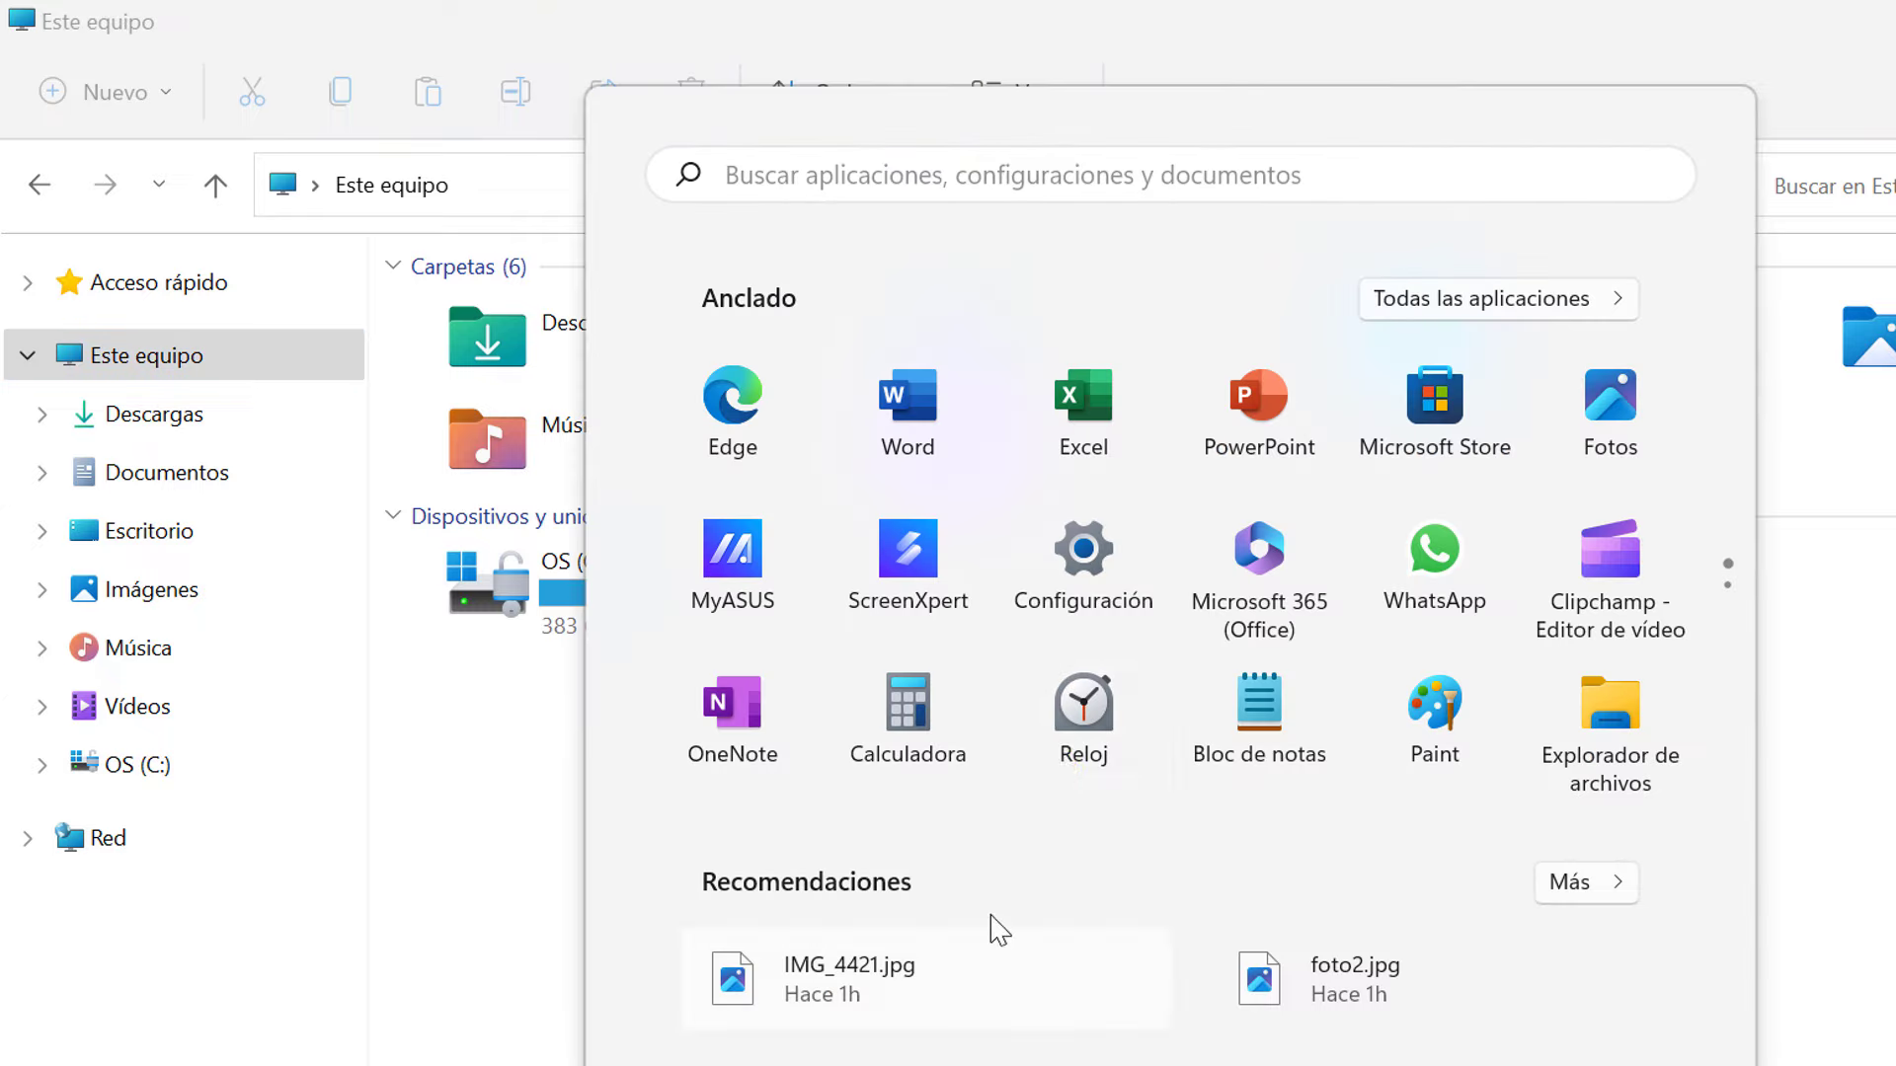
{"action": "left_click", "coordinate": [965, 665]}
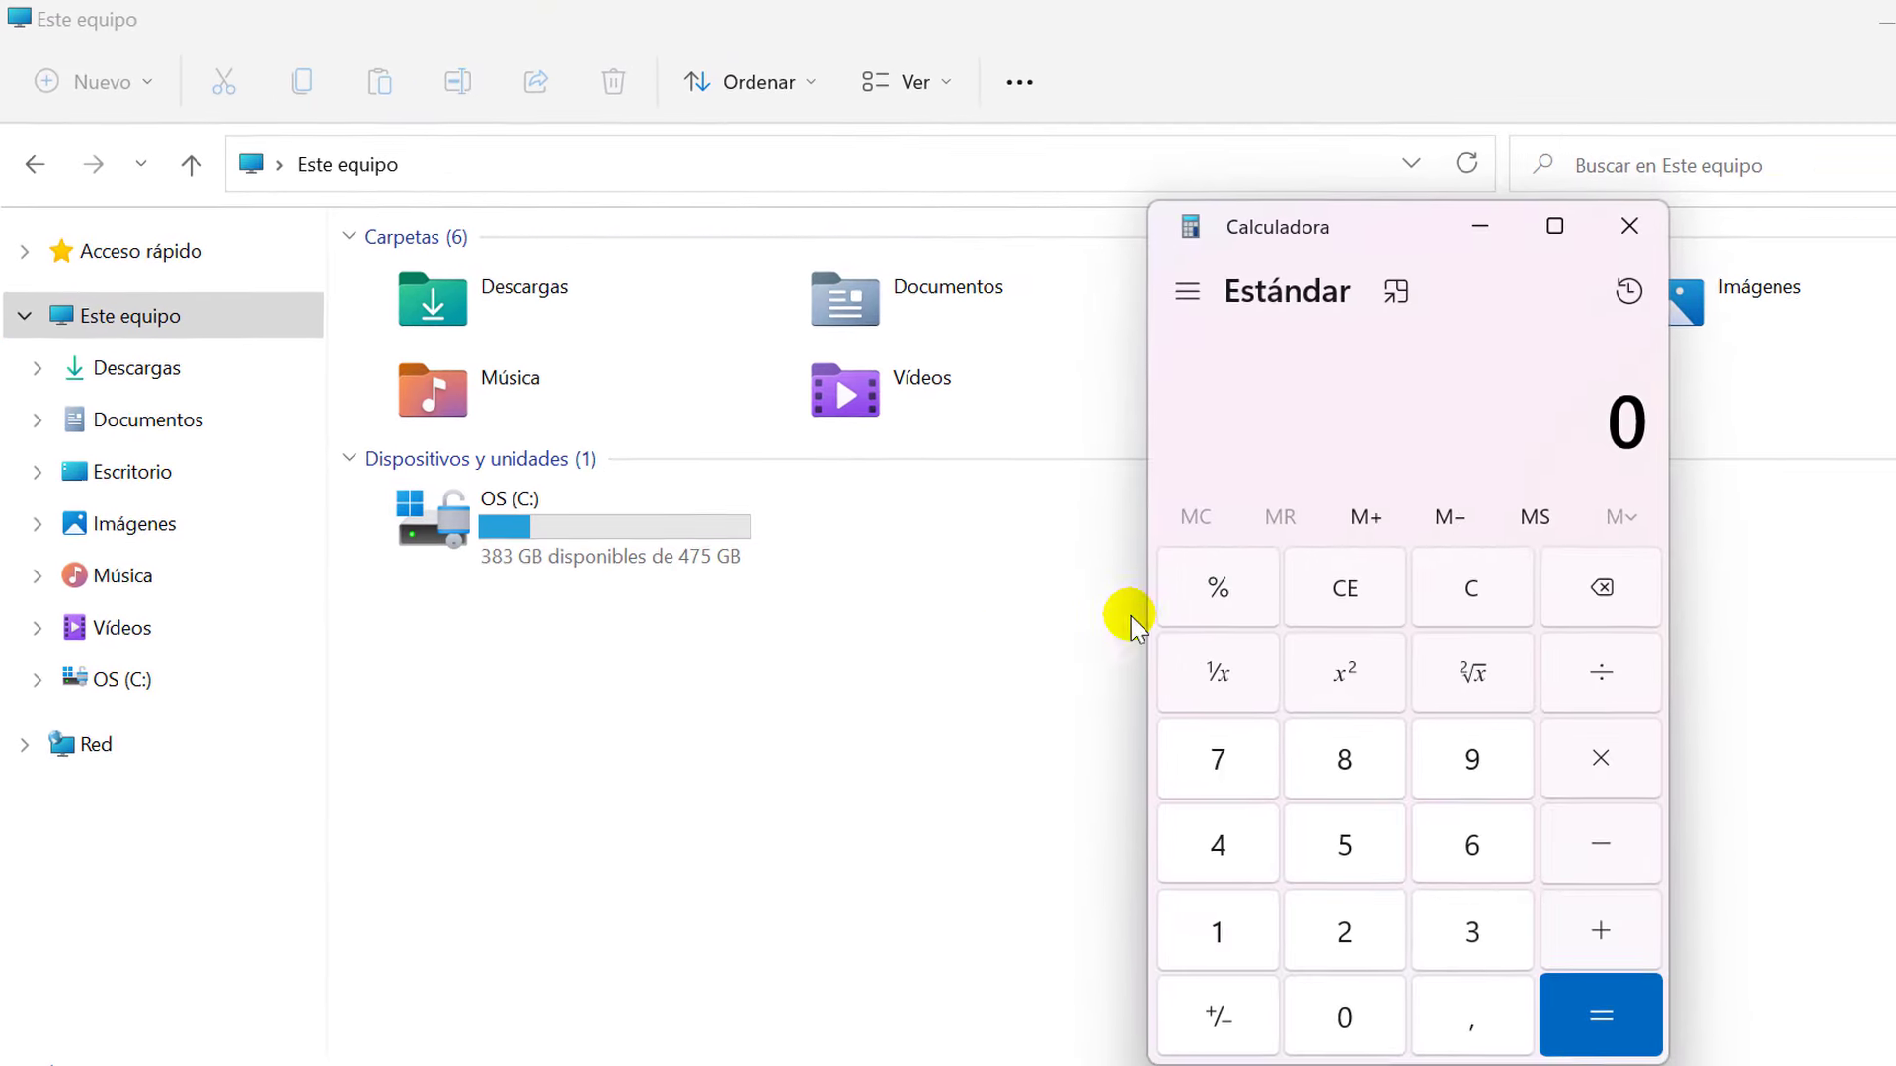
{"action": "left_click", "coordinate": [1468, 938]}
{"action": "left_click", "coordinate": [1387, 790]}
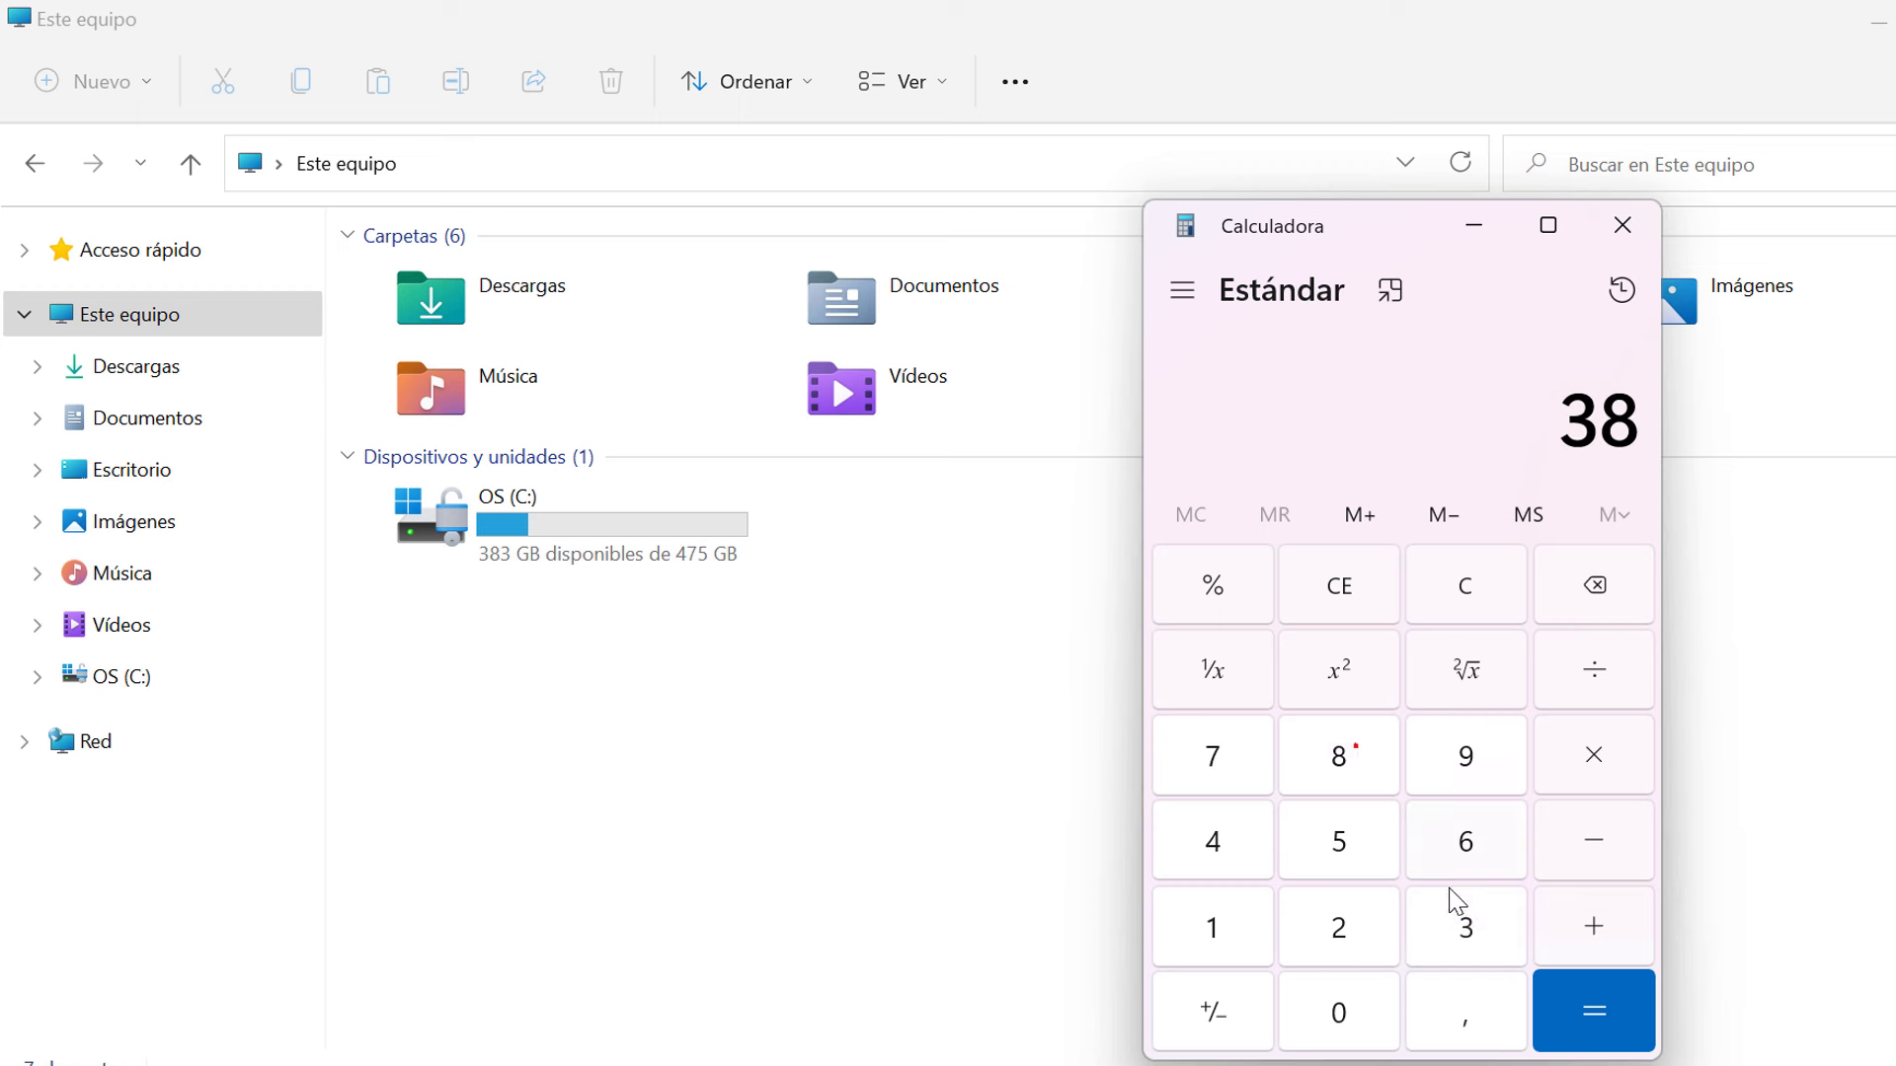
{"action": "left_click", "coordinate": [1456, 906]}
{"action": "left_click", "coordinate": [1593, 841]}
{"action": "left_click", "coordinate": [1467, 927]}
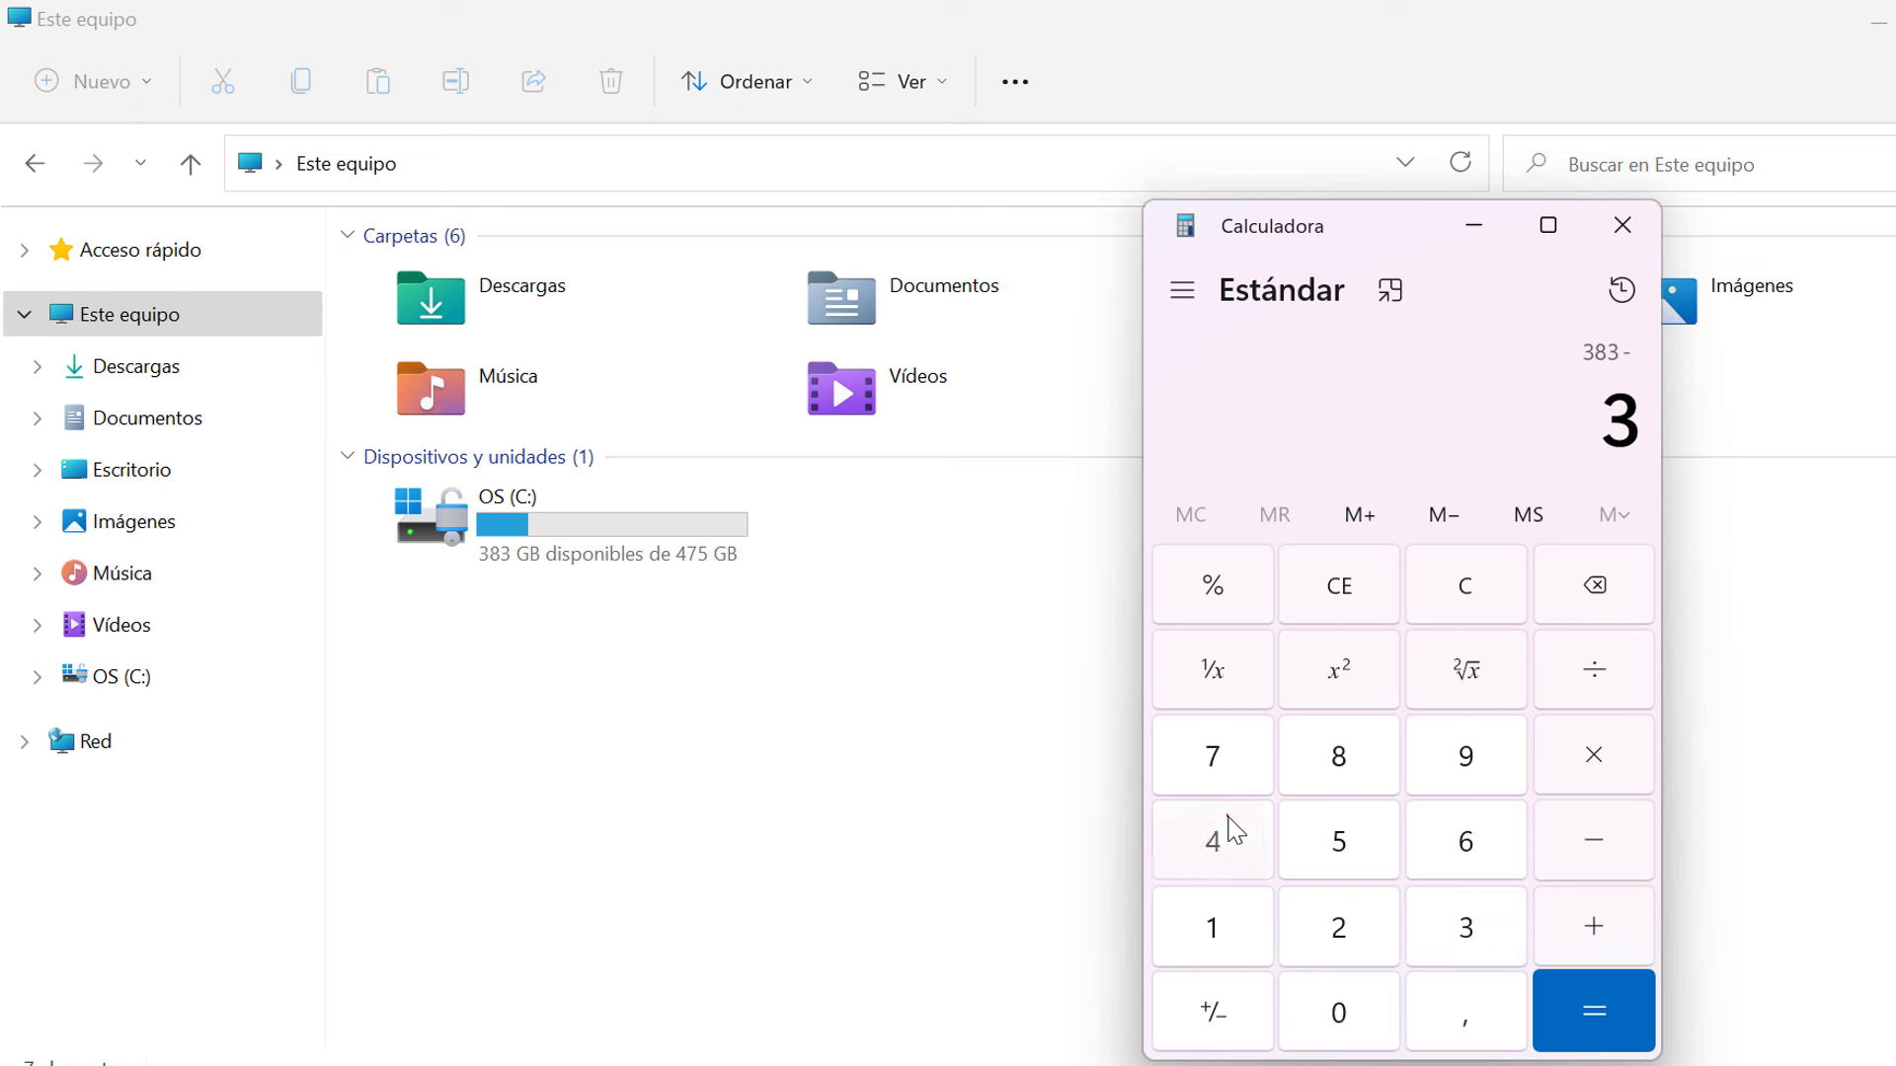
{"action": "left_click", "coordinate": [1229, 837]}
{"action": "left_click", "coordinate": [1243, 933]}
{"action": "left_click", "coordinate": [1584, 1000]}
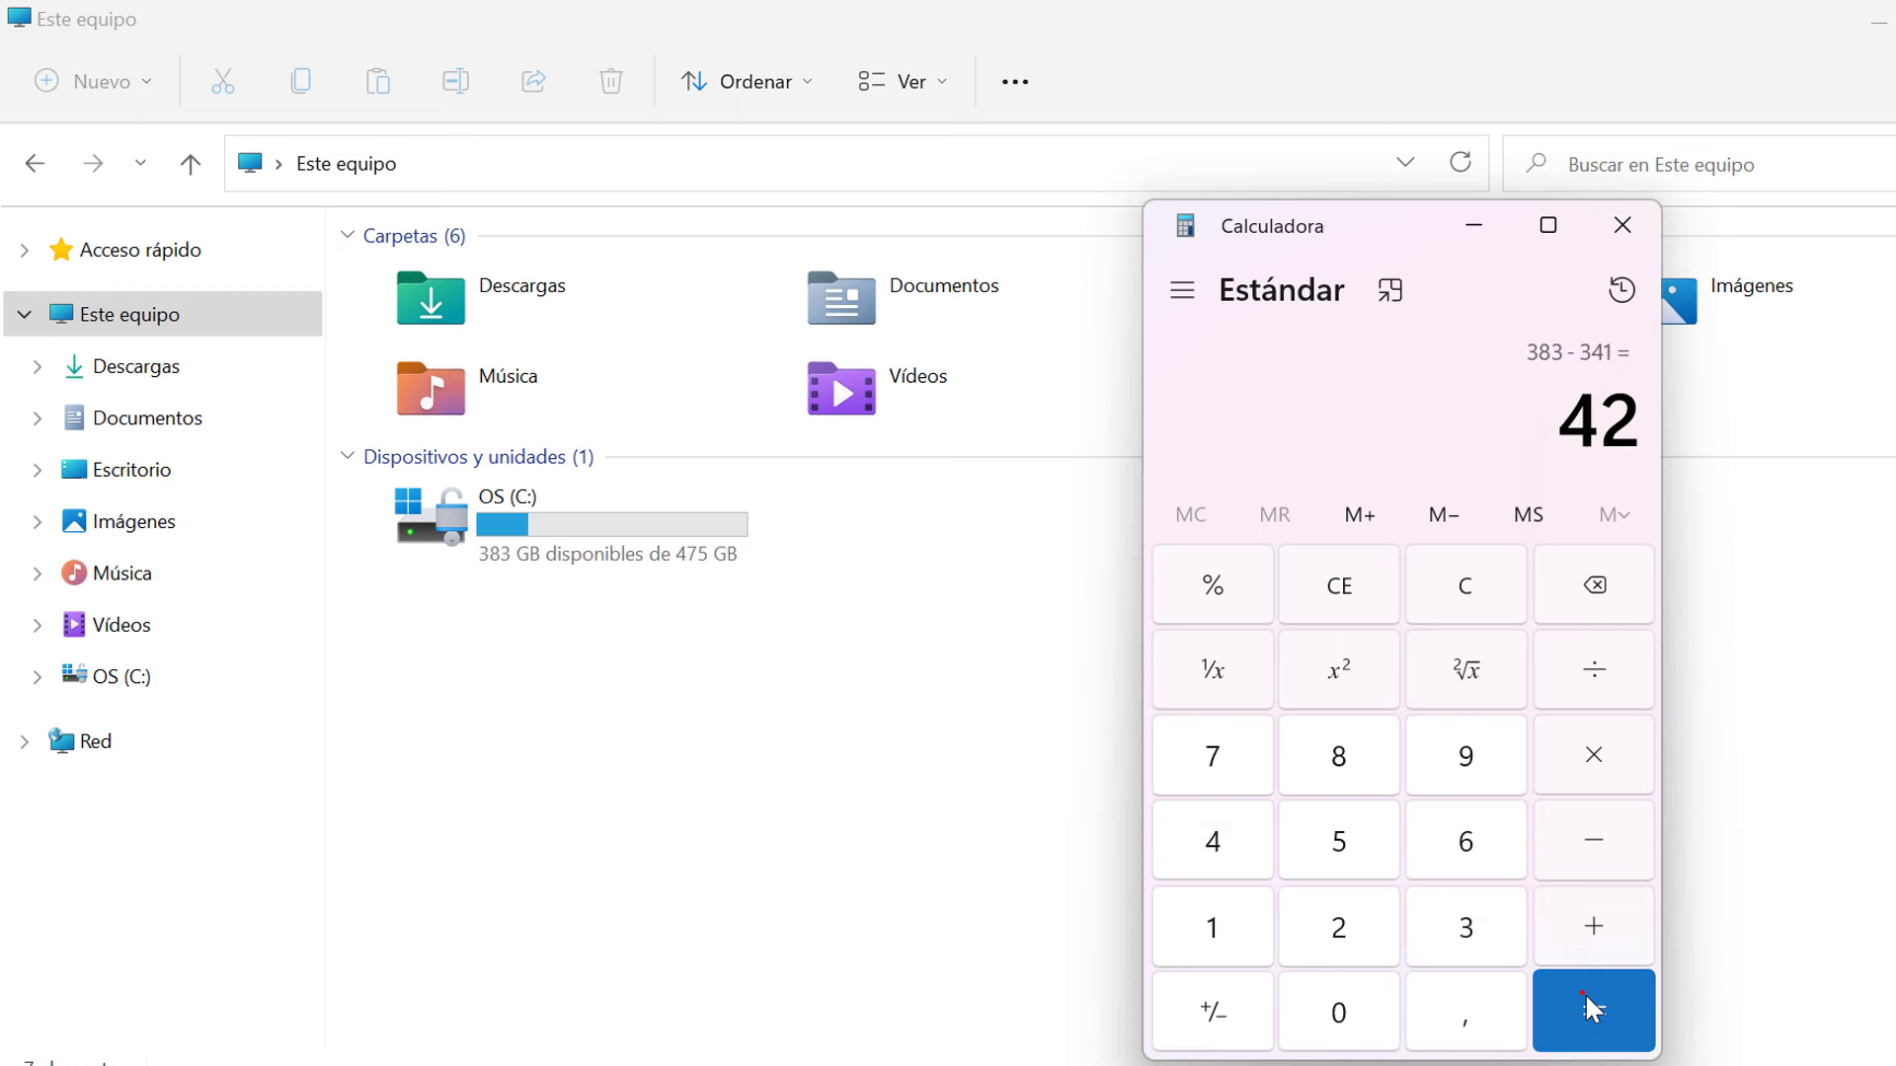